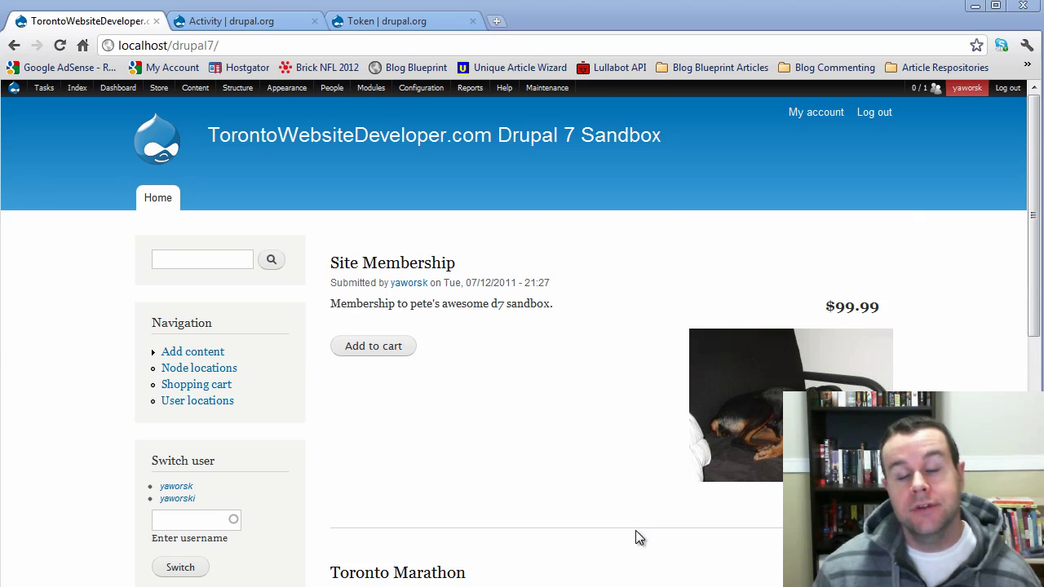
# - Scroll through the Activity project page on drupal.org, then look over the Token project page
pyautogui.click(277, 21)
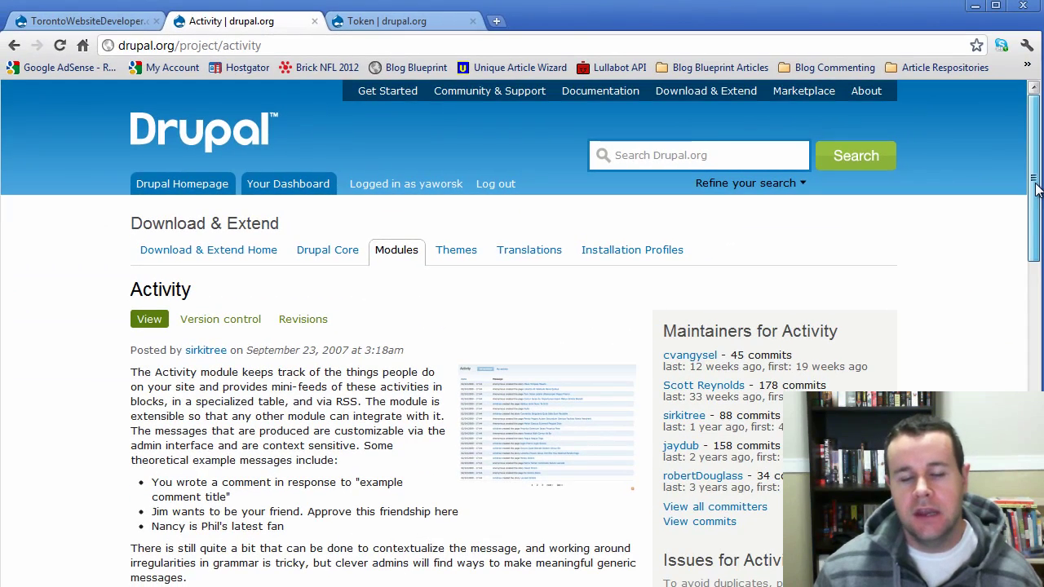
pyautogui.scroll(-1, 1034, 192)
pyautogui.moveTo(1033, 192); pyautogui.dragTo(1034, 456)
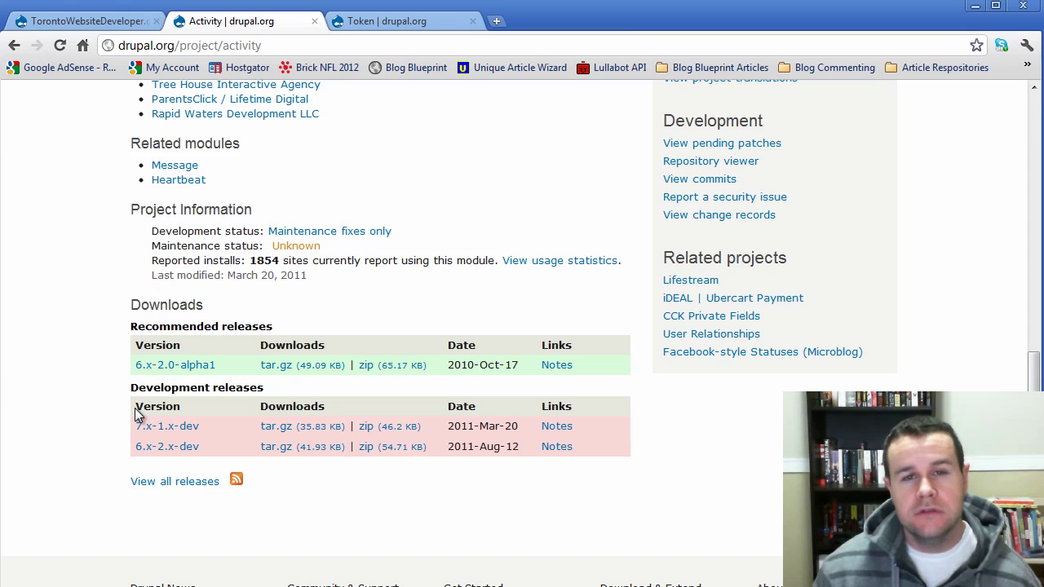
pyautogui.moveTo(1037, 383); pyautogui.dragTo(1037, 245)
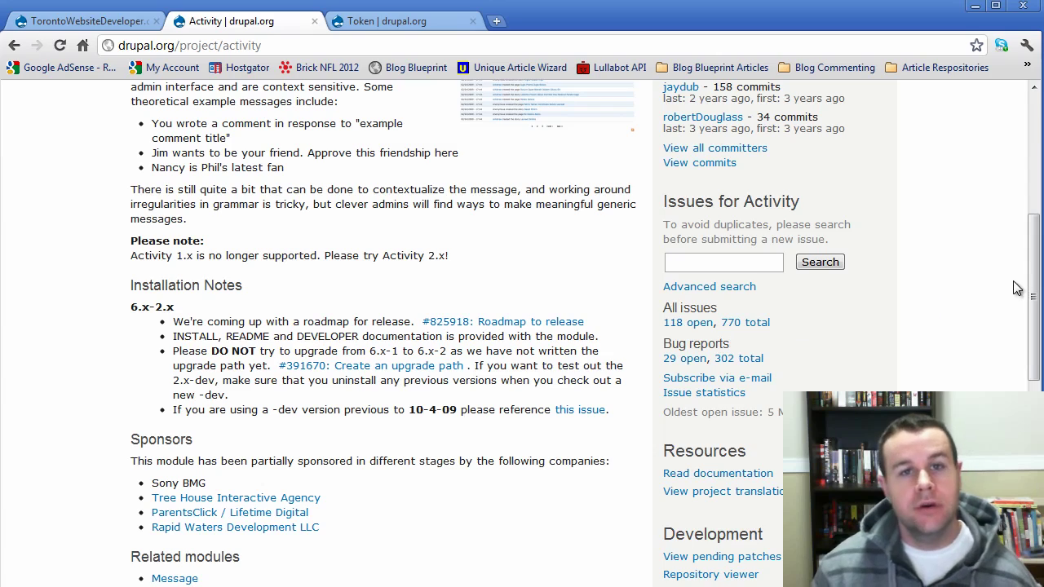
pyautogui.moveTo(1035, 277); pyautogui.dragTo(1037, 234)
pyautogui.scroll(-3, 1037, 236)
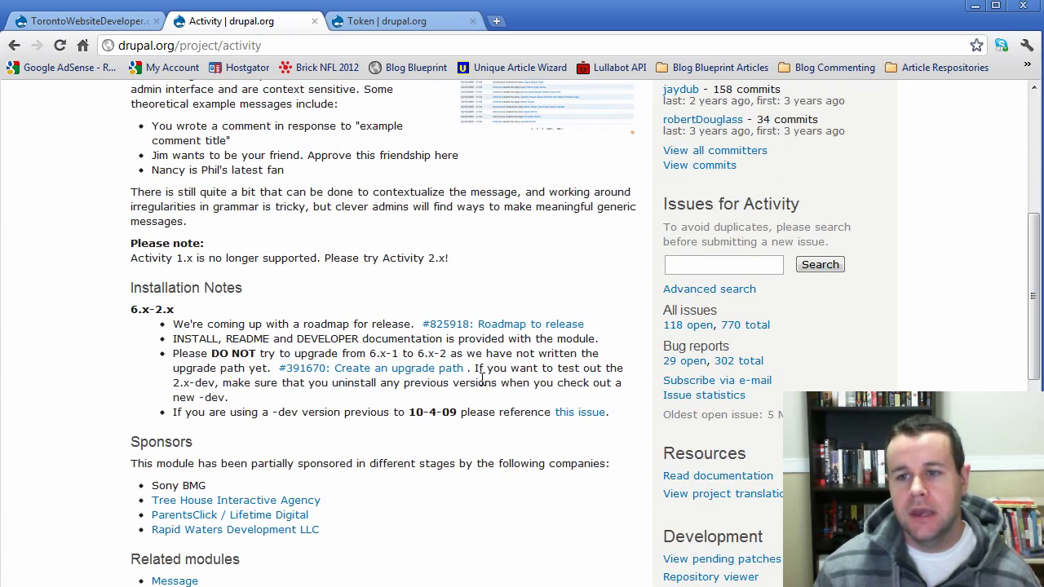
pyautogui.scroll(-3, 306, 543)
pyautogui.scroll(-1, 302, 539)
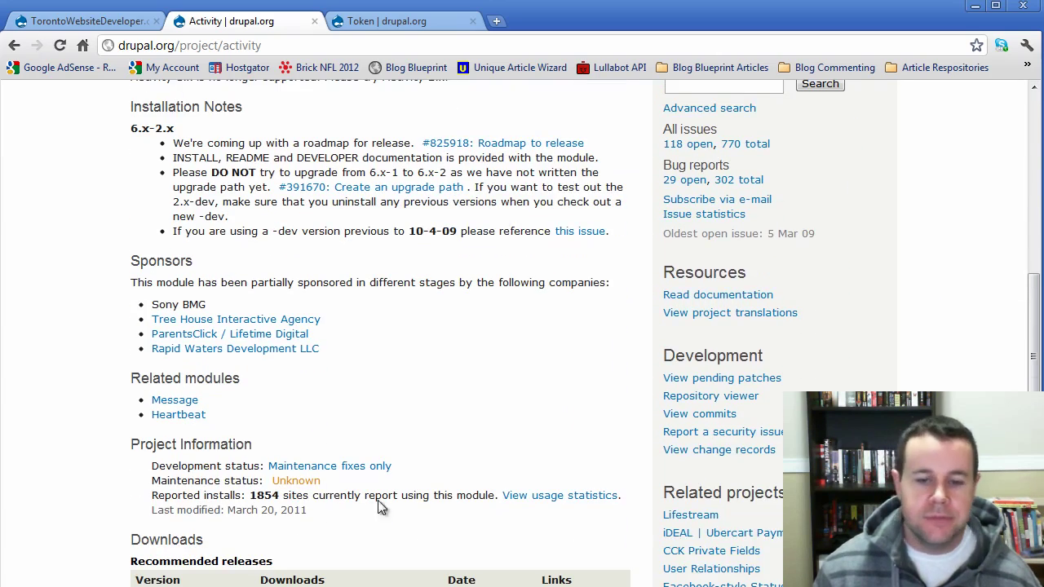
pyautogui.scroll(5, 608, 489)
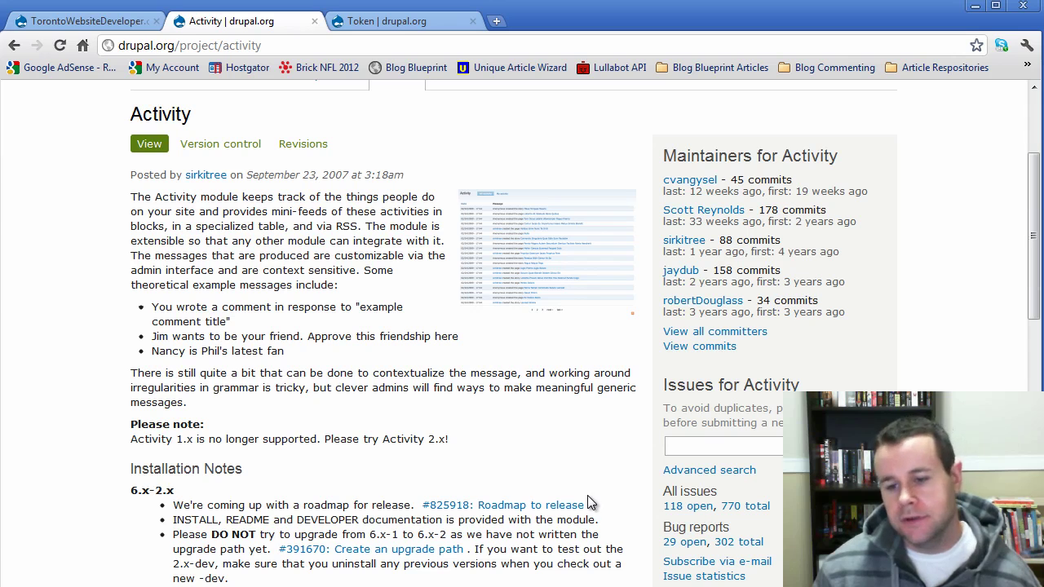
pyautogui.click(368, 24)
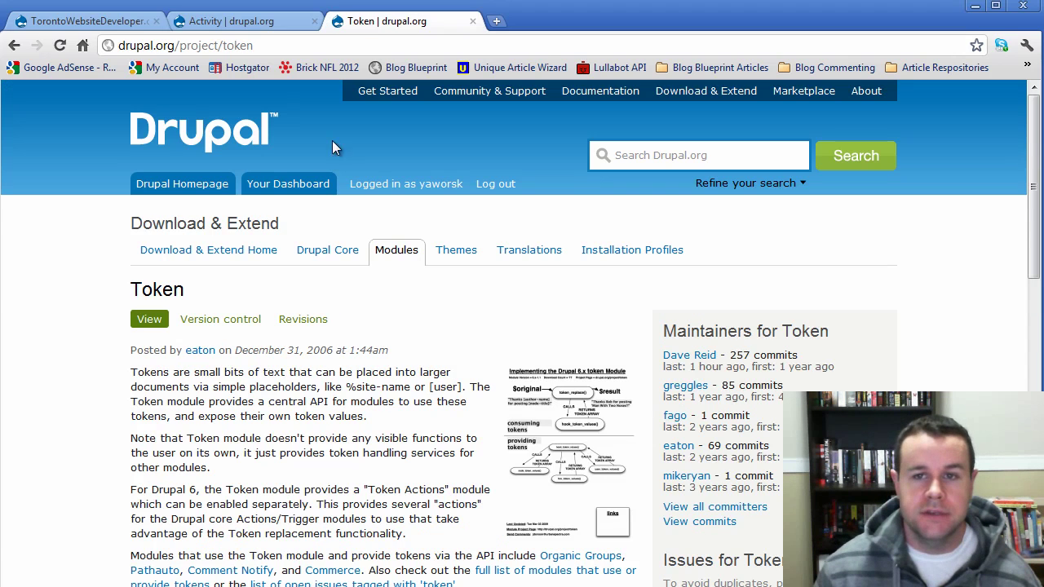
pyautogui.moveTo(1026, 155); pyautogui.dragTo(1026, 362)
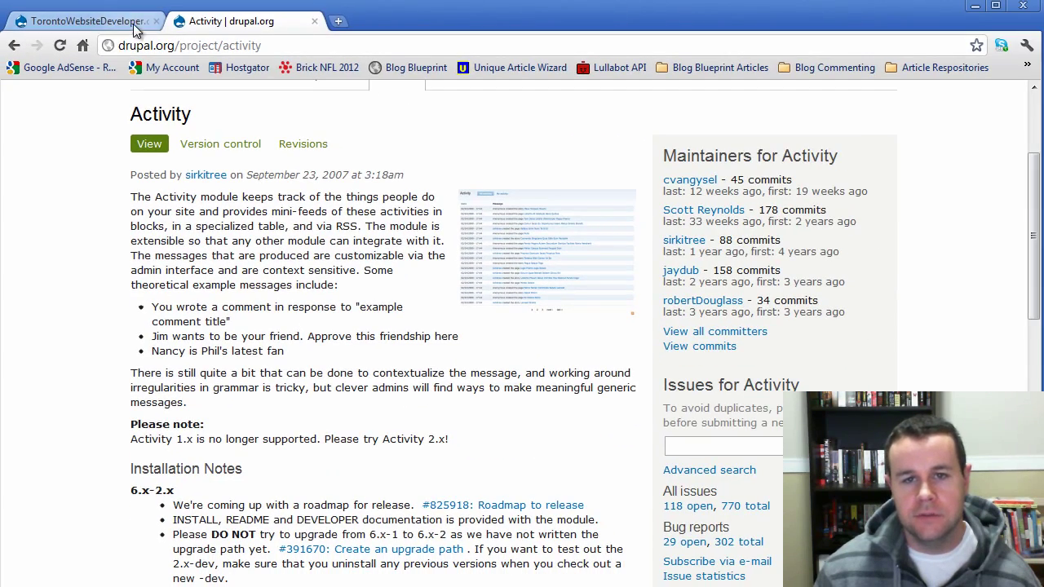
# - Back on the Drupal sandbox, open Modules > List and scroll through the installed modules
pyautogui.click(136, 30)
pyautogui.moveTo(371, 87)
pyautogui.moveTo(376, 106)
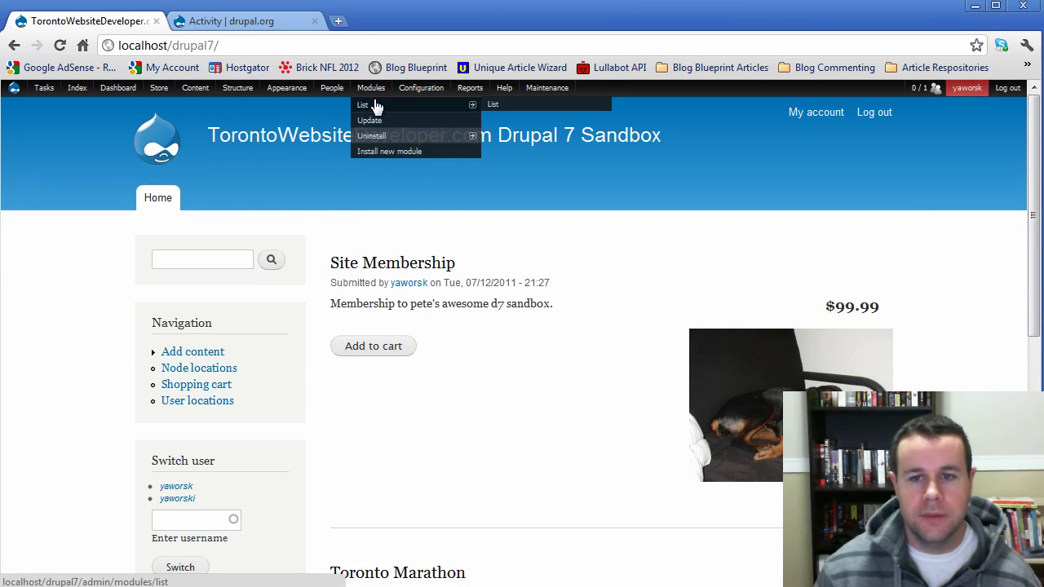
pyautogui.click(492, 104)
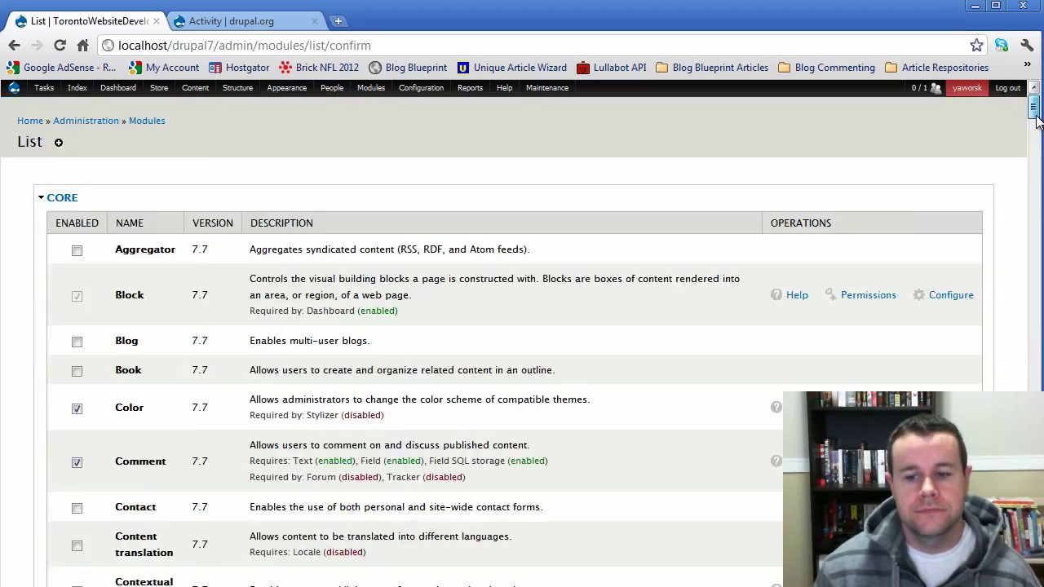
pyautogui.moveTo(1033, 91); pyautogui.dragTo(1033, 224)
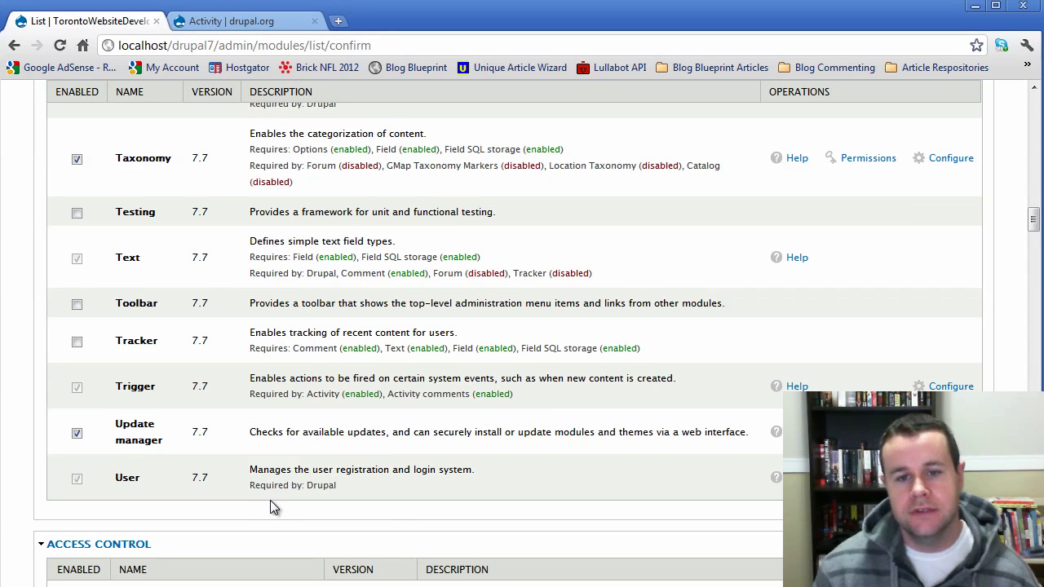
pyautogui.scroll(-4, 268, 507)
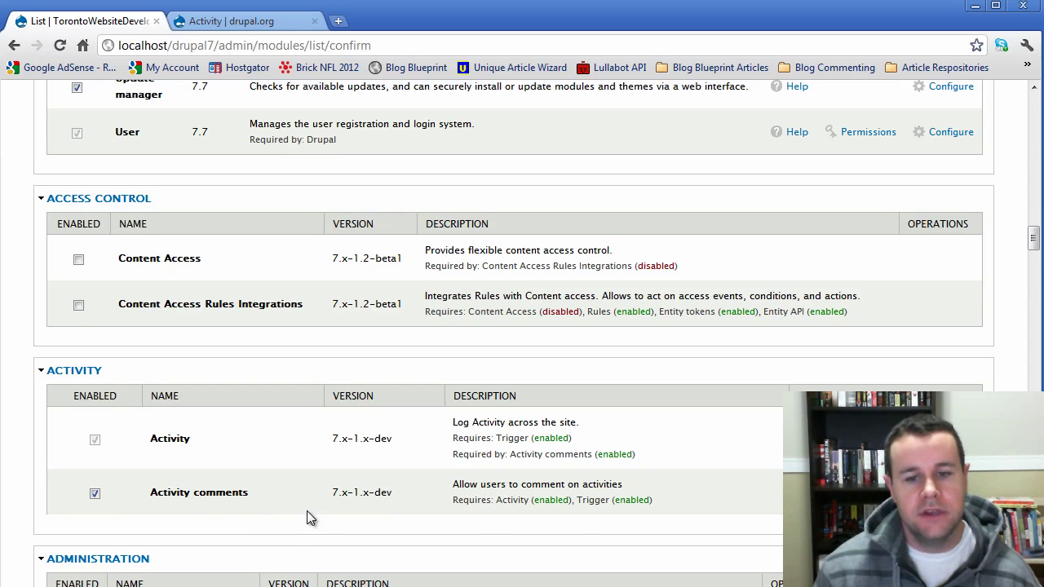
pyautogui.scroll(-1, 307, 510)
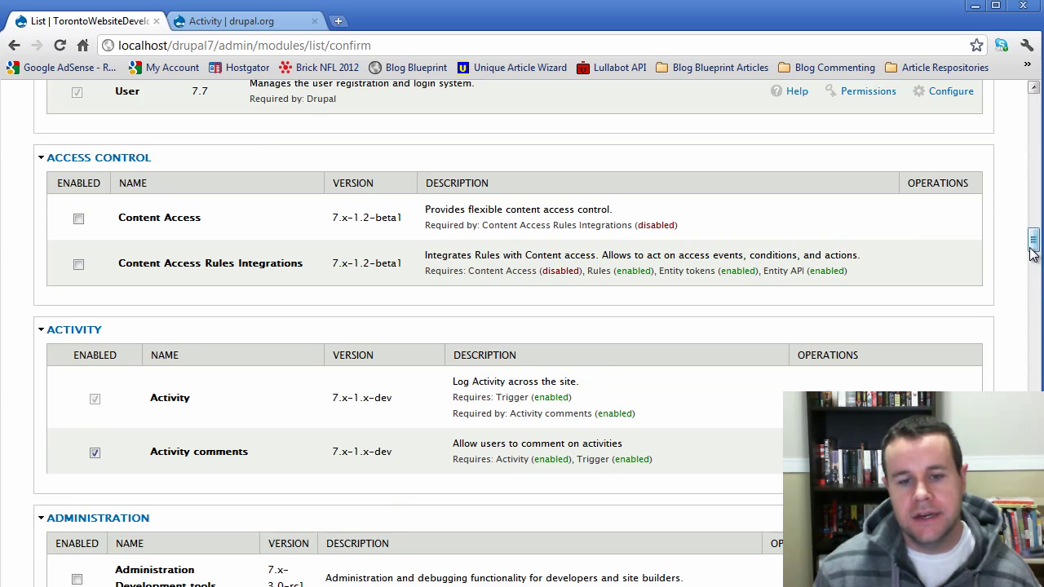
# - Search the module page for 'token' and check that the Token module is enabled
pyautogui.hotkey('ctrl', 'f')
pyautogui.write('token')
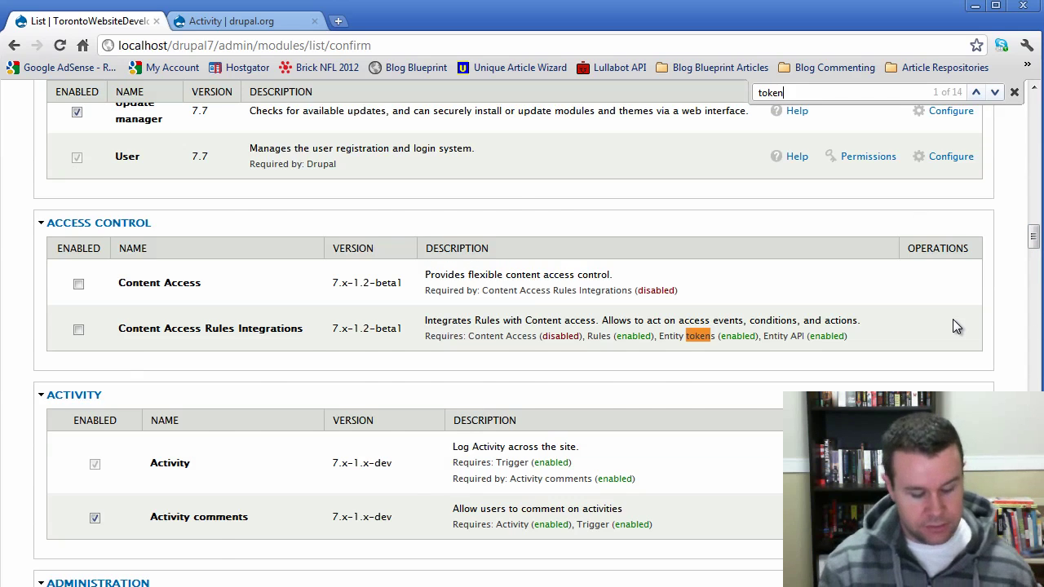
pyautogui.press('Return')
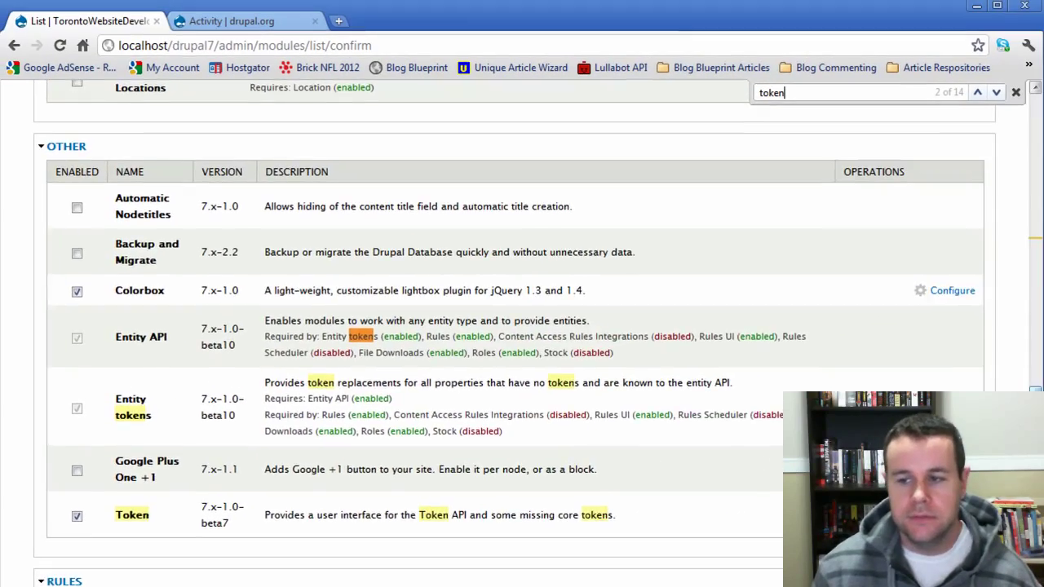
pyautogui.scroll(-20, 521, 326)
pyautogui.scroll(20, 522, 327)
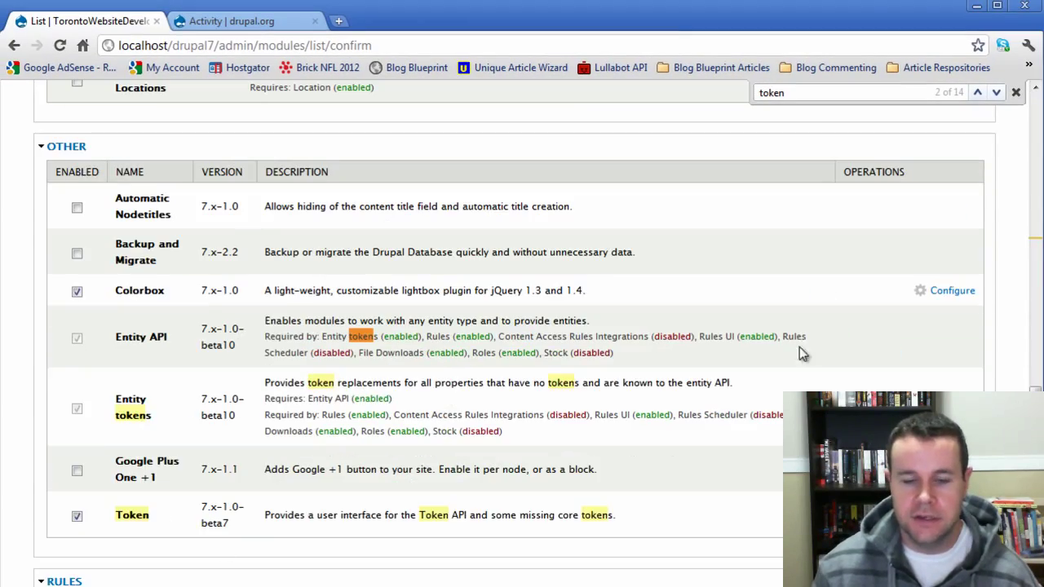
pyautogui.scroll(-18, 522, 326)
pyautogui.scroll(-2, 28, 554)
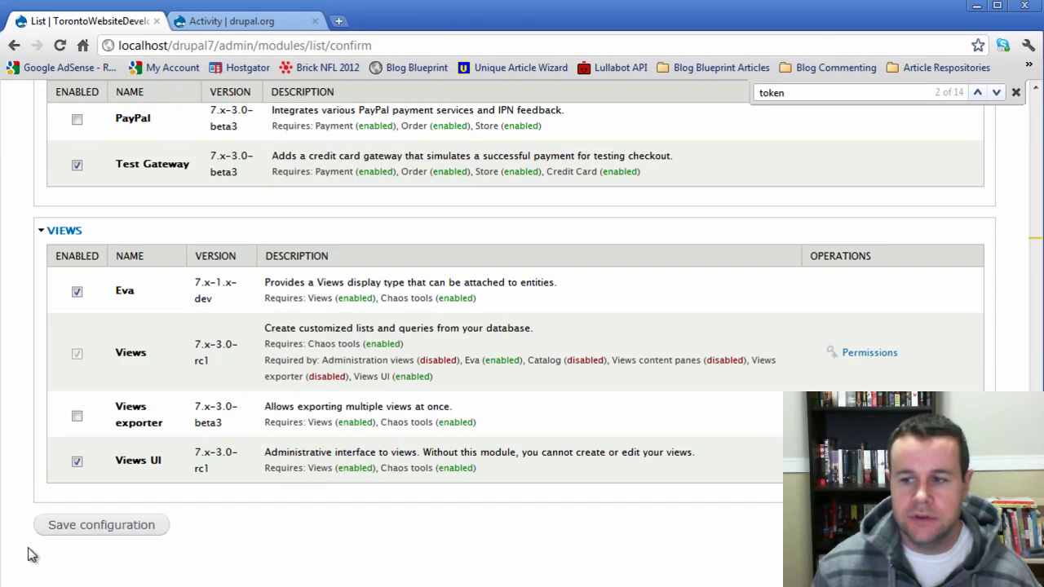
pyautogui.scroll(20, 238, 174)
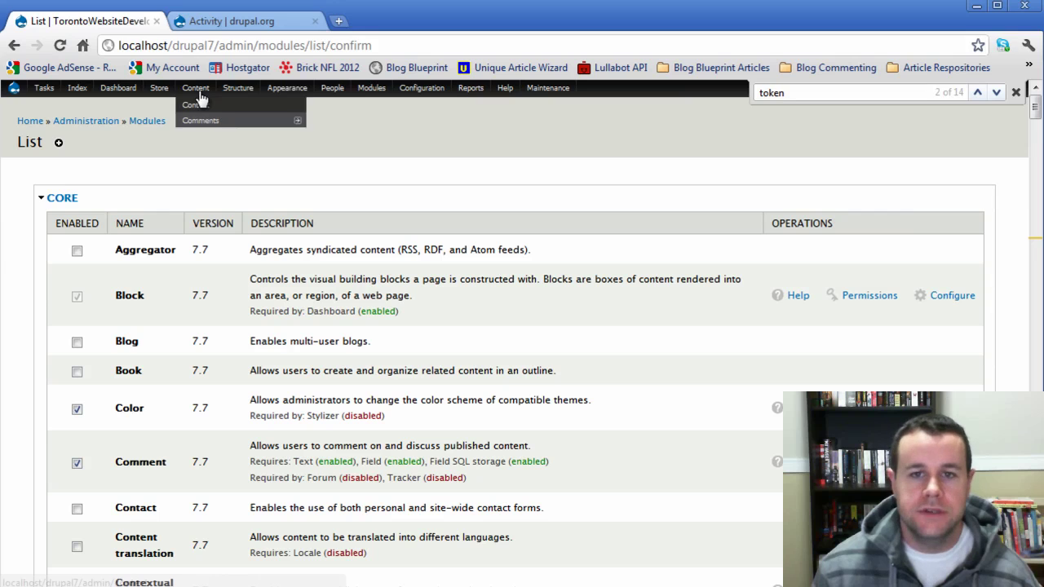
# - Create an activity template on the User Login hook labelled 'User Login'
pyautogui.moveTo(237, 89)
pyautogui.moveTo(239, 111)
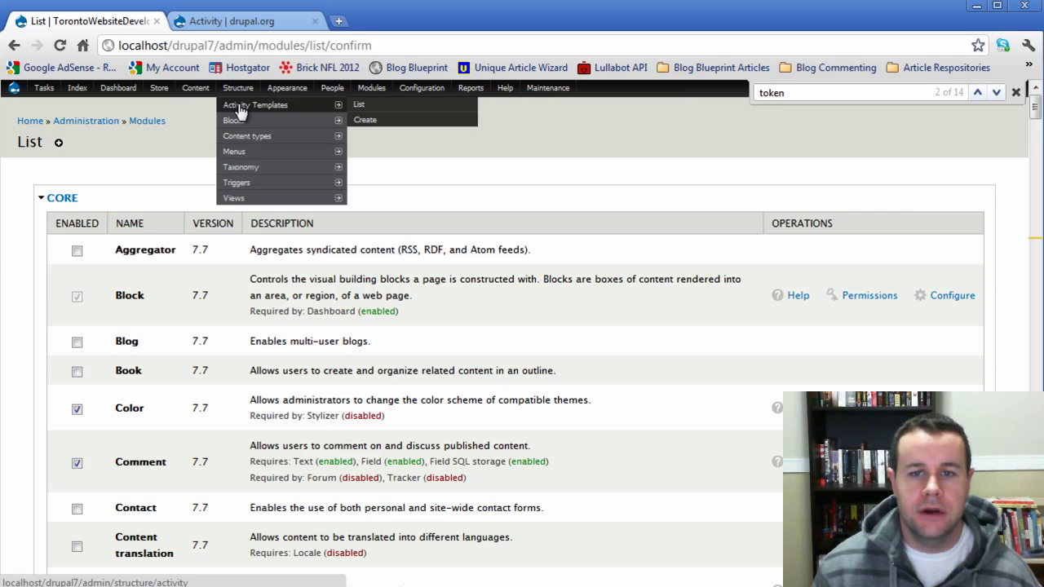
pyautogui.click(367, 123)
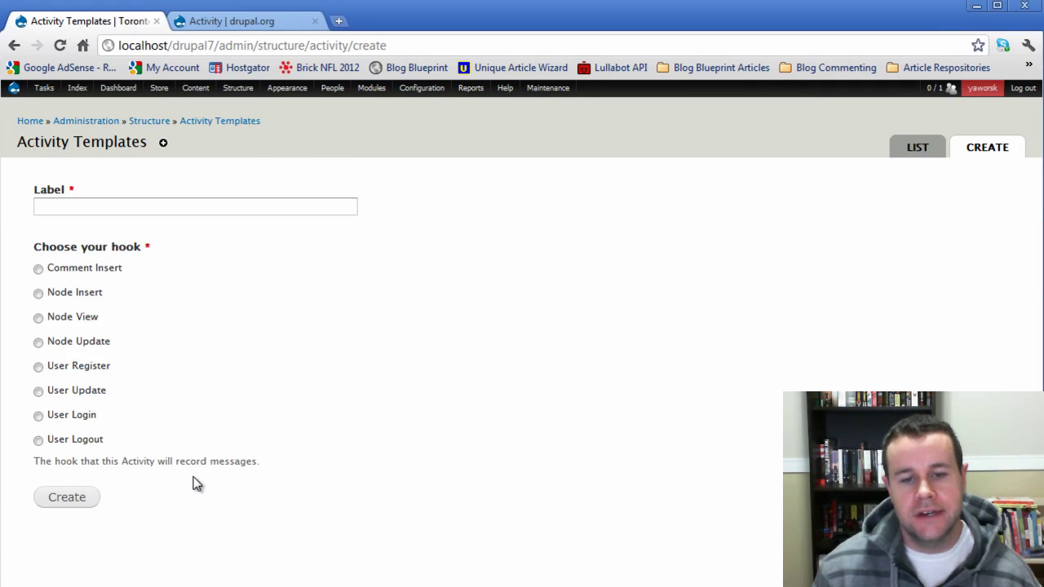
pyautogui.click(38, 416)
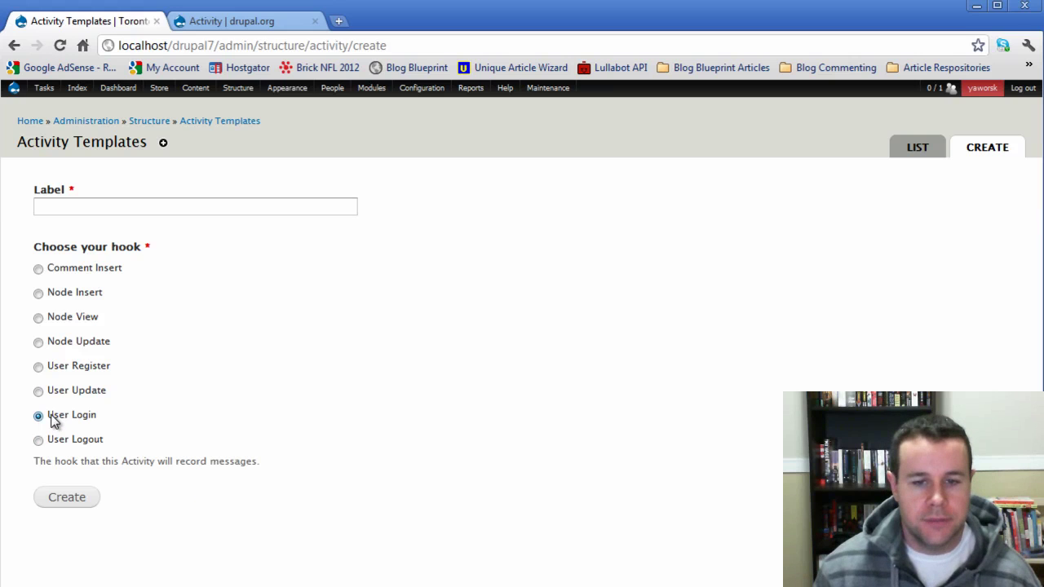
pyautogui.click(91, 210)
pyautogui.write('User Lo')
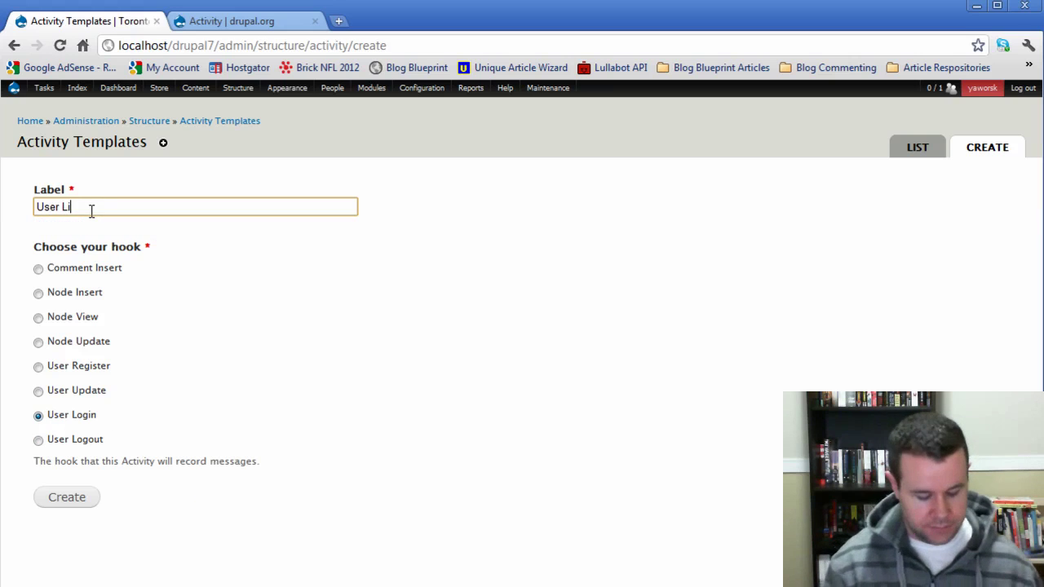
pyautogui.write('gin')
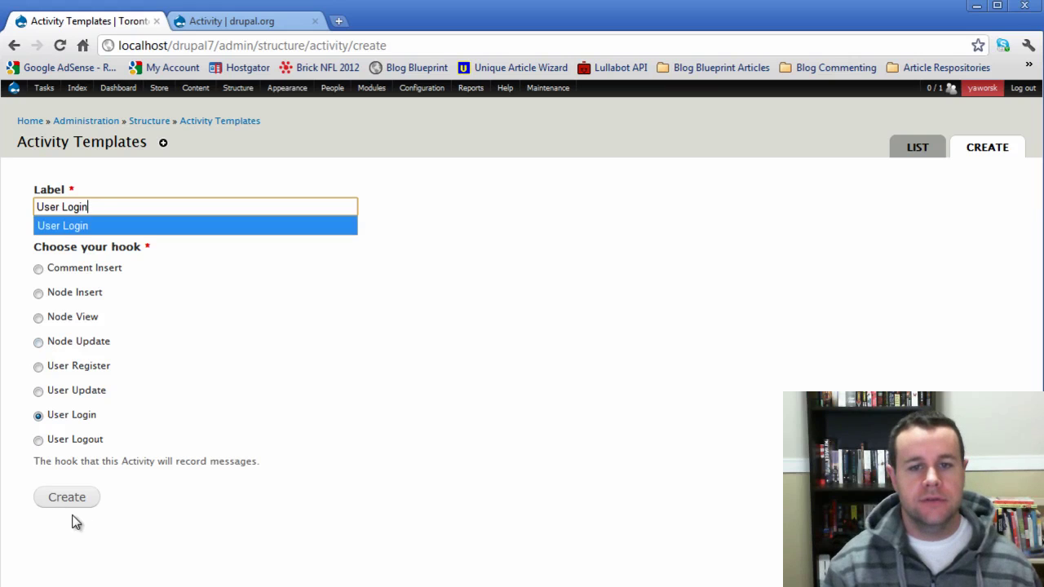
pyautogui.click(79, 502)
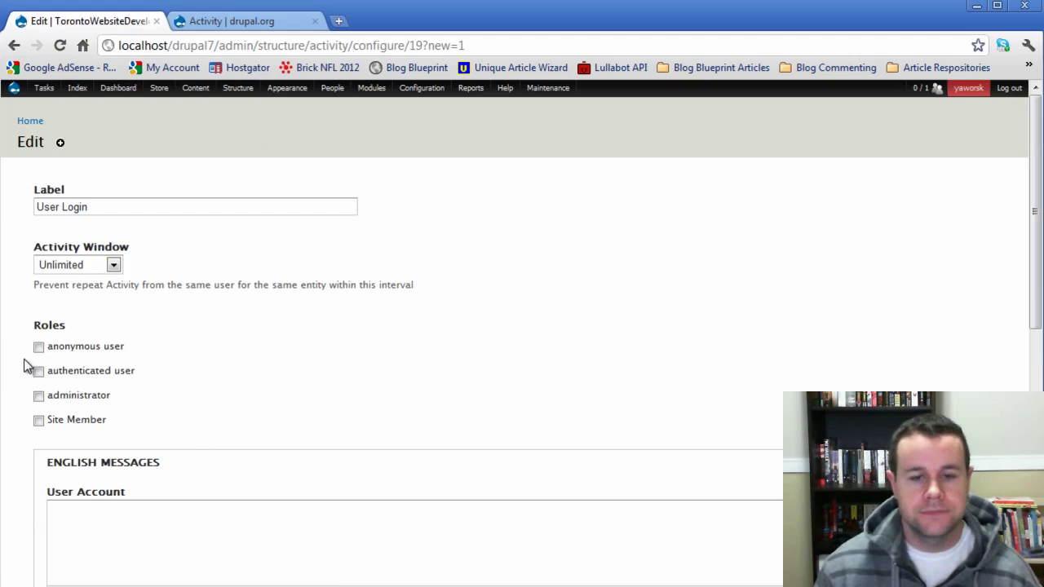
# - Record the activity for anonymous and authenticated users with a 10 min activity window
pyautogui.click(38, 347)
pyautogui.click(38, 372)
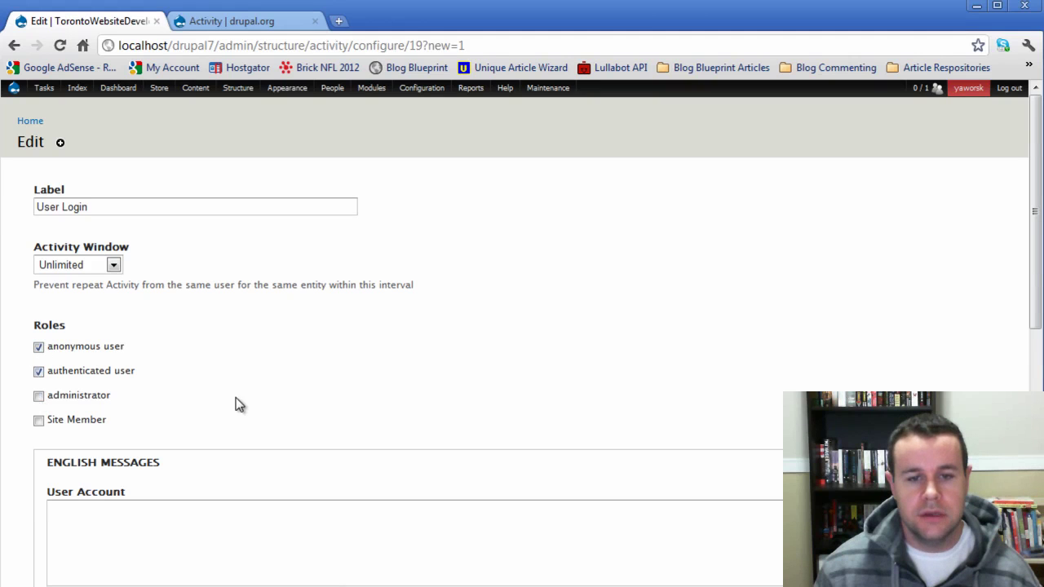
pyautogui.scroll(-3, 195, 289)
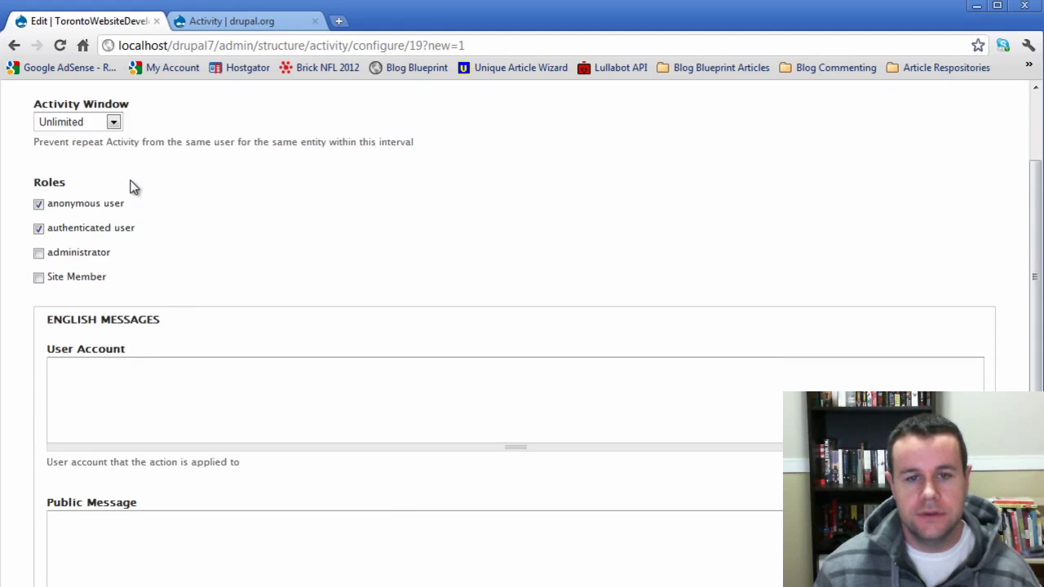
pyautogui.scroll(3, 133, 188)
pyautogui.click(113, 251)
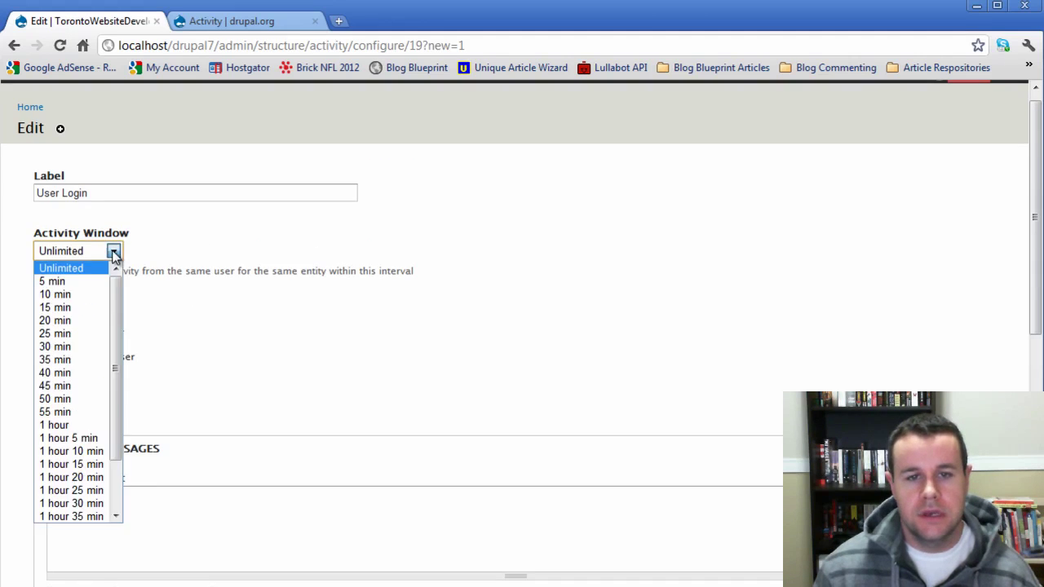
pyautogui.click(91, 298)
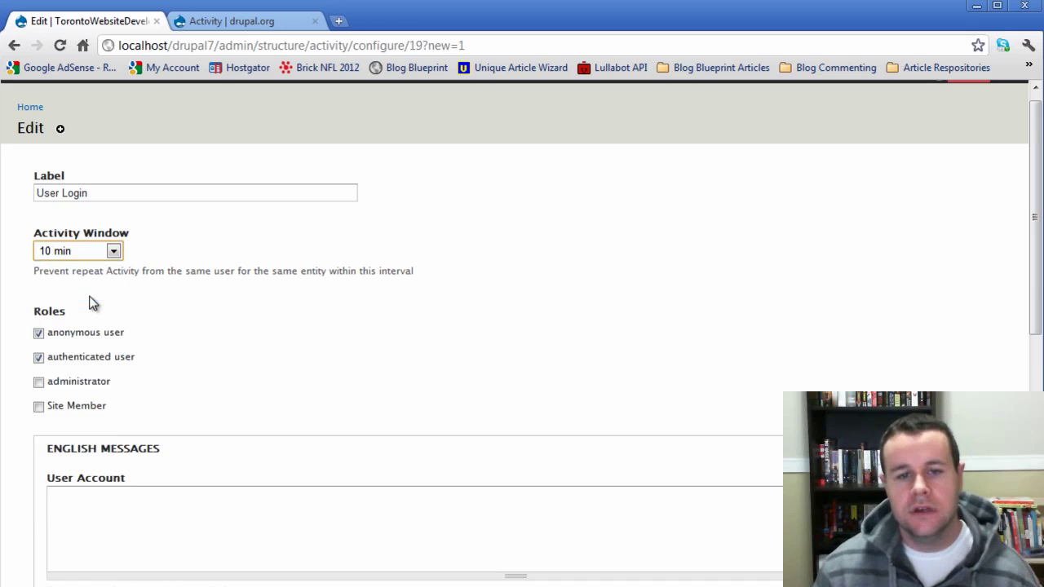
pyautogui.click(319, 373)
pyautogui.scroll(-3, 274, 423)
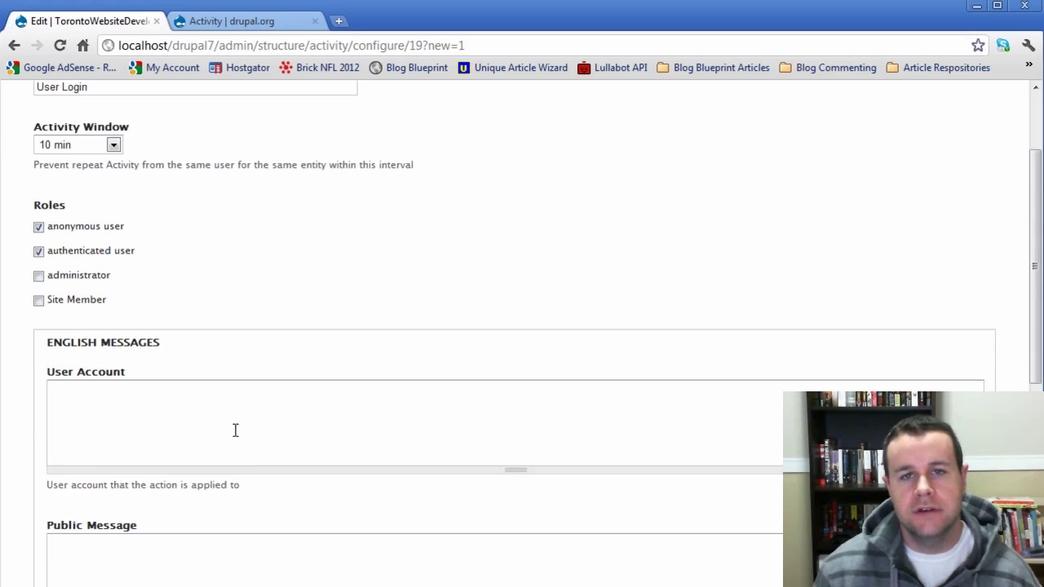
pyautogui.scroll(-2, 196, 426)
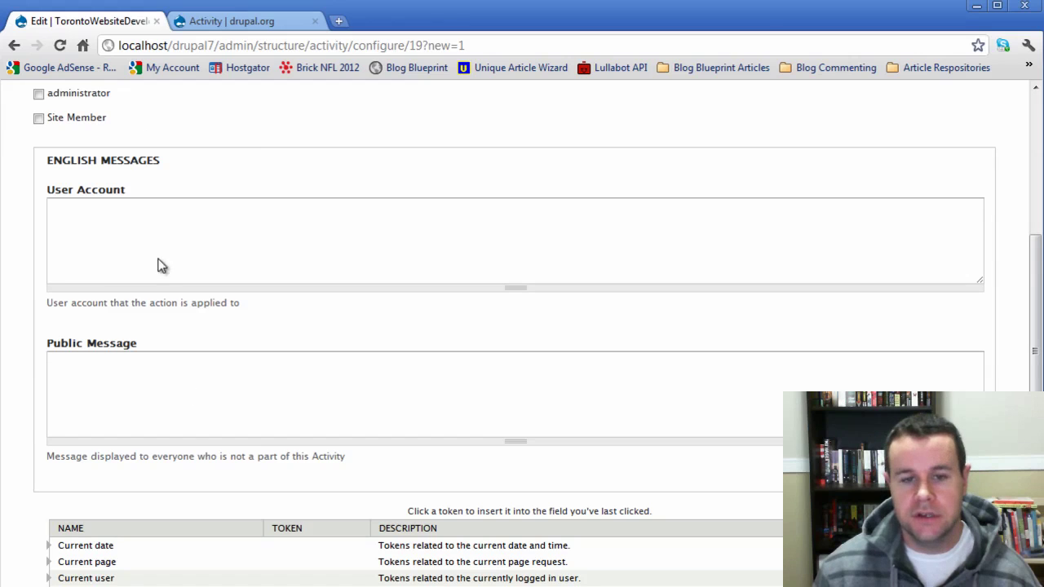
# - Expand the Users token group for the User Account message
pyautogui.click(154, 229)
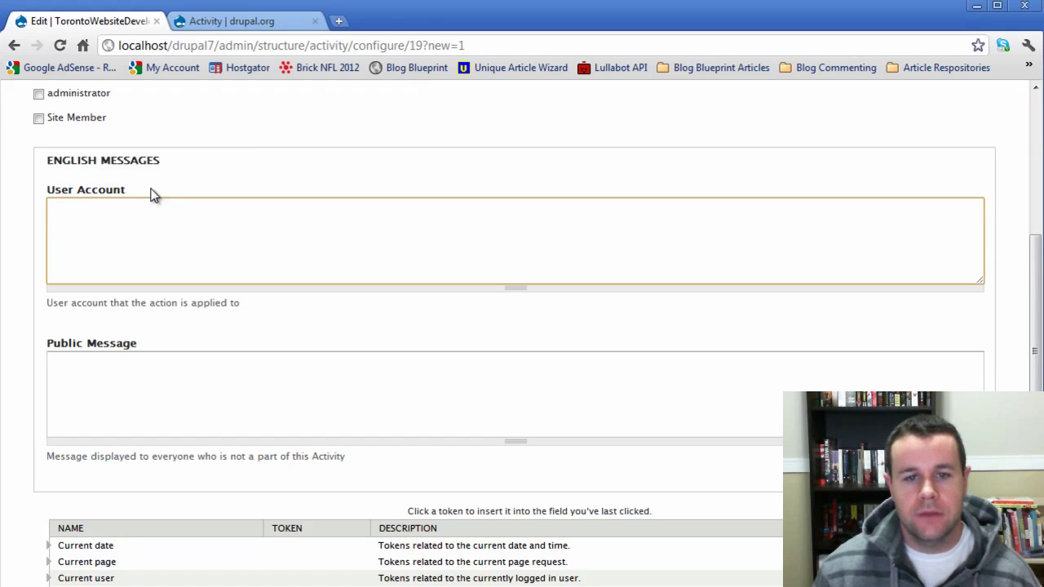
pyautogui.scroll(-2, 379, 491)
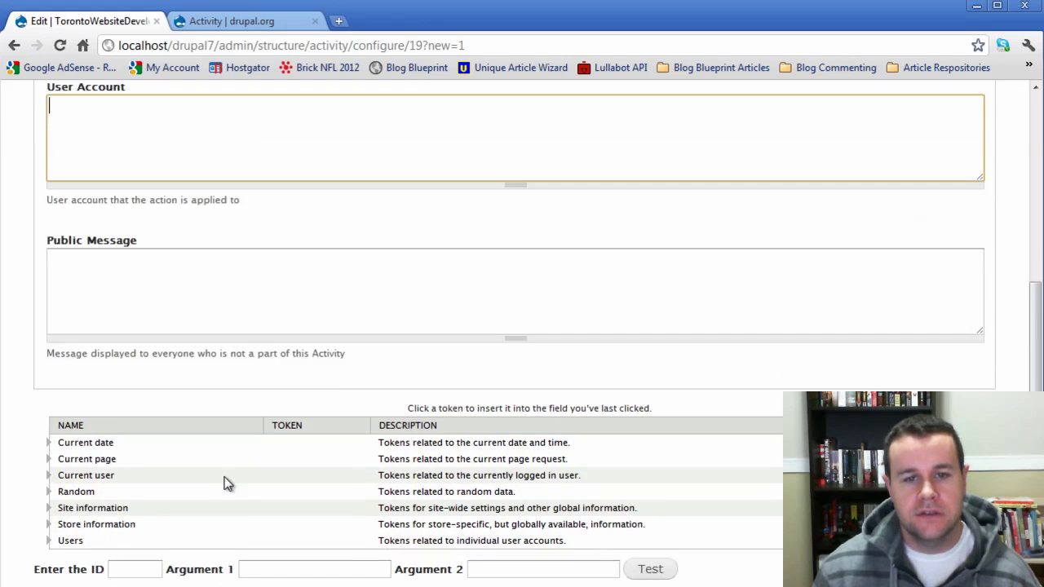
pyautogui.click(47, 526)
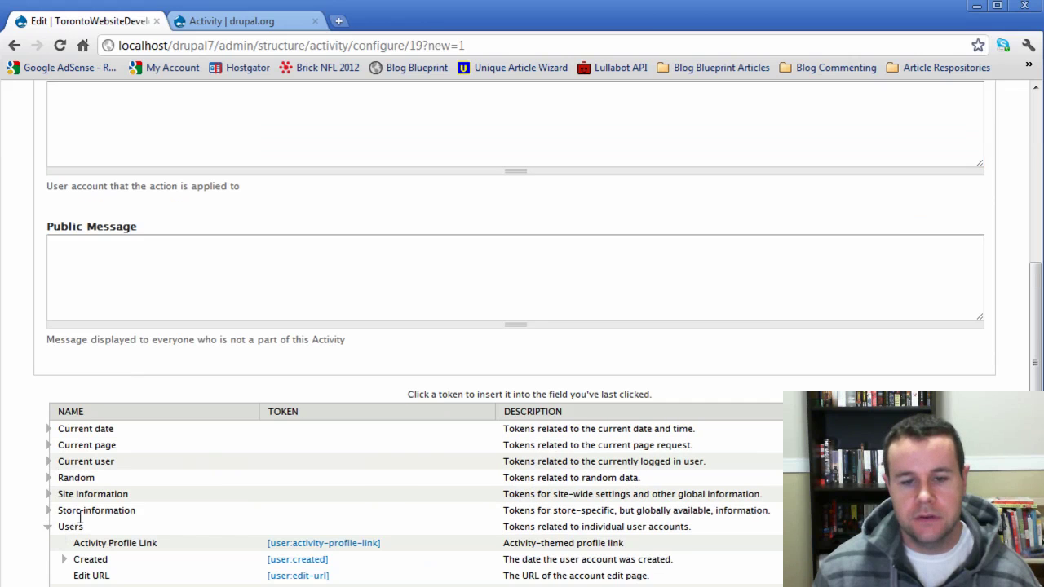
pyautogui.scroll(-2, 126, 522)
pyautogui.scroll(1, 318, 505)
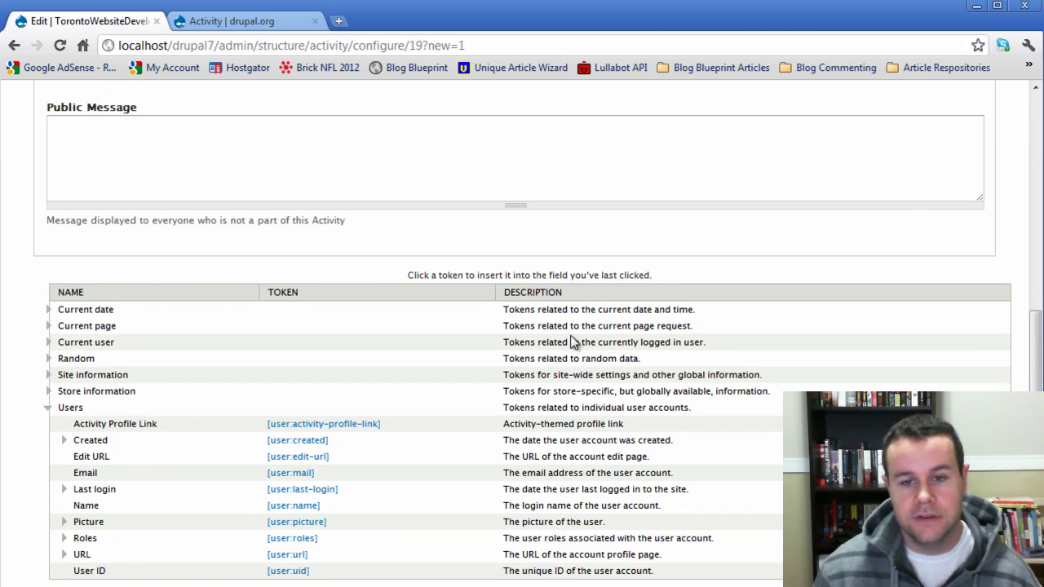
pyautogui.scroll(2, 581, 458)
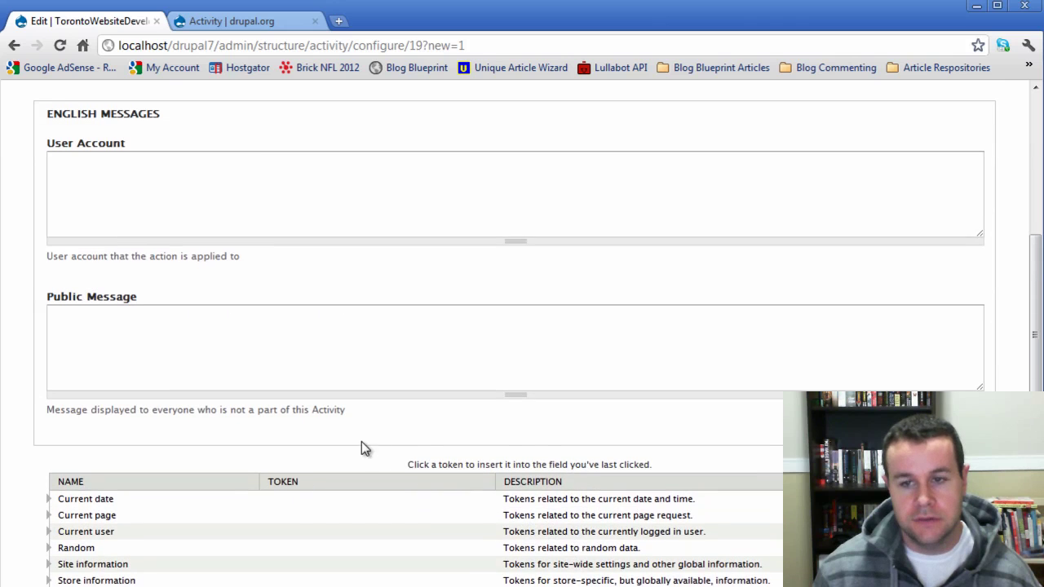
# - Insert the [user:name] token into User Account, followed by 'just logged'
pyautogui.click(110, 170)
pyautogui.scroll(-2, 298, 461)
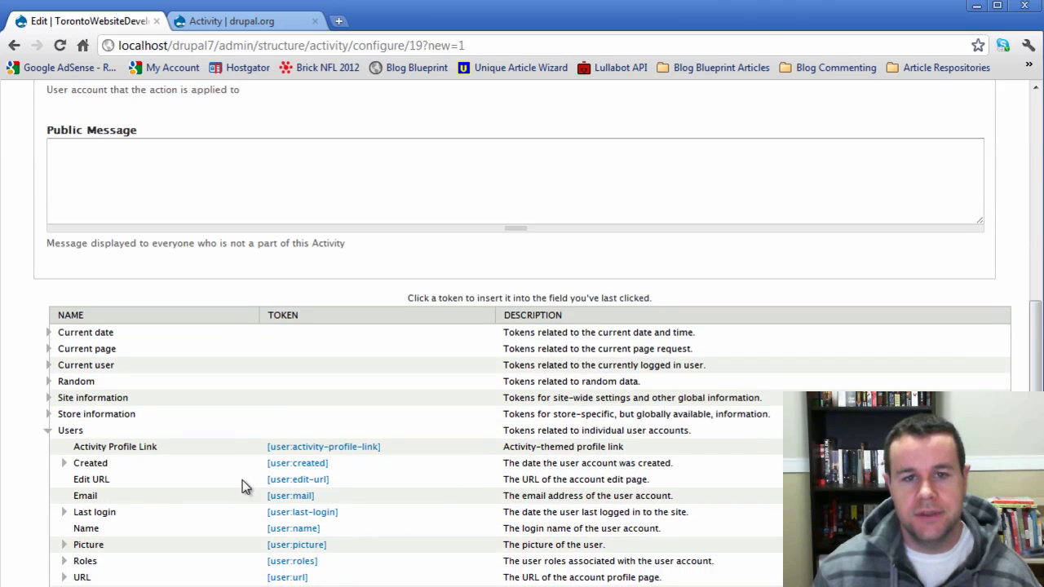
pyautogui.scroll(-1, 203, 522)
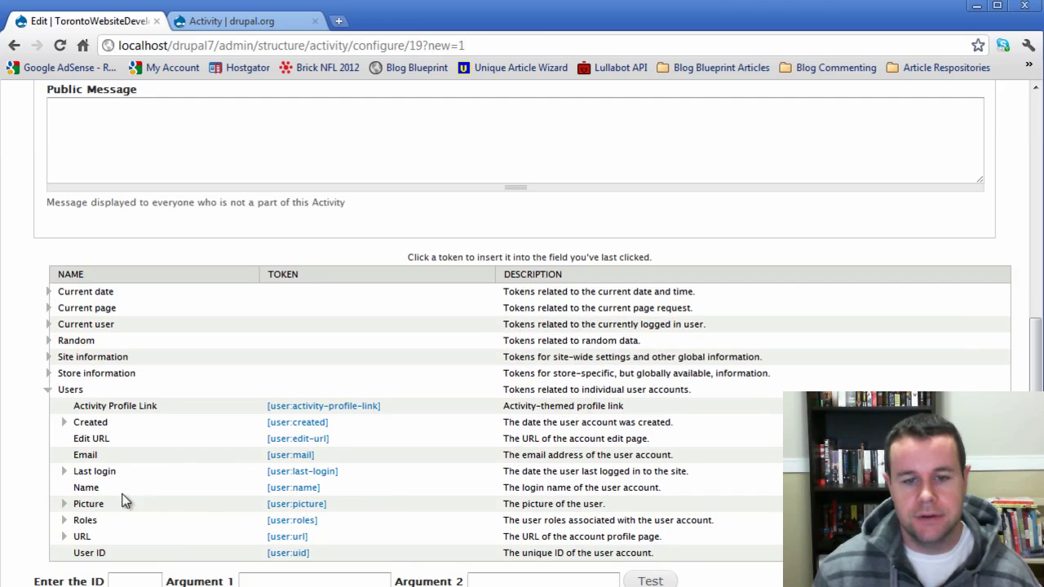
pyautogui.click(295, 489)
pyautogui.scroll(2, 295, 491)
pyautogui.scroll(1, 295, 492)
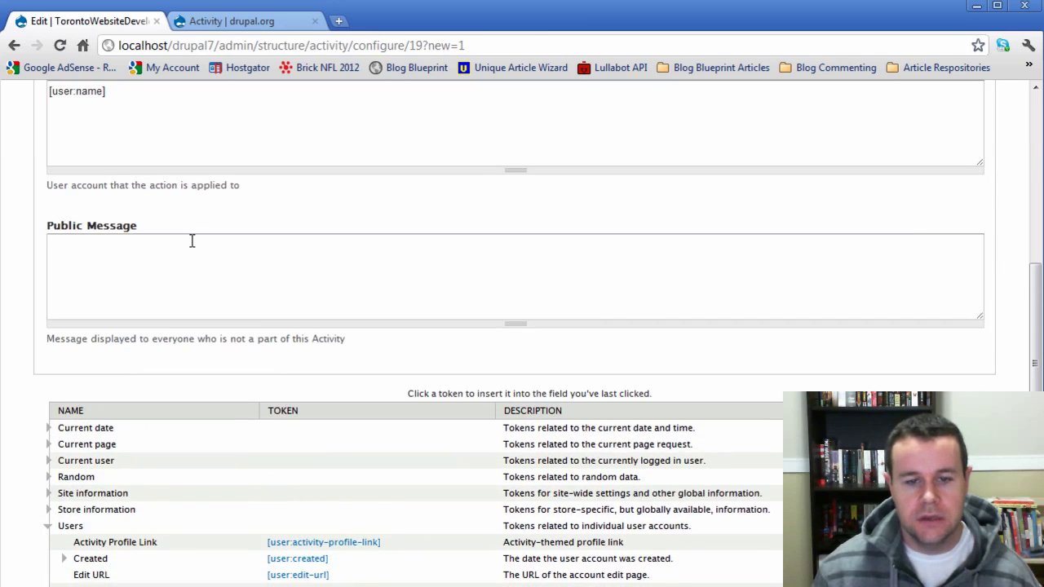
pyautogui.scroll(-5, 192, 240)
pyautogui.scroll(6, 191, 240)
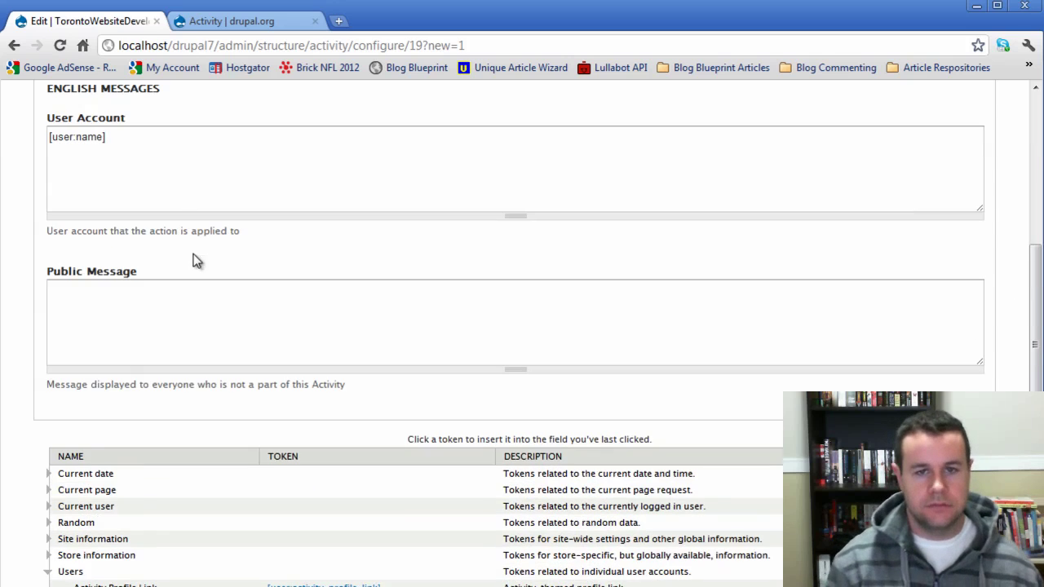
pyautogui.click(181, 172)
pyautogui.write('just l')
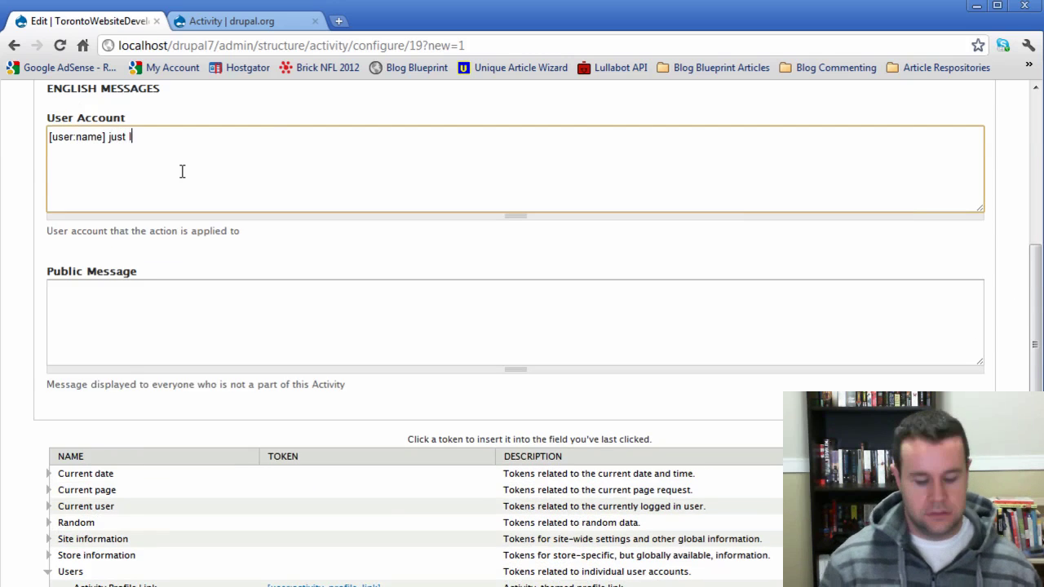
pyautogui.write('ogged in.')
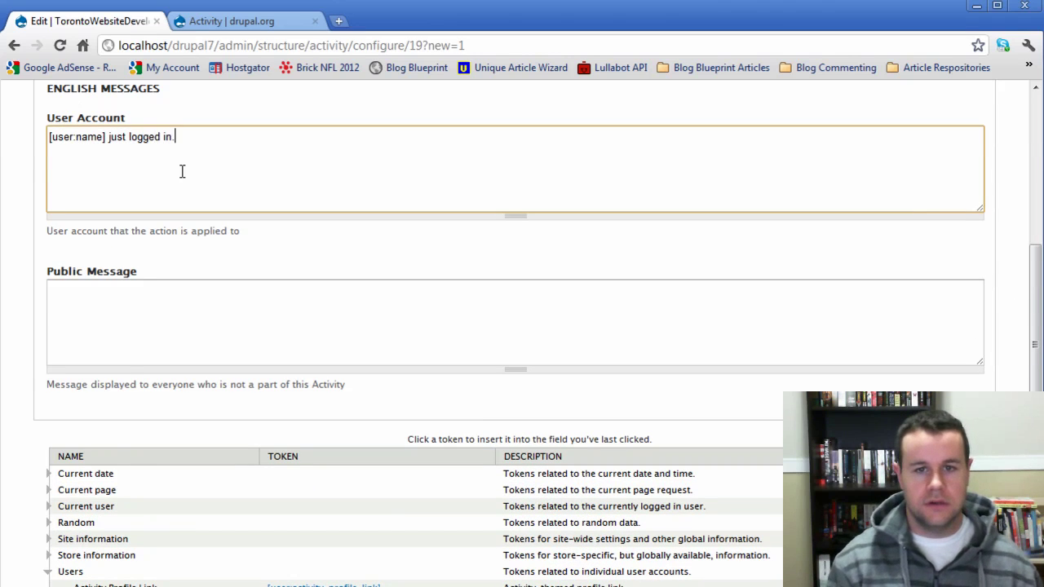
# - Prepend the [current-date:long] token with a '-' separator before the user name
pyautogui.click(49, 473)
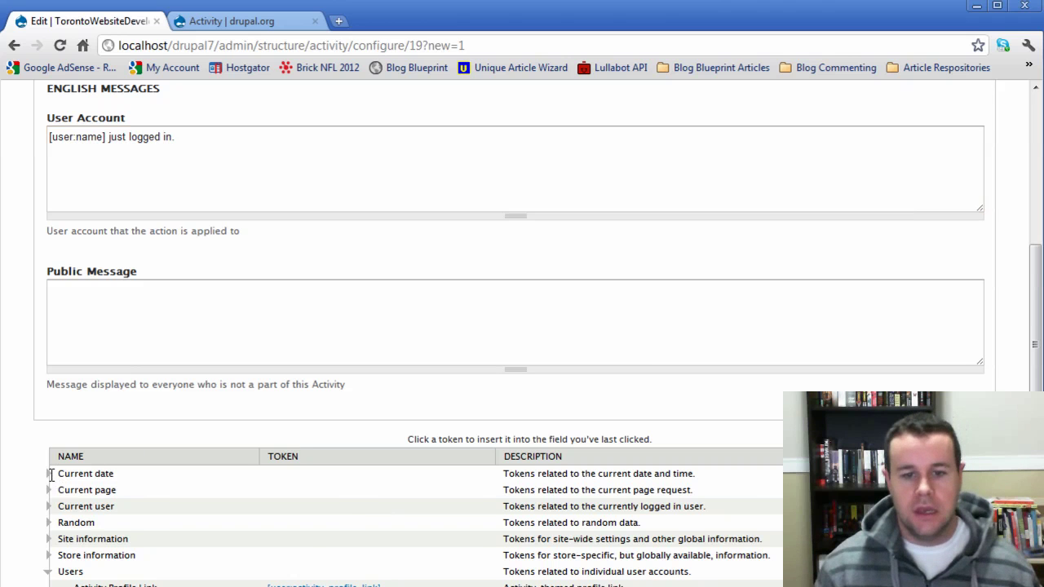
pyautogui.scroll(-1, 191, 521)
pyautogui.scroll(-1, 192, 520)
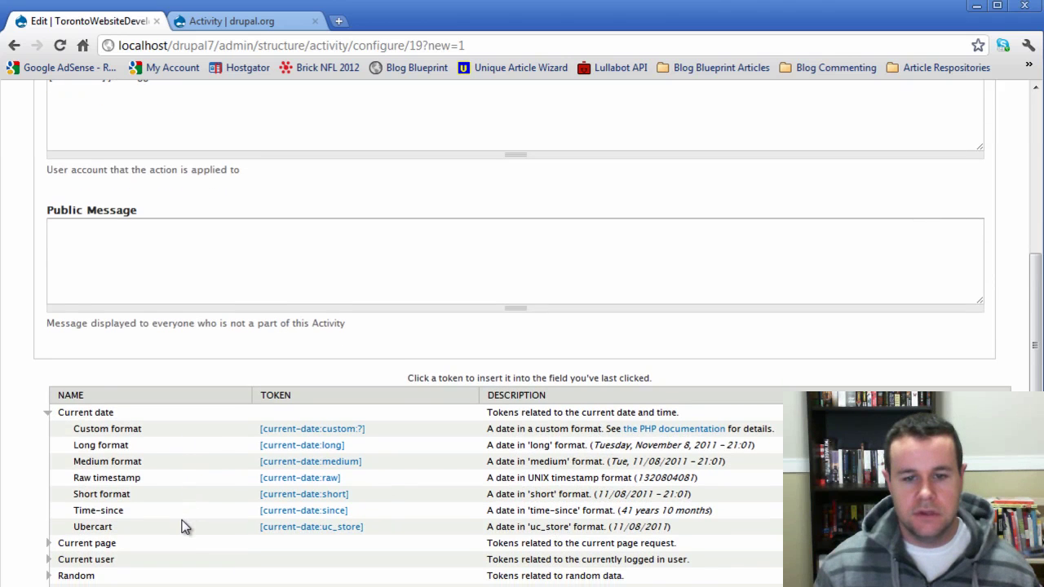
pyautogui.scroll(-1, 184, 526)
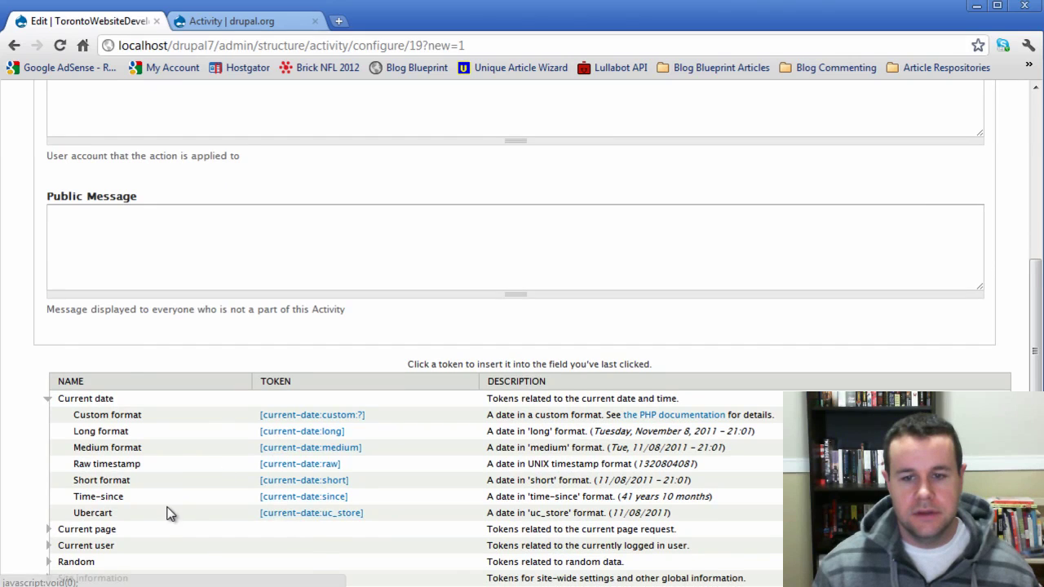
pyautogui.scroll(-1, 169, 514)
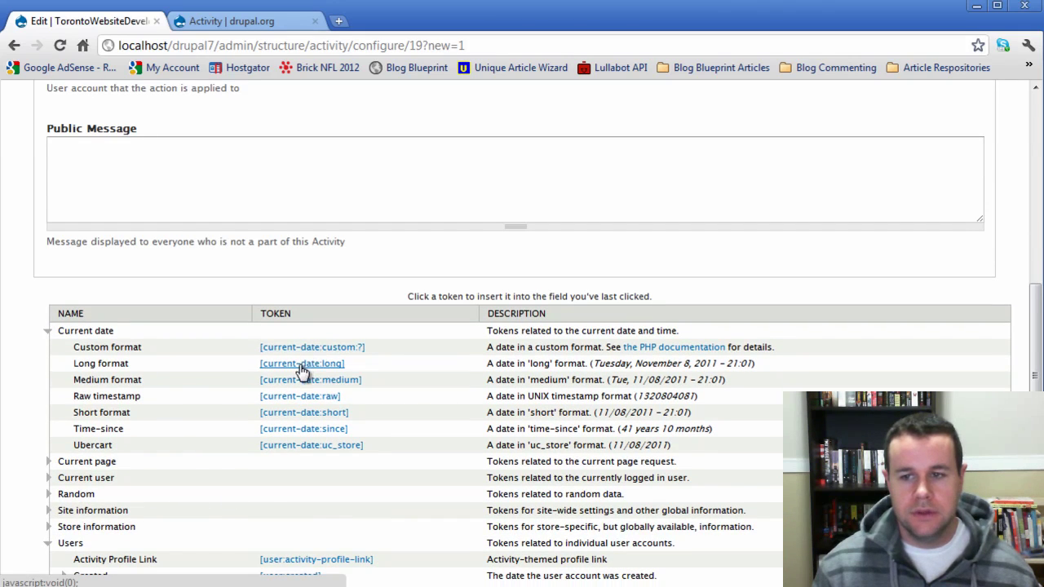
pyautogui.scroll(2, 281, 375)
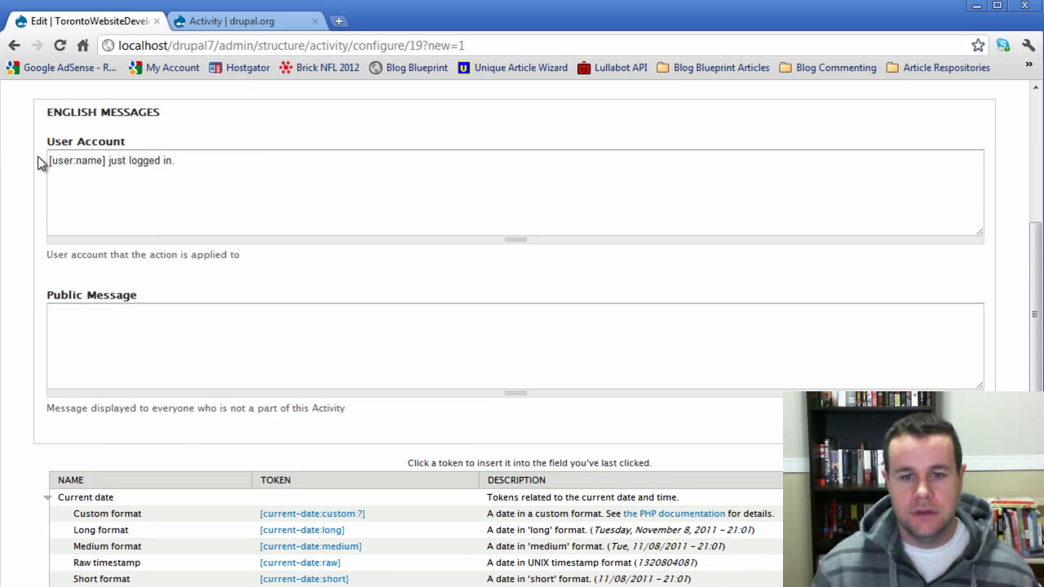
pyautogui.click(48, 161)
pyautogui.click(302, 530)
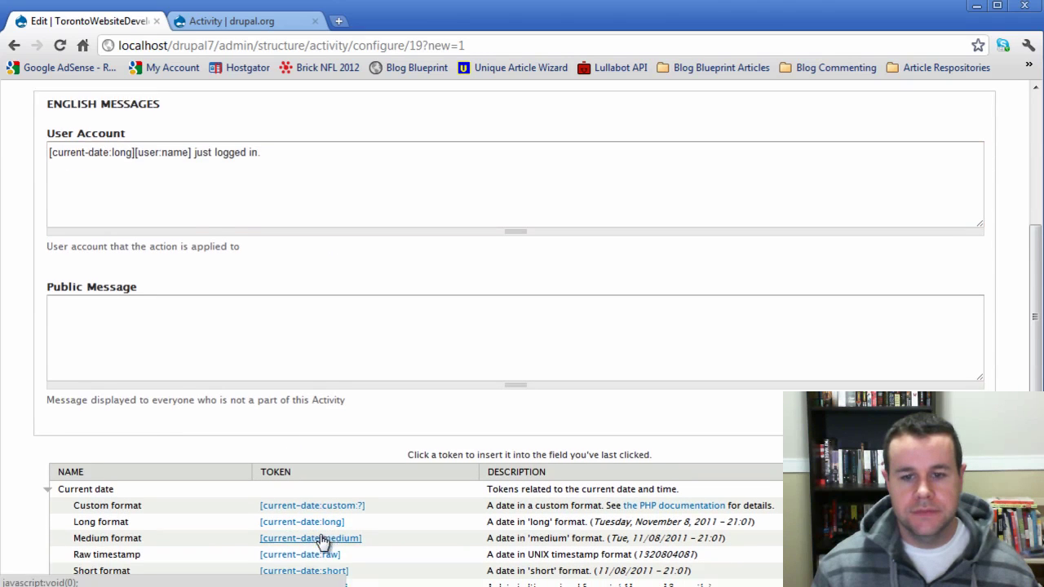
pyautogui.scroll(-1, 298, 491)
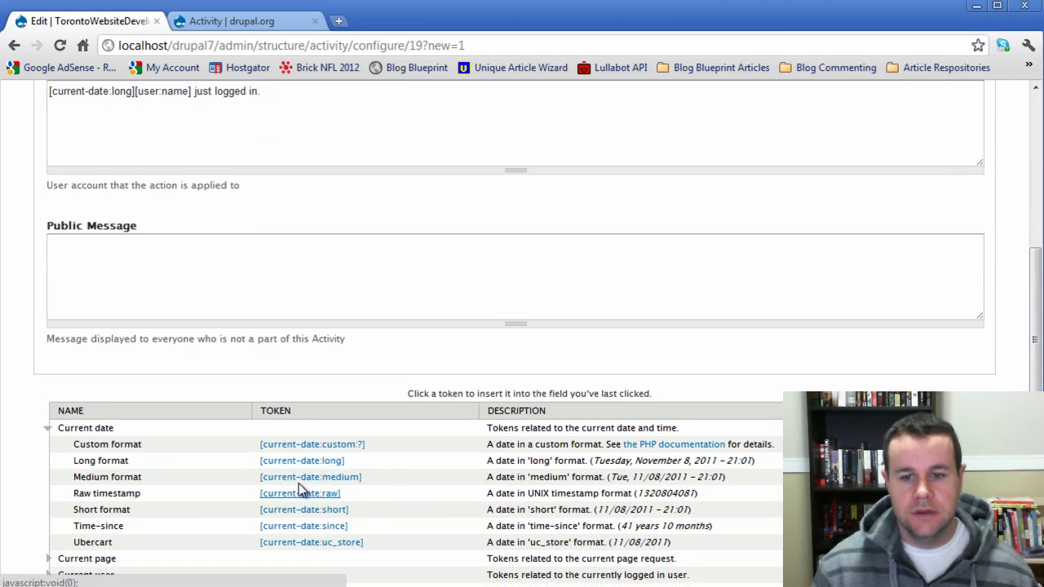
pyautogui.click(135, 92)
pyautogui.write('-')
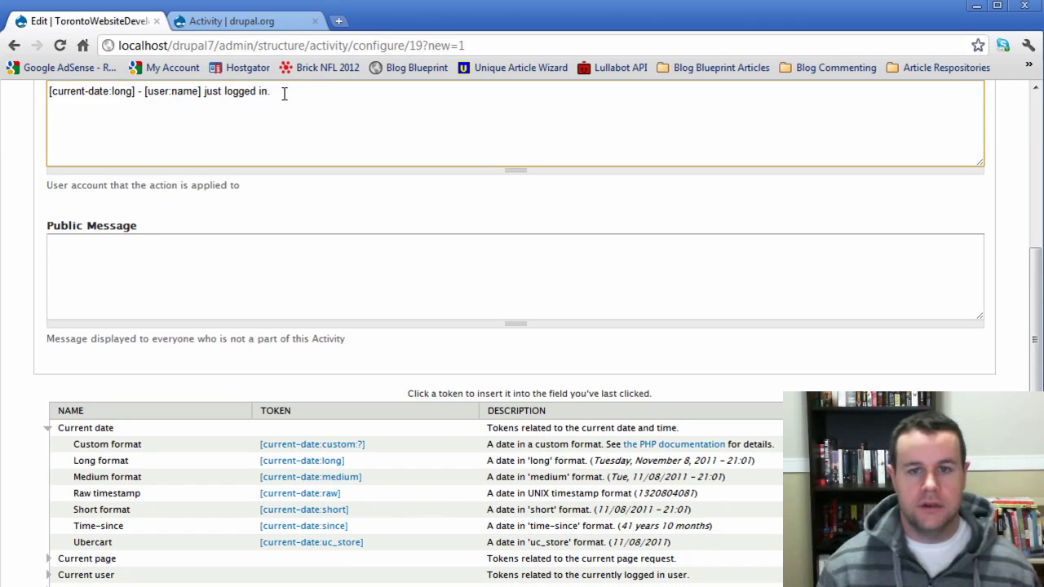
# - Copy the User Account message into Public Message and save the User Login activity
pyautogui.moveTo(284, 92); pyautogui.dragTo(38, 85)
pyautogui.hotkey('ctrl', 'c')
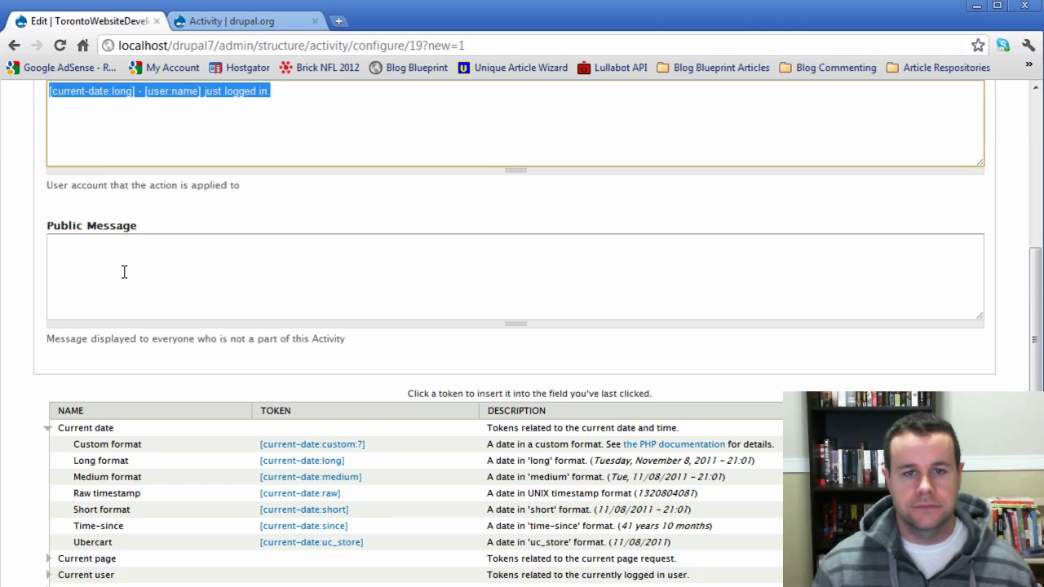
pyautogui.click(137, 271)
pyautogui.hotkey('ctrl', 'v')
pyautogui.scroll(-3, 294, 246)
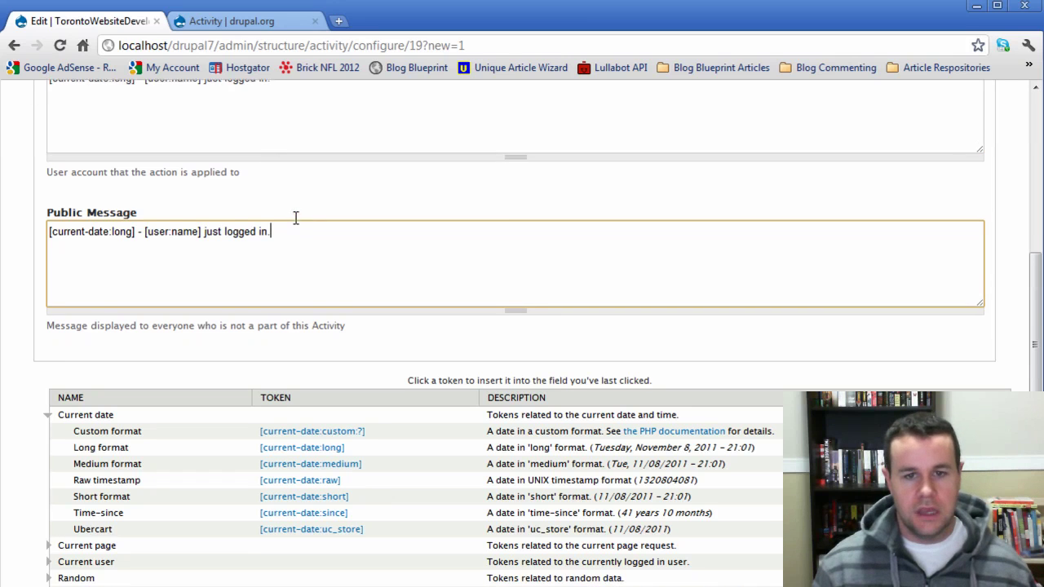
pyautogui.scroll(-3, 296, 242)
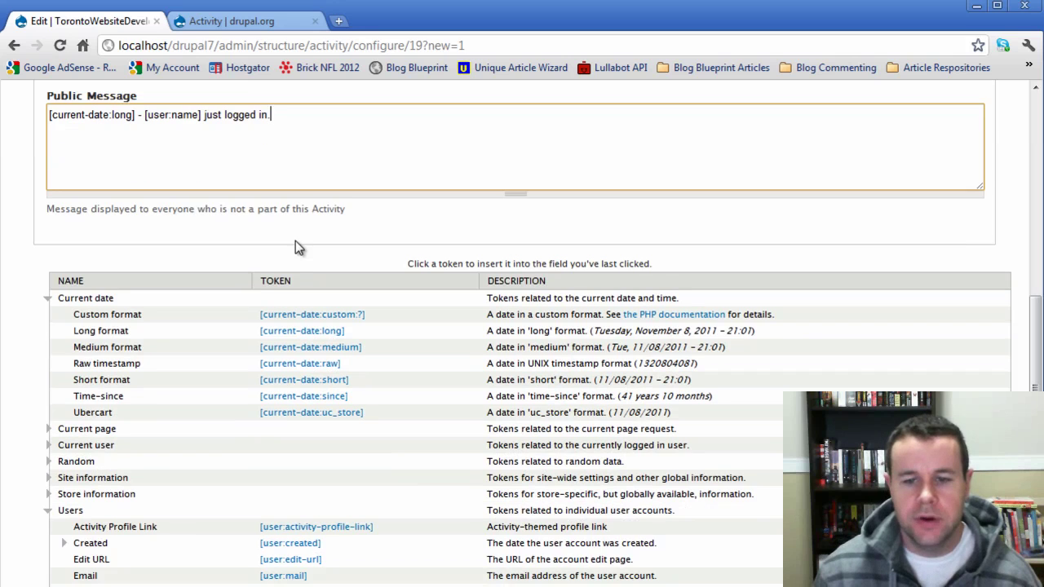
pyautogui.scroll(-6, 298, 249)
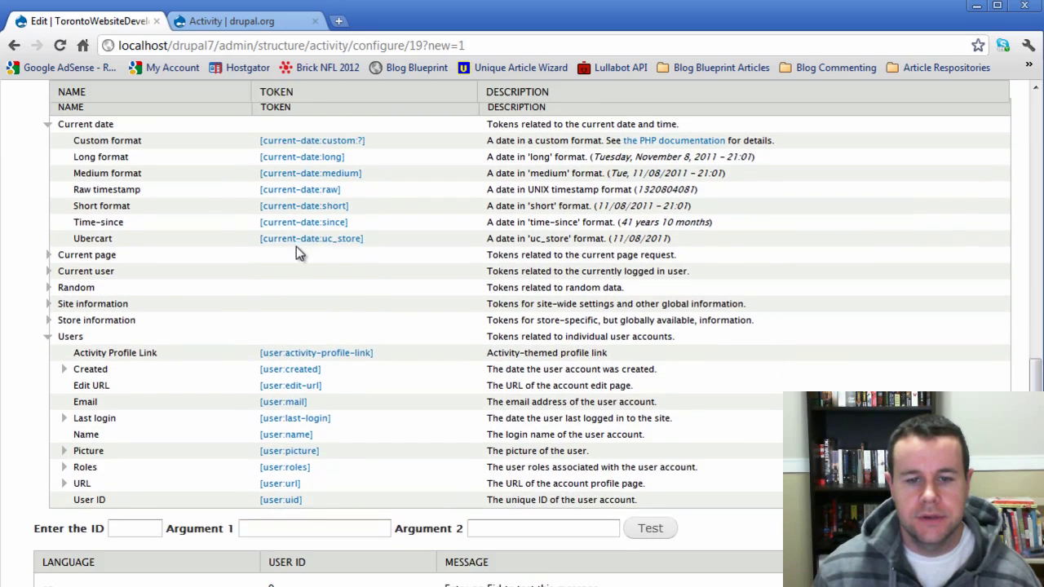
pyautogui.click(79, 541)
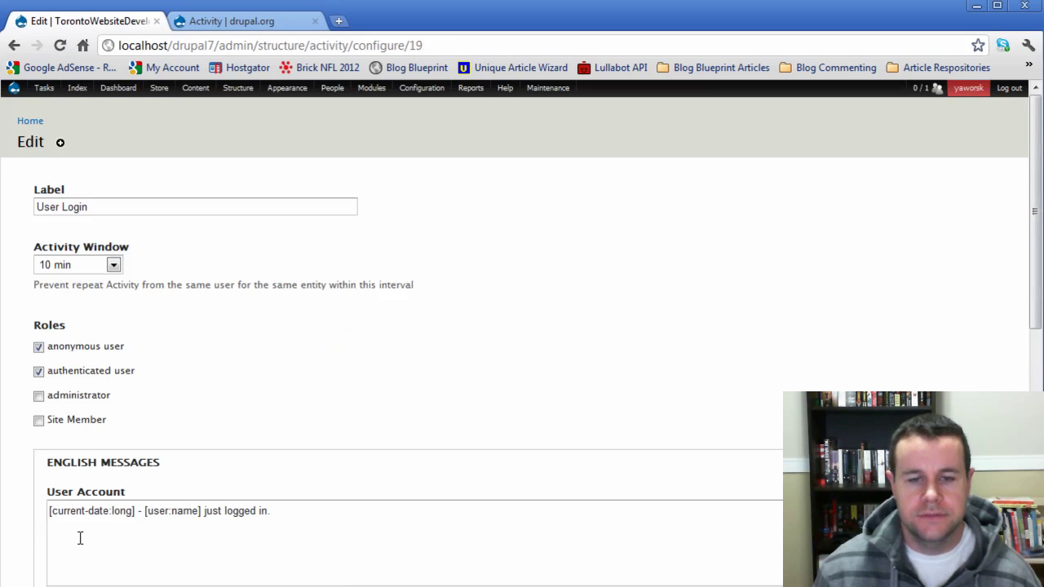
# - Return to the site home page
pyautogui.scroll(-5, 193, 419)
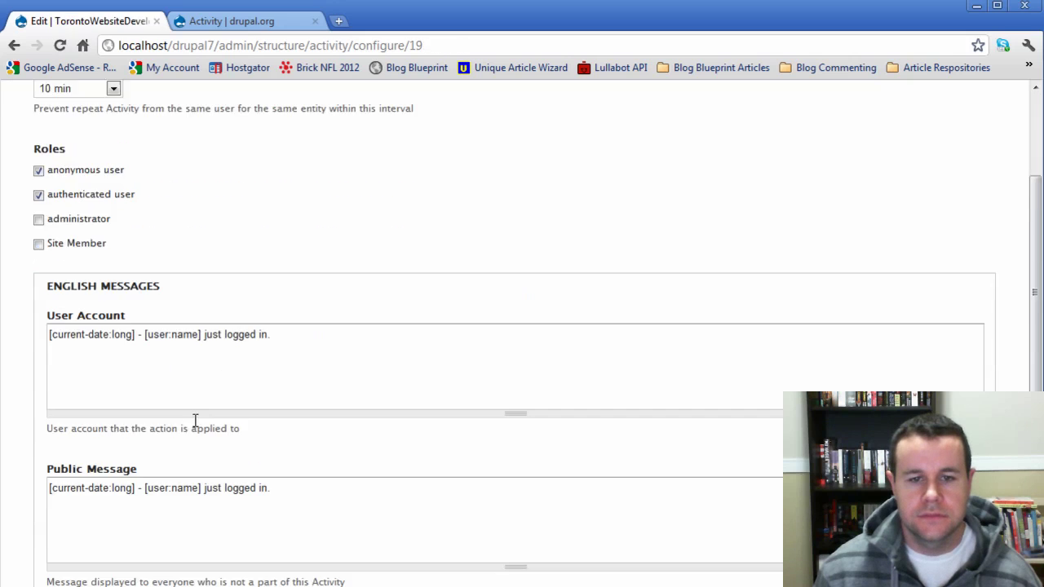
pyautogui.scroll(-1, 193, 423)
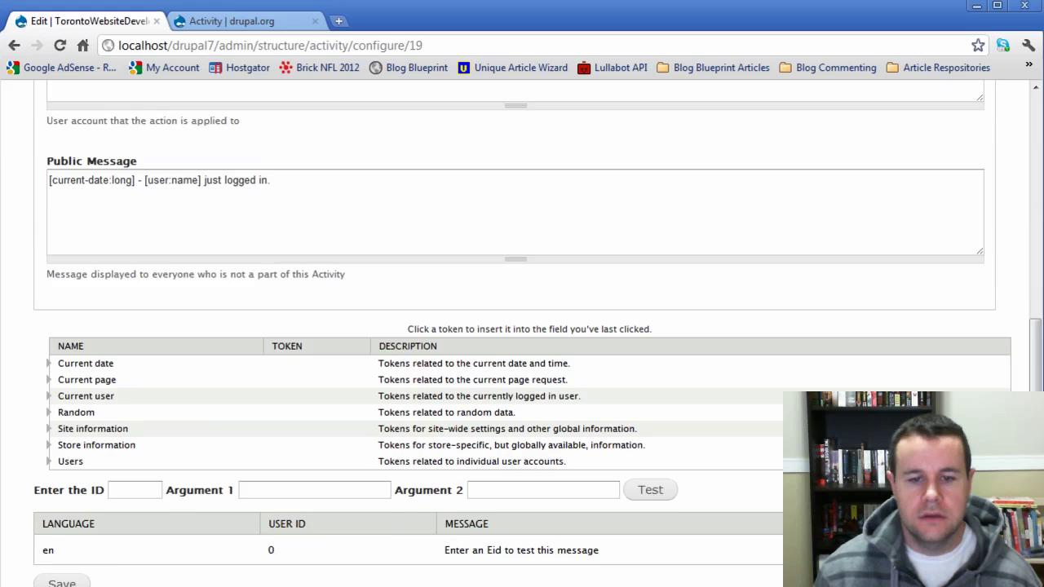
pyautogui.scroll(6, 867, 283)
pyautogui.click(25, 120)
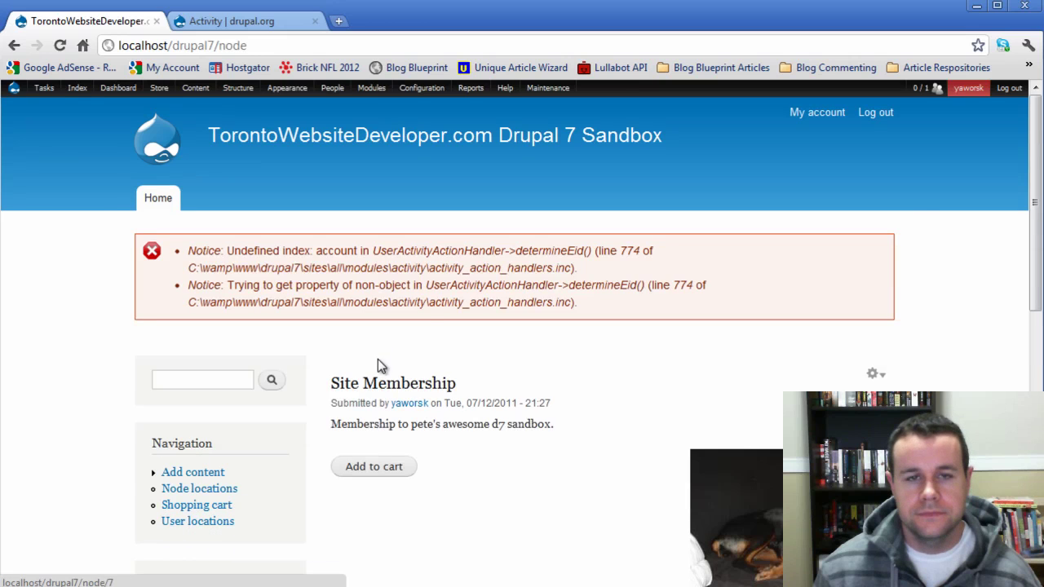
# - Read the determineEid() notices on the home page, marking line number 774
pyautogui.moveTo(580, 301); pyautogui.dragTo(191, 259)
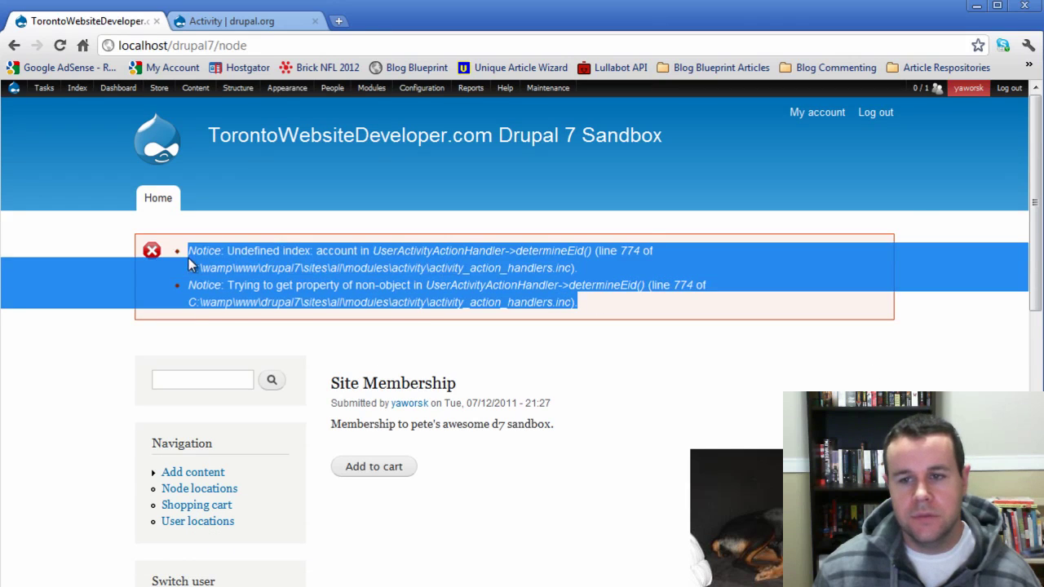
pyautogui.click(197, 258)
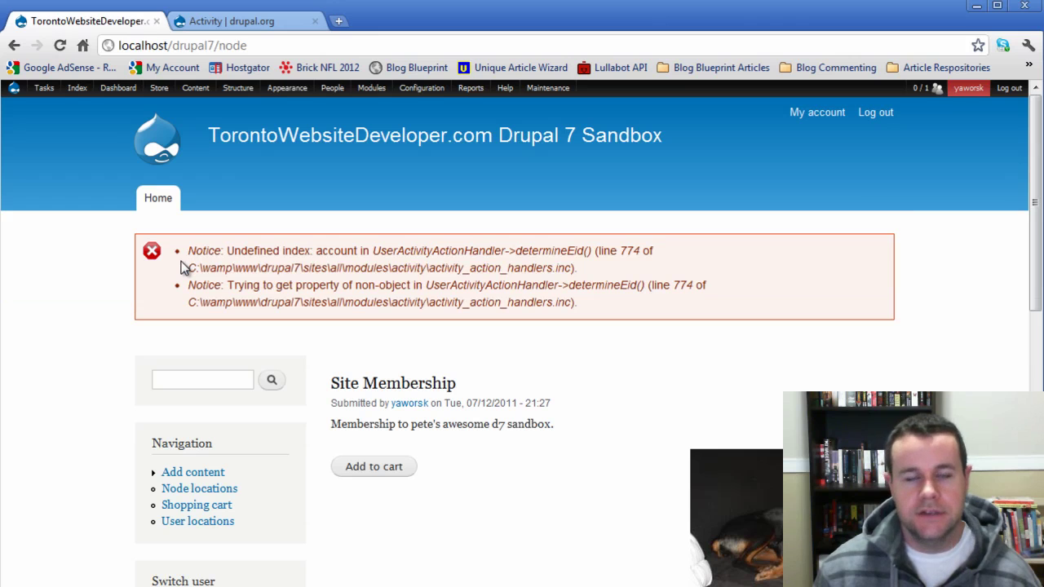
pyautogui.doubleClick(635, 249)
# - From the Activity project's open issues, open the user handler typo patch user_handler_typo-1199578-1.patch
pyautogui.click(205, 21)
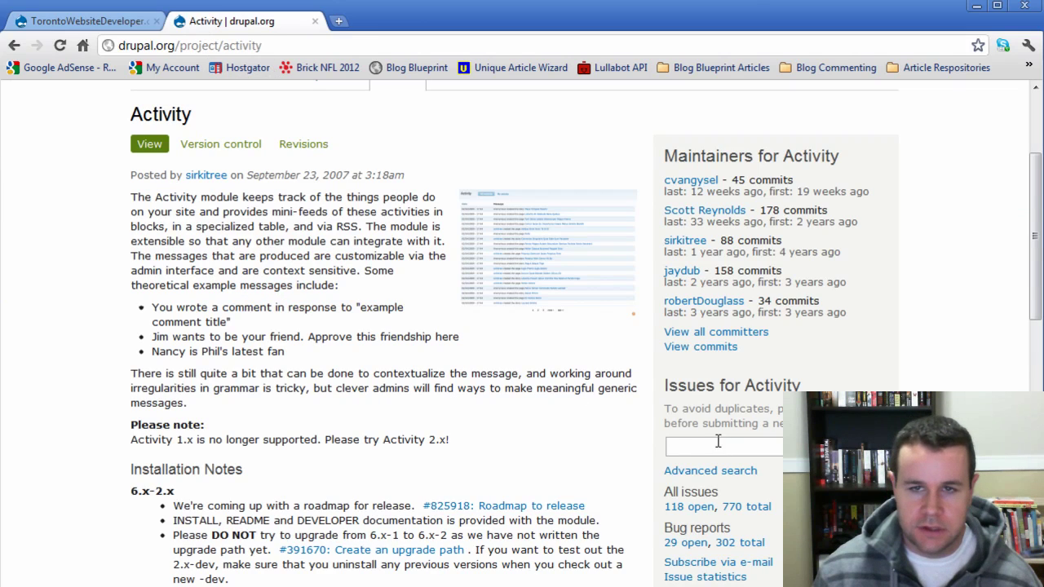
pyautogui.click(697, 511)
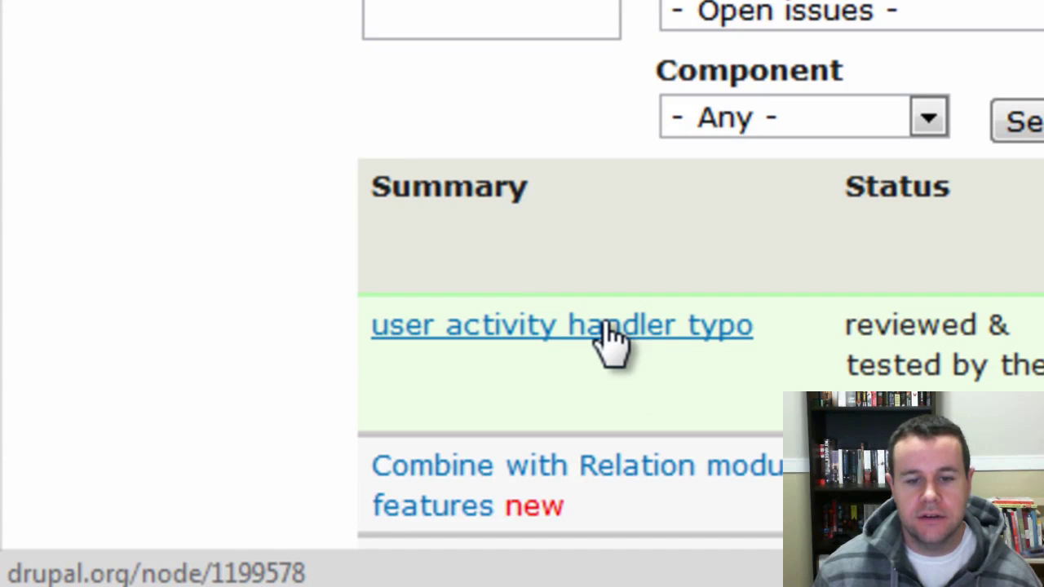
pyautogui.click(611, 339)
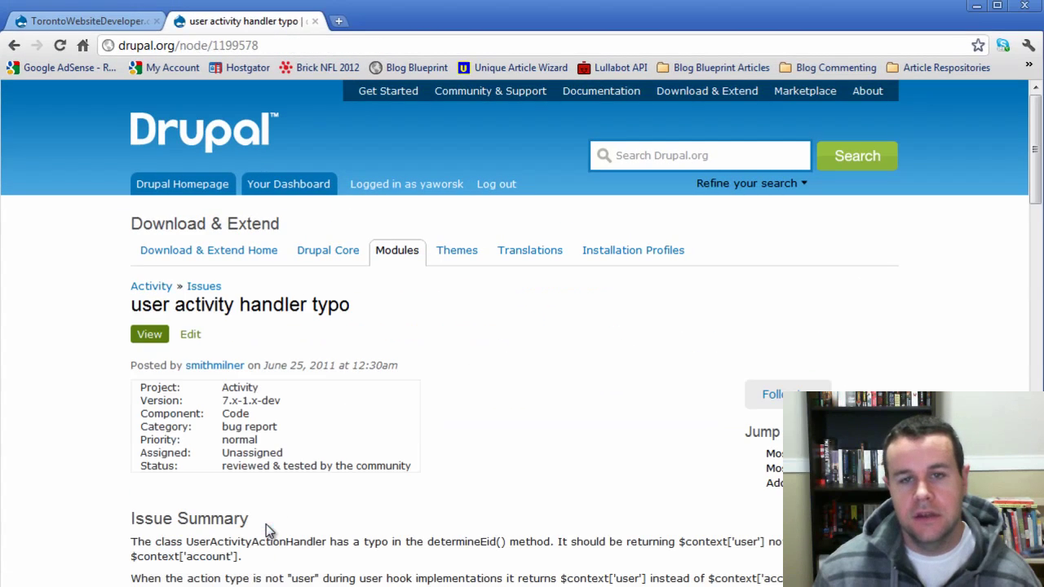
pyautogui.scroll(-5, 632, 466)
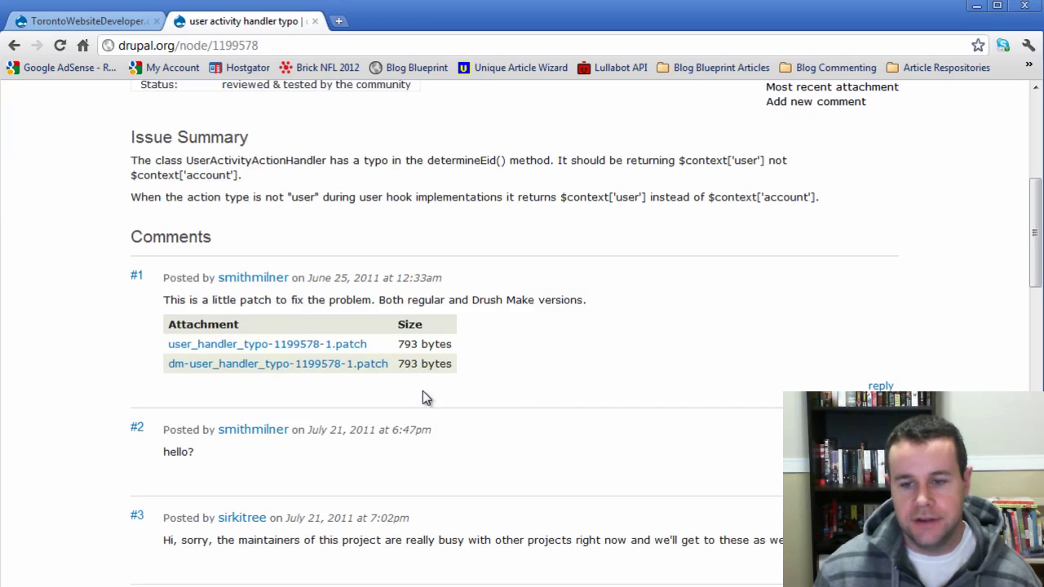
pyautogui.click(274, 345)
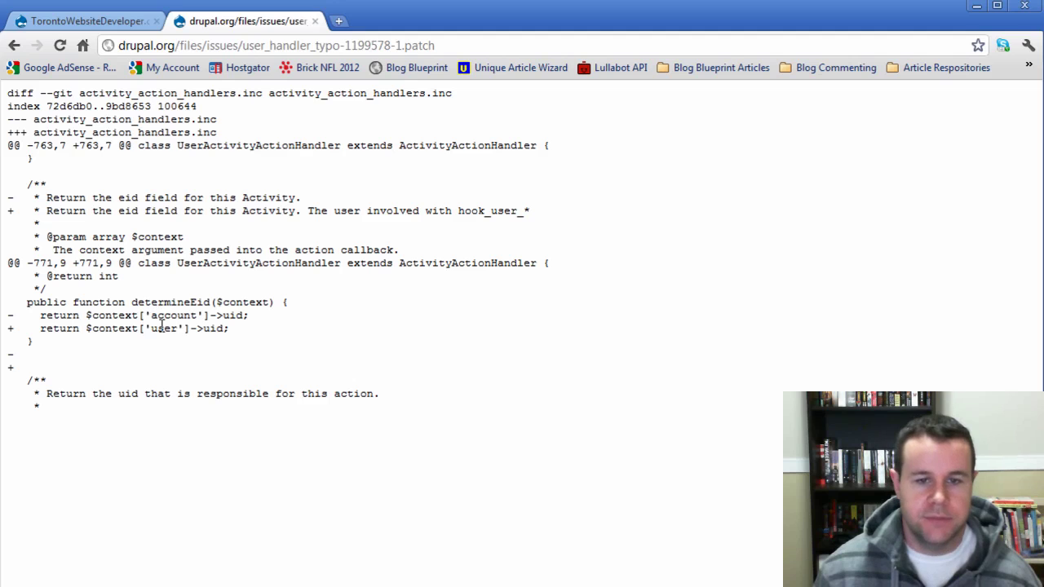
# - Compare the removed 'account' key with the replacement 'user' key in determineEid
pyautogui.doubleClick(161, 327)
pyautogui.doubleClick(167, 316)
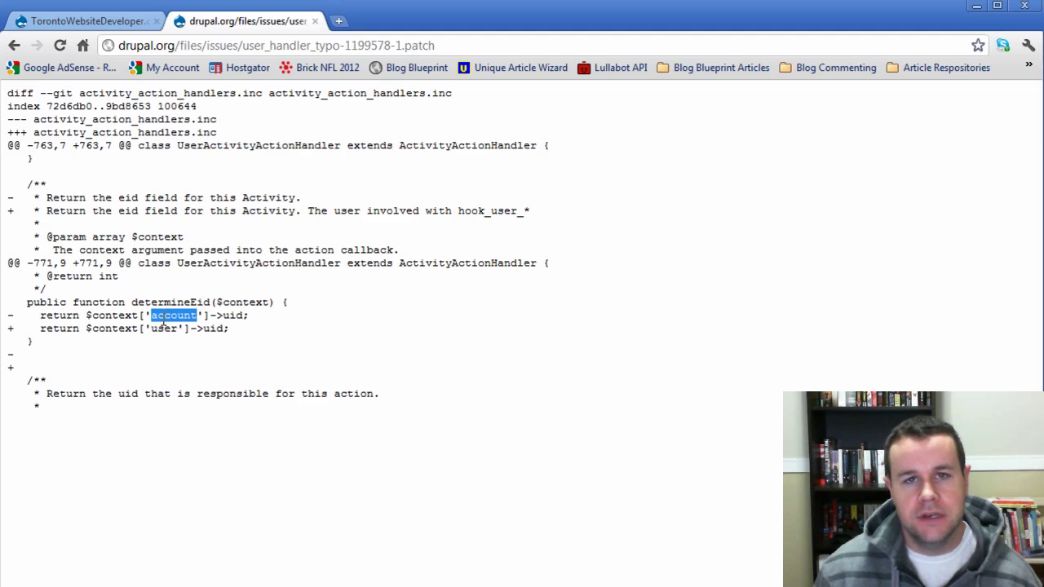
pyautogui.doubleClick(152, 328)
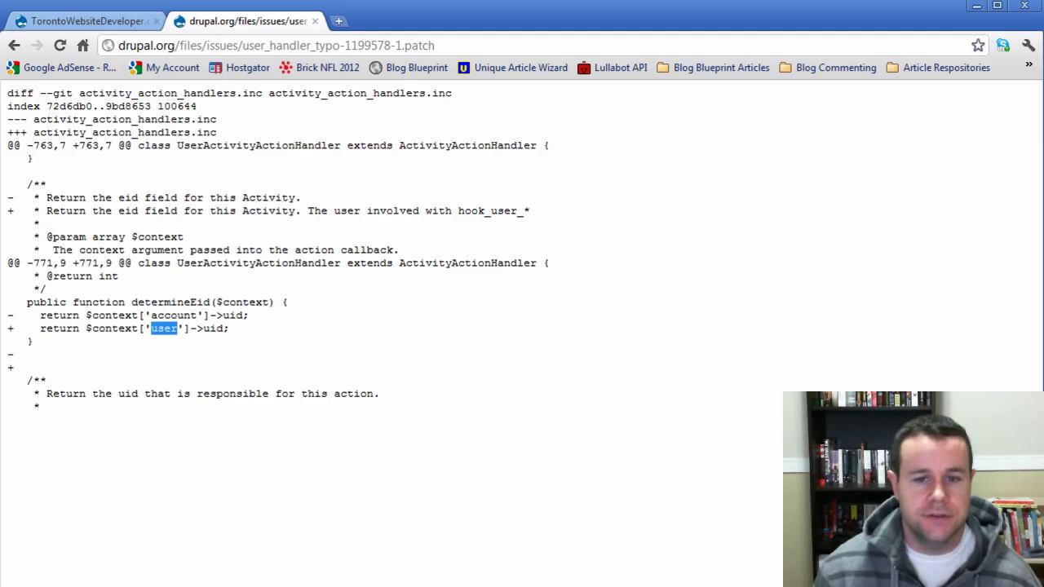
# - Match the file name in the Drupal error to activity_action_handlers.inc open in Notepad++
pyautogui.hotkey('alt', 'Tab')
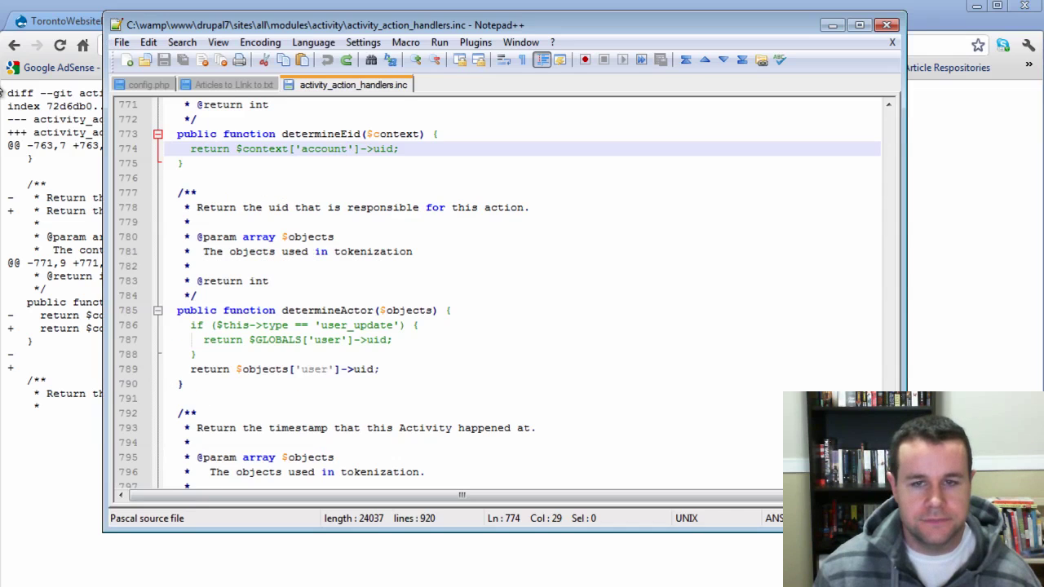
pyautogui.click(58, 29)
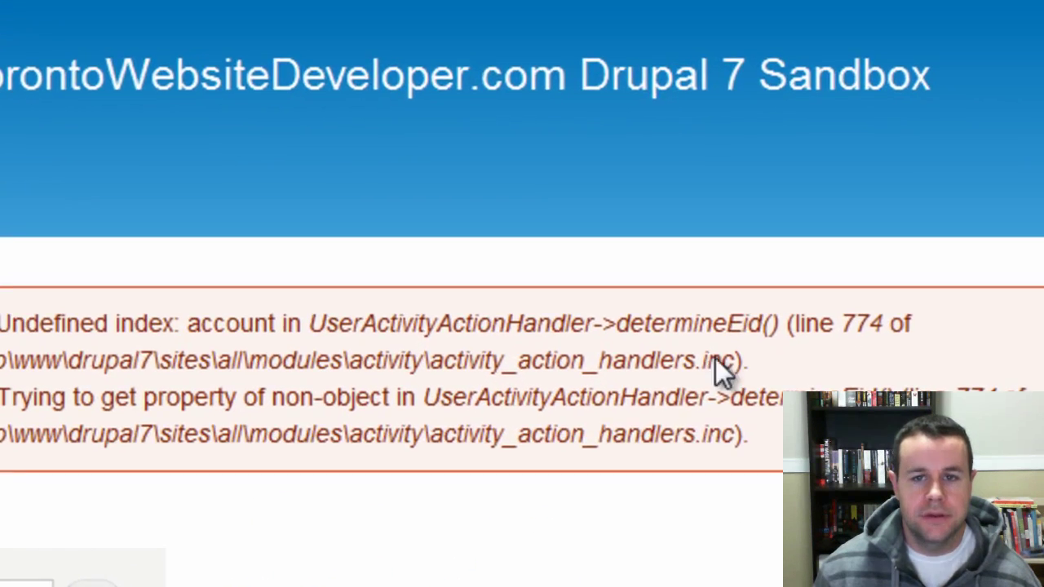
pyautogui.moveTo(429, 363); pyautogui.dragTo(698, 371)
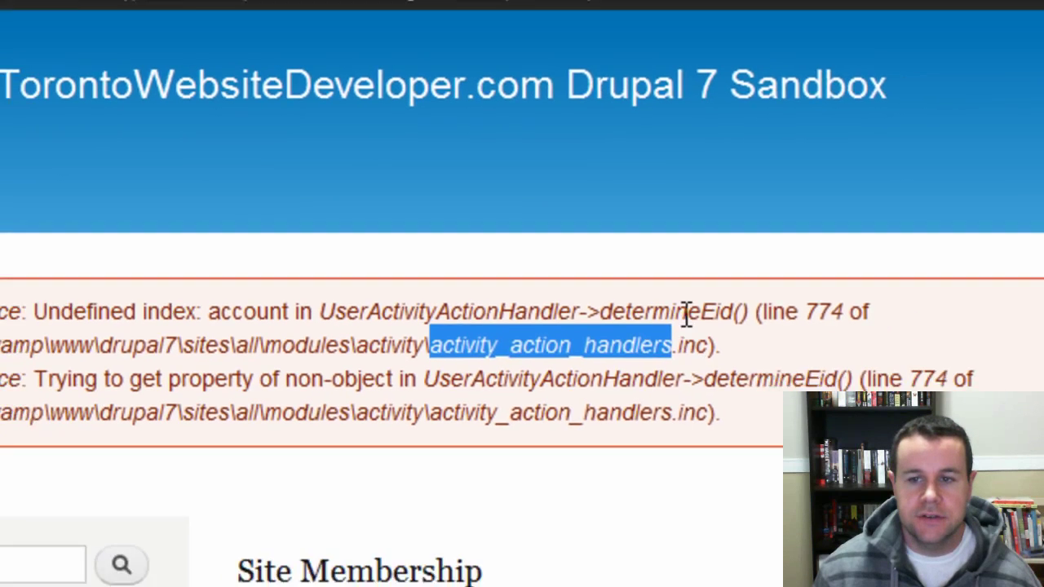
pyautogui.hotkey('alt', 'Tab')
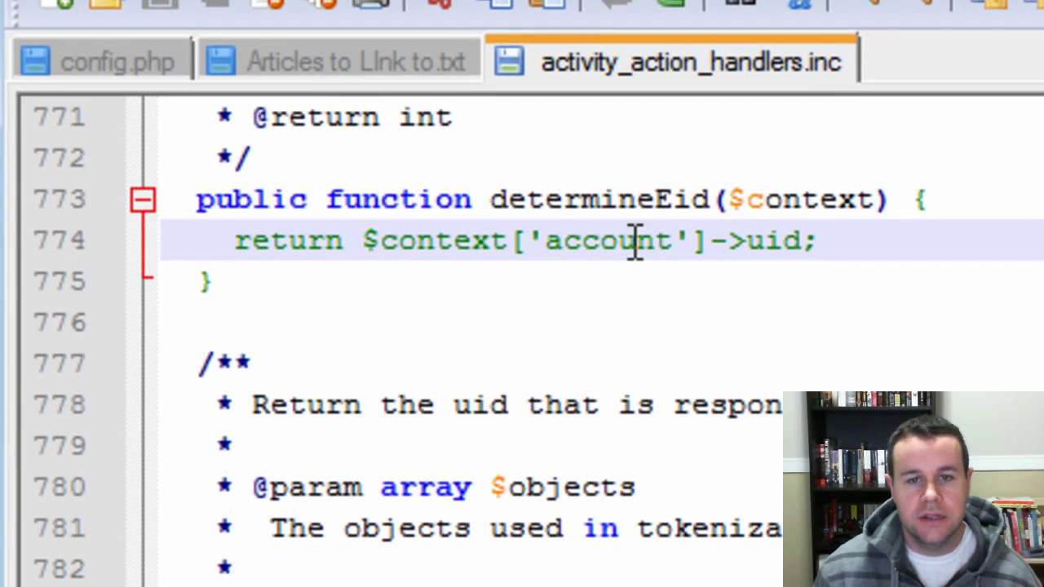
# - Replace 'account' with 'user' on line 774, save the file, and log out of the site
pyautogui.doubleClick(635, 242)
pyautogui.write('user')
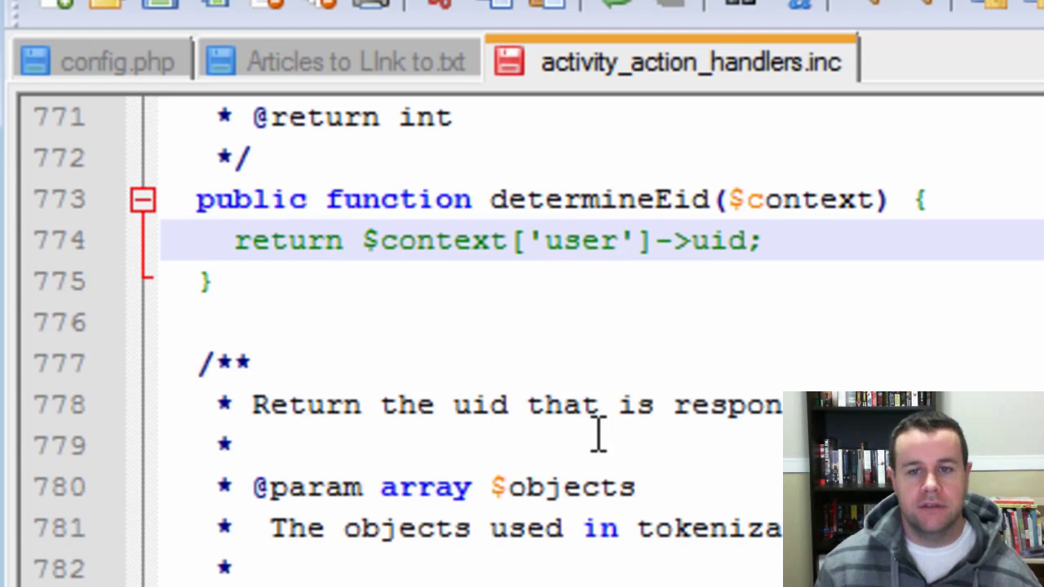
pyautogui.hotkey('ctrl', 's')
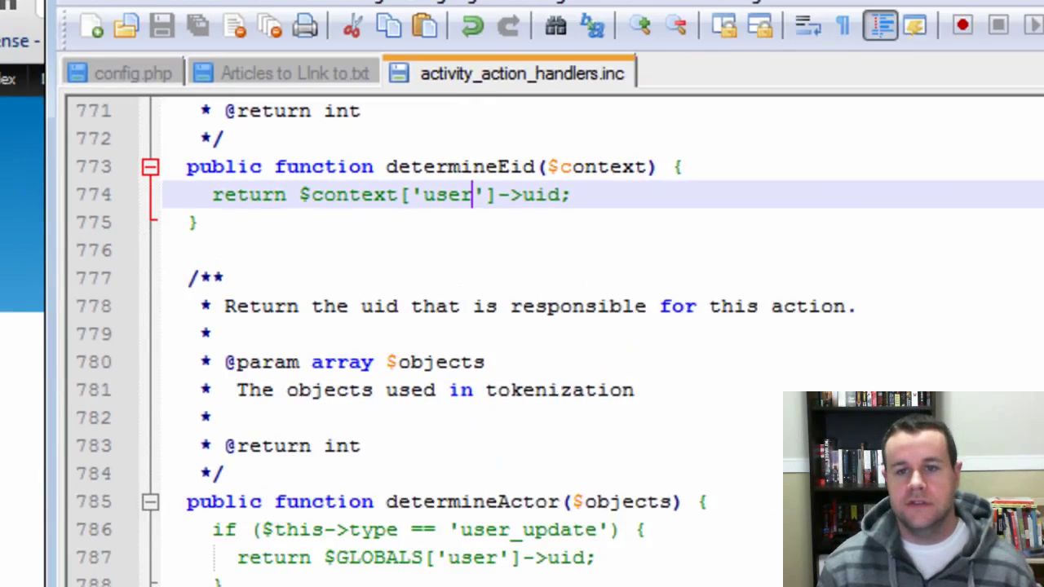
pyautogui.hotkey('alt', 'Tab')
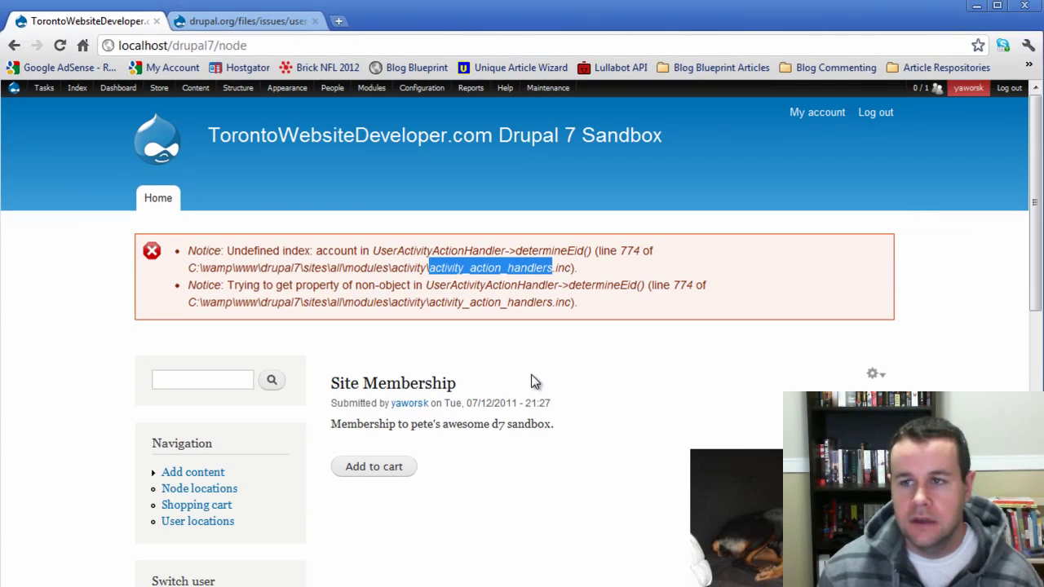
pyautogui.click(531, 375)
# - Log out and back in, then open Structure > Views
pyautogui.click(875, 113)
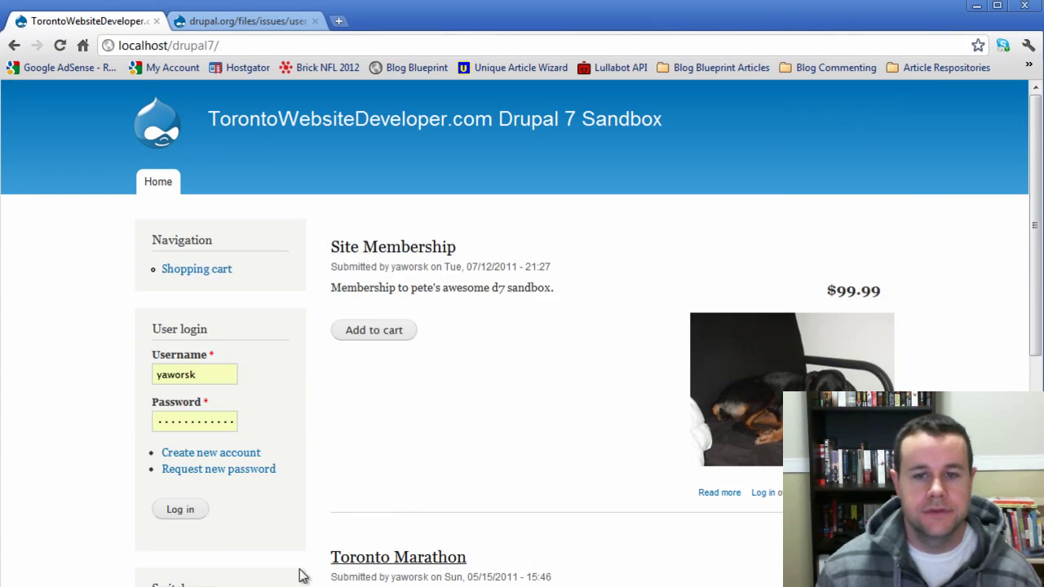
pyautogui.click(181, 509)
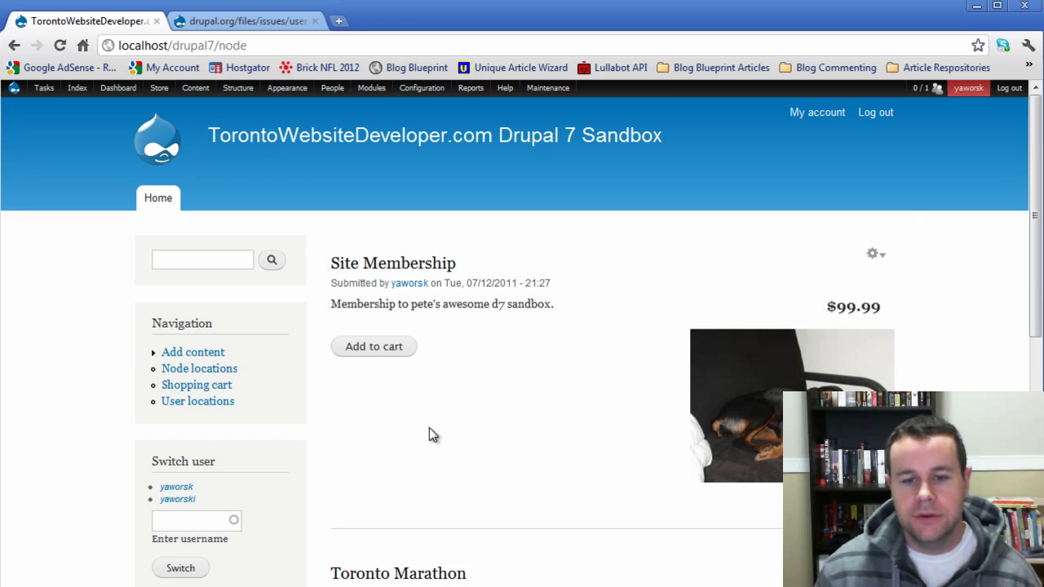
pyautogui.moveTo(237, 87)
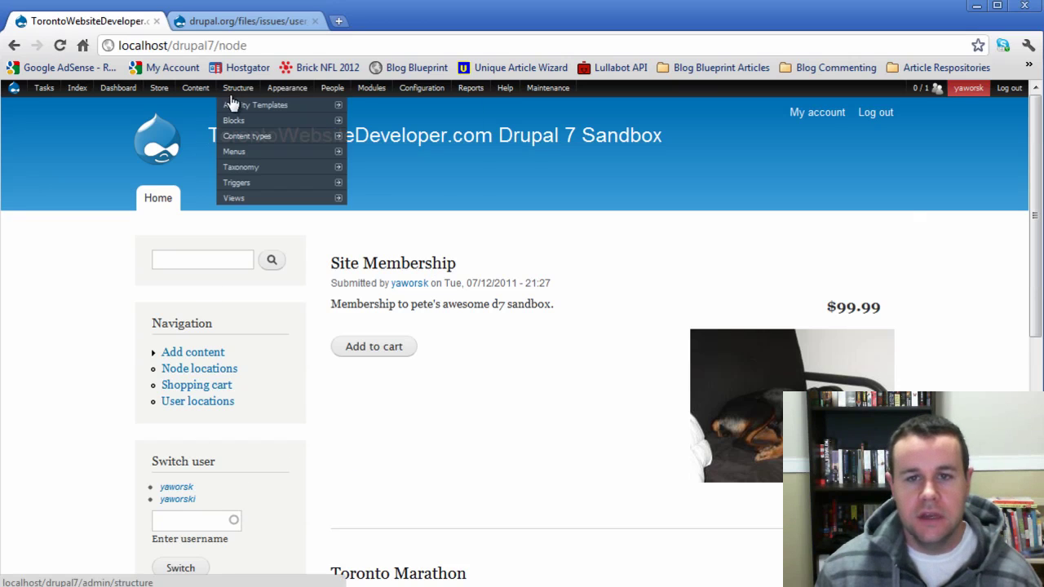
pyautogui.moveTo(232, 199)
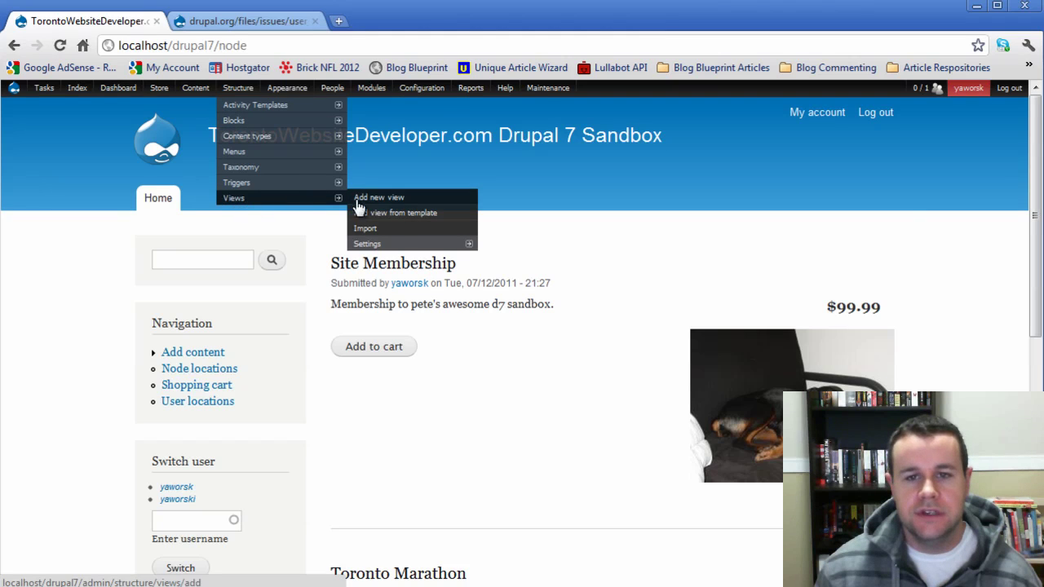
pyautogui.click(232, 200)
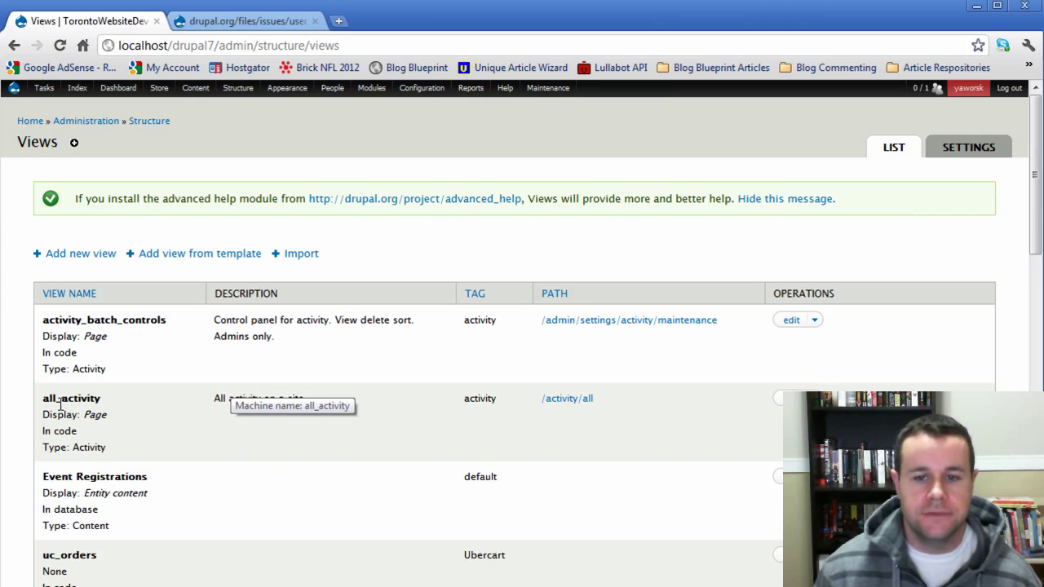
# - Open the /activity/all page to confirm the 'just logged in' entry was recorded
pyautogui.moveTo(53, 401); pyautogui.dragTo(102, 410)
pyautogui.click(135, 395)
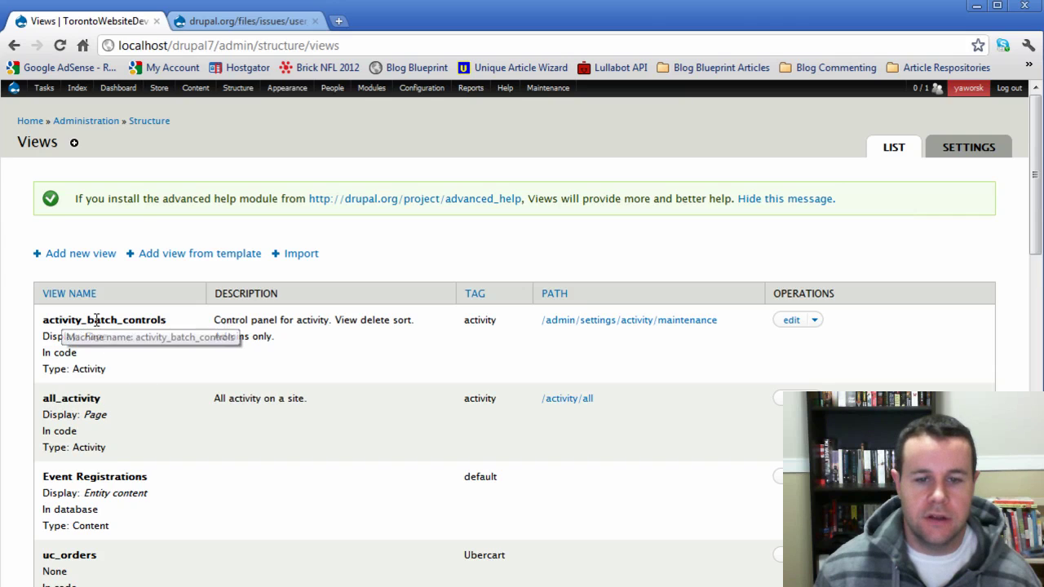
pyautogui.click(570, 403)
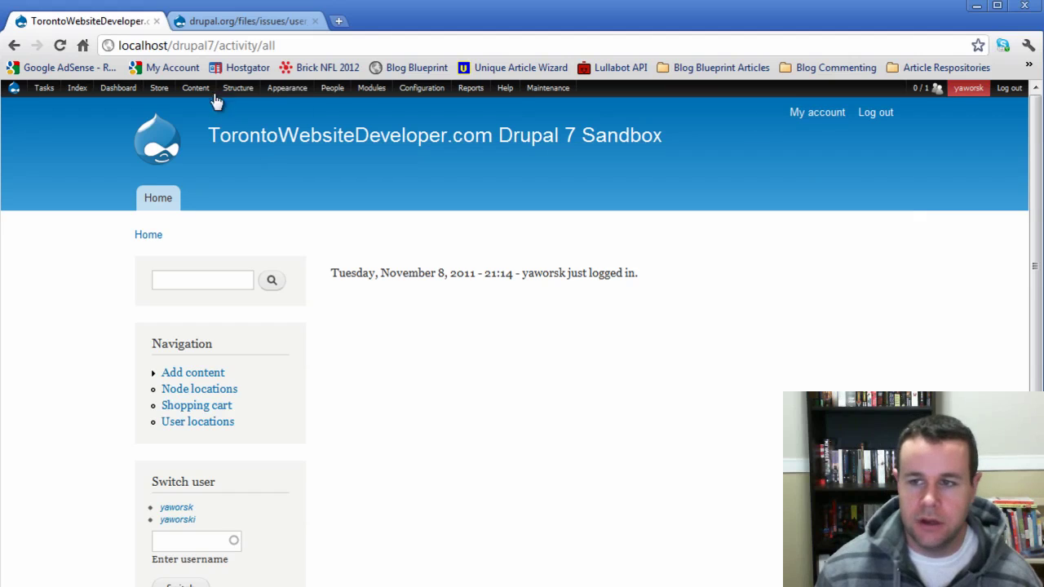
# - Go to Structure > Activity Templates > Create in the admin toolbar
pyautogui.moveTo(233, 89)
pyautogui.moveTo(242, 124)
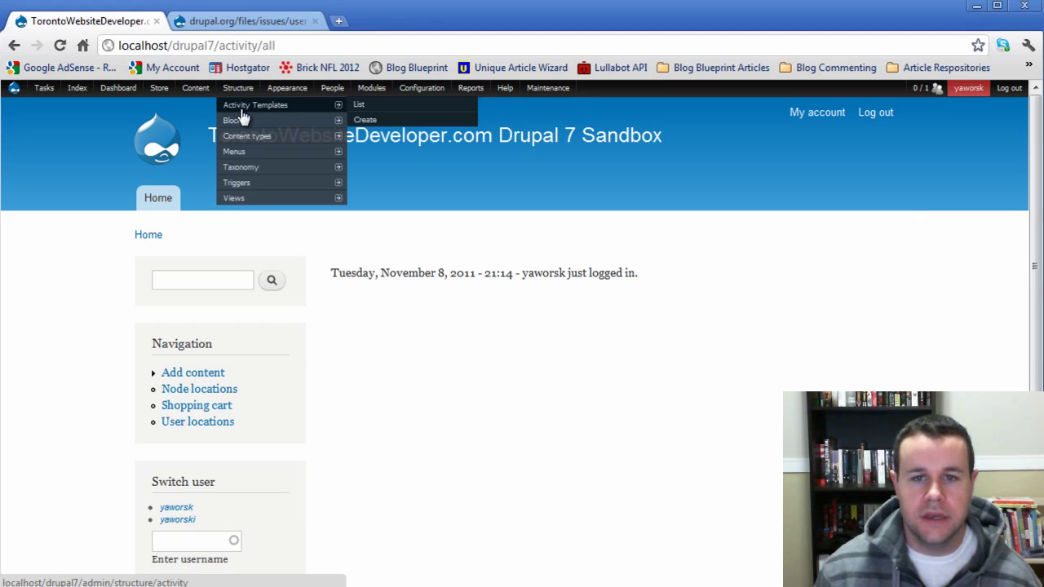
pyautogui.moveTo(326, 106)
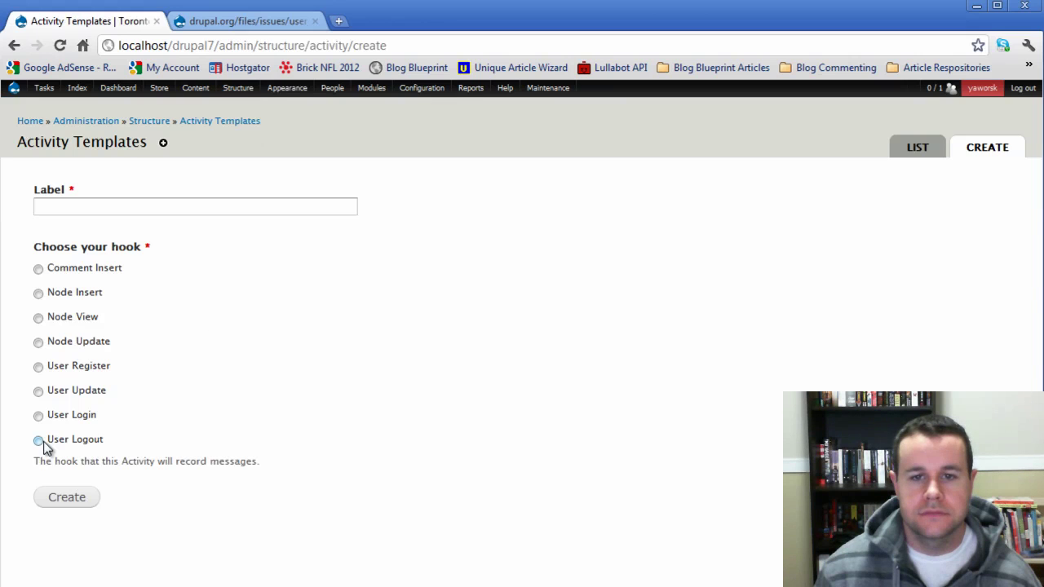
# - Create a 'User Logged Out' activity template on the User Logout hook
pyautogui.click(38, 440)
pyautogui.click(74, 214)
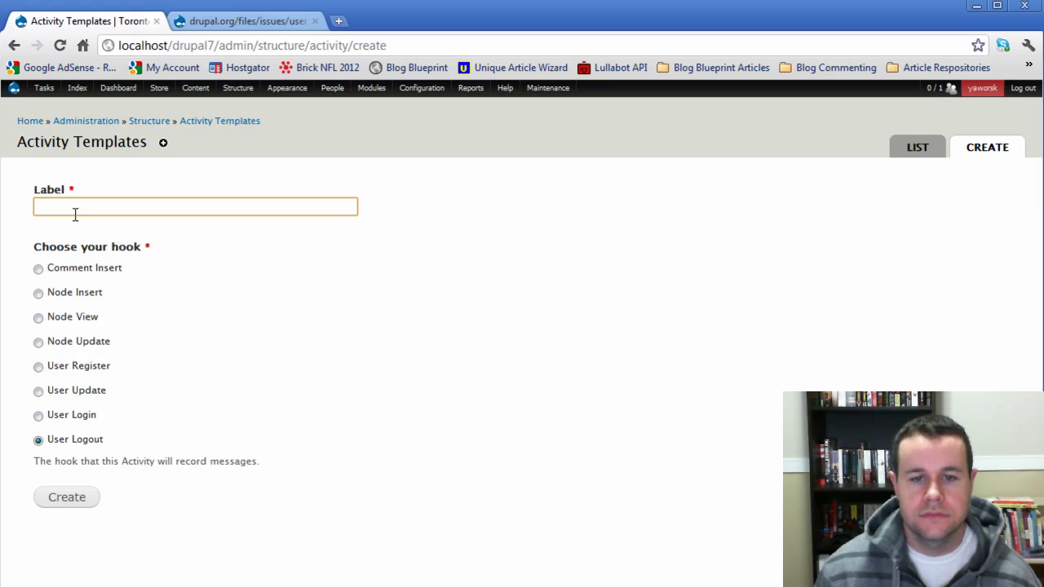
pyautogui.write('User Log')
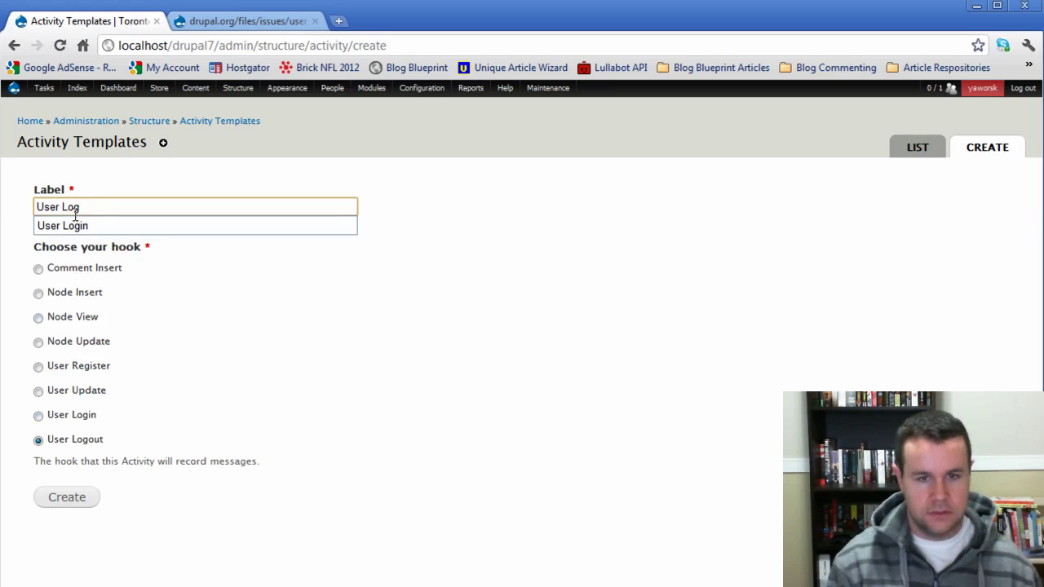
pyautogui.write('ged Out')
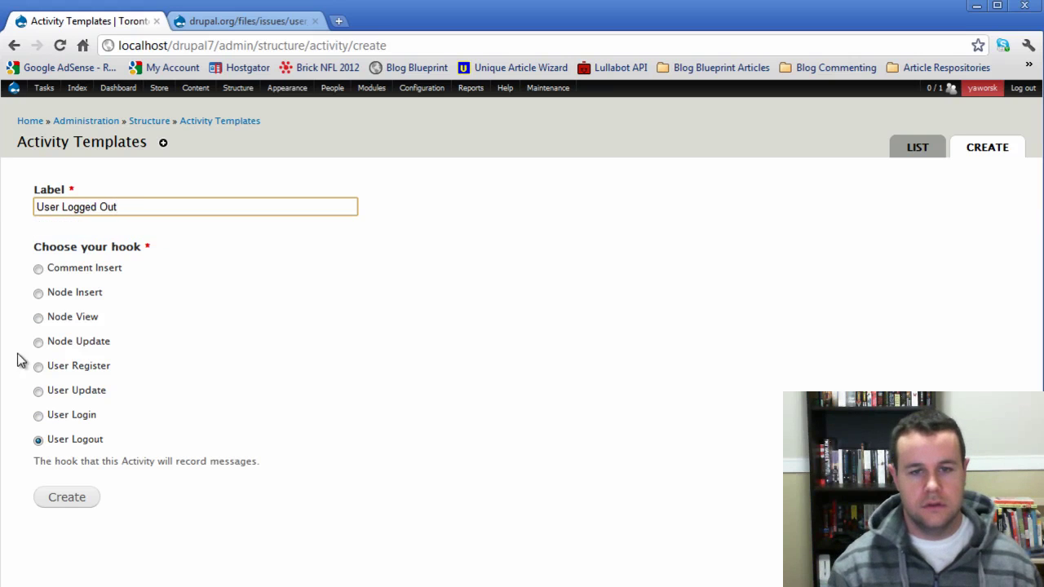
pyautogui.click(68, 501)
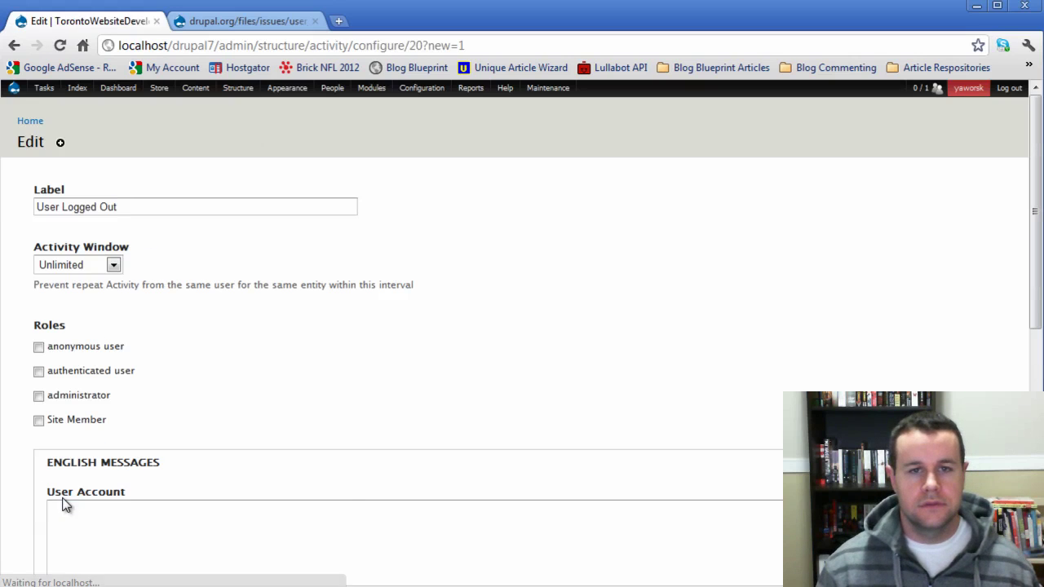
# - Record the activity for authenticated users with a 10 min activity window
pyautogui.click(38, 371)
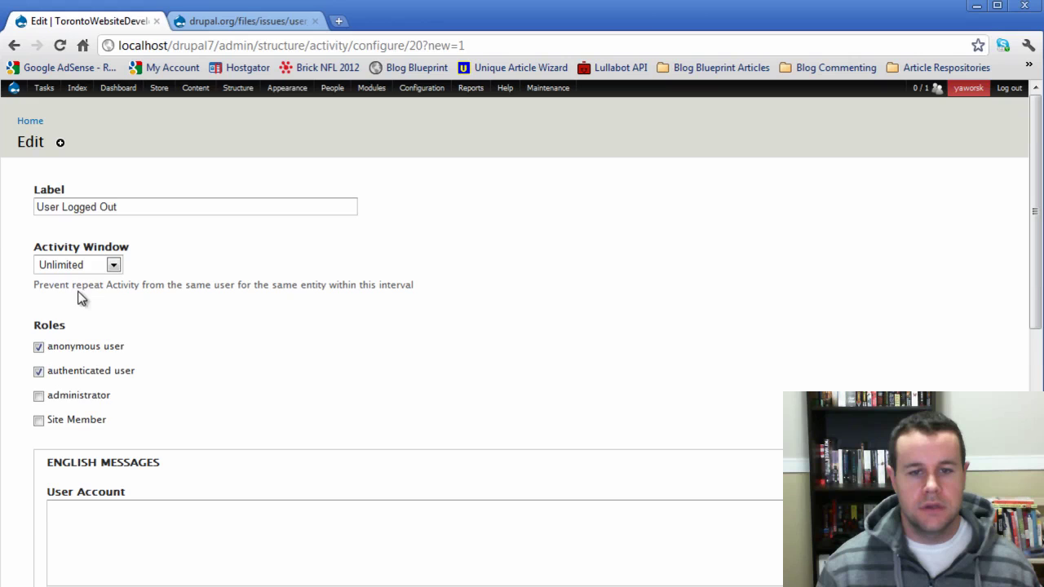
pyautogui.click(93, 267)
pyautogui.click(81, 312)
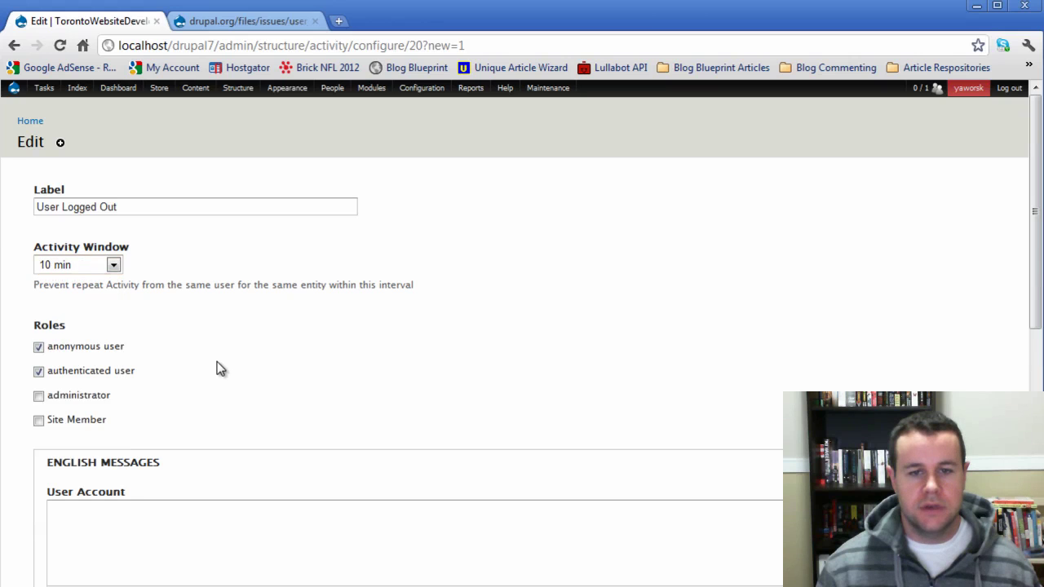
# - Insert the [current-date:long] token into the User Account message
pyautogui.scroll(-5, 209, 424)
pyautogui.scroll(-1, 204, 438)
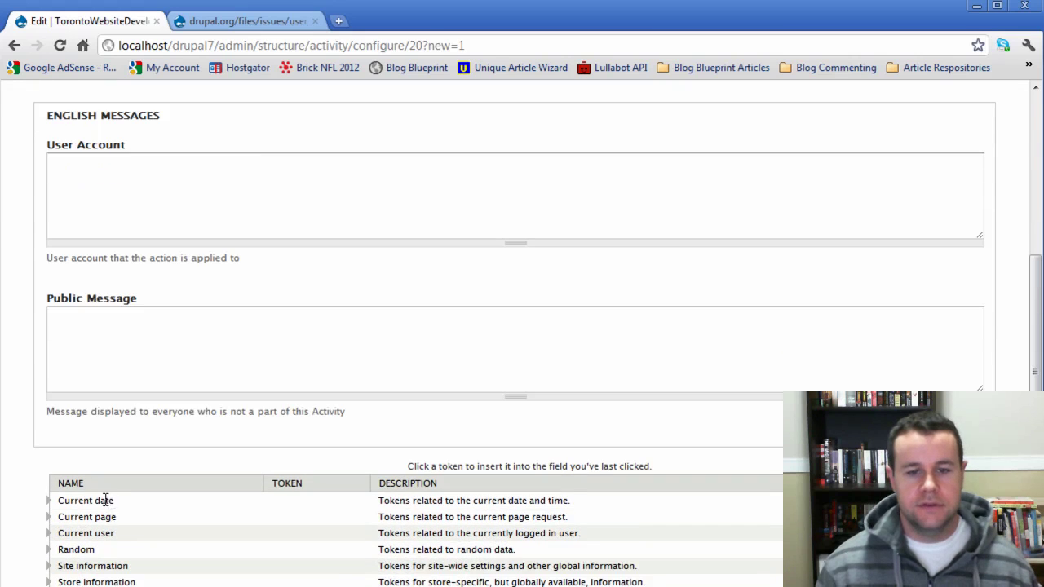
pyautogui.click(49, 500)
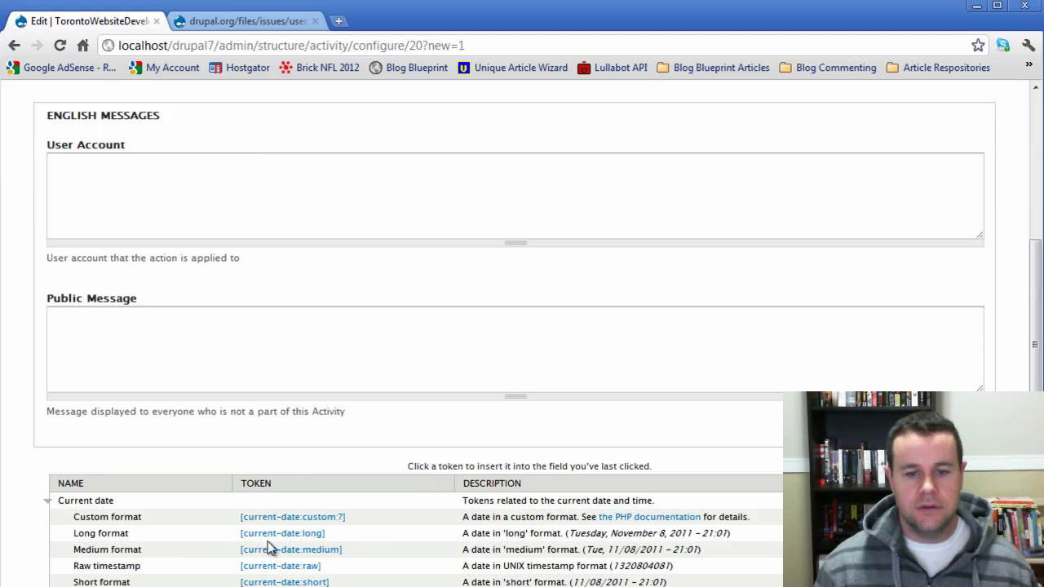
pyautogui.click(159, 207)
pyautogui.click(303, 532)
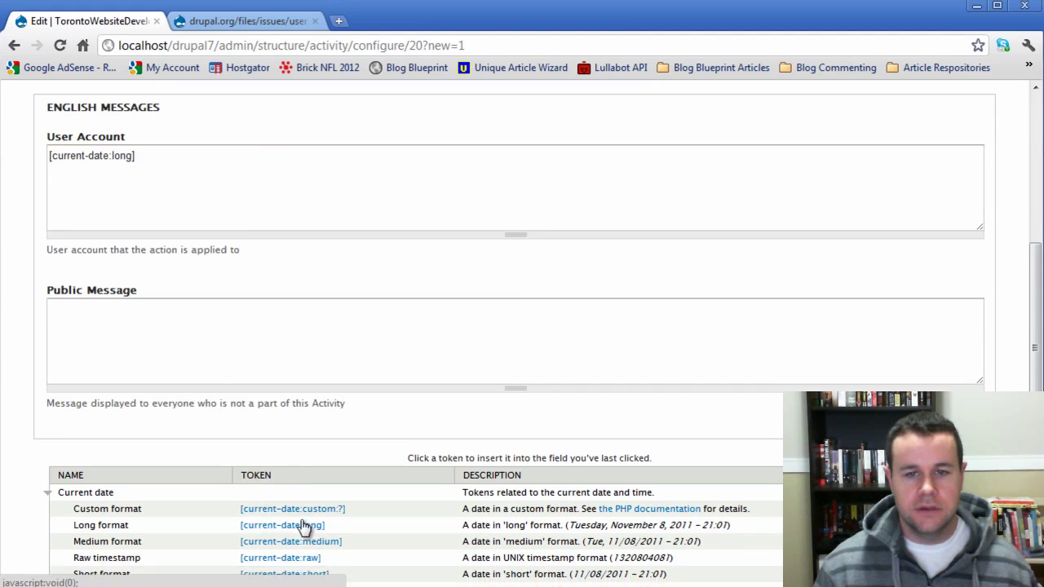
pyautogui.scroll(-2, 302, 522)
pyautogui.click(217, 101)
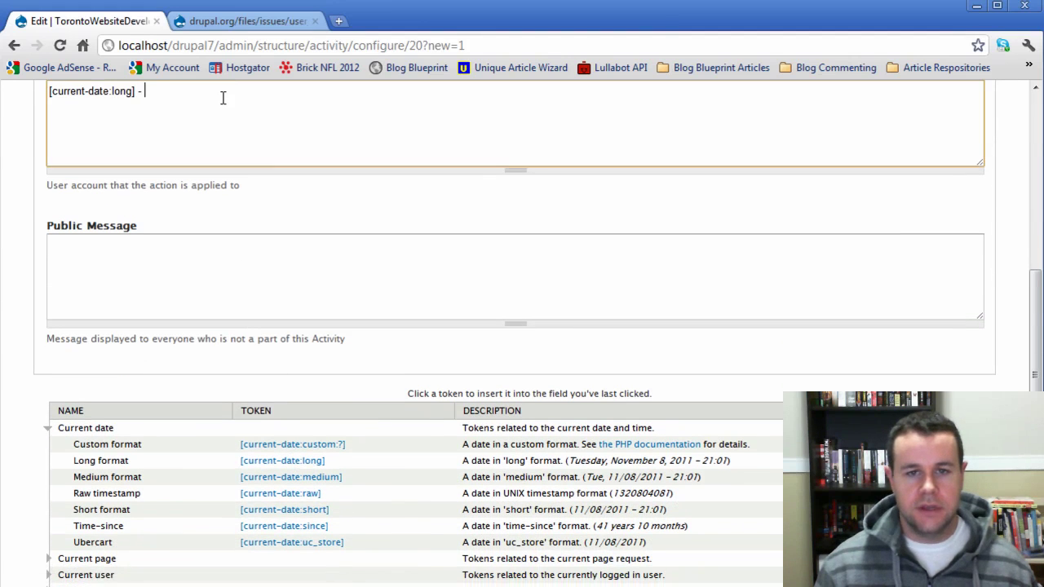
pyautogui.scroll(-3, 131, 498)
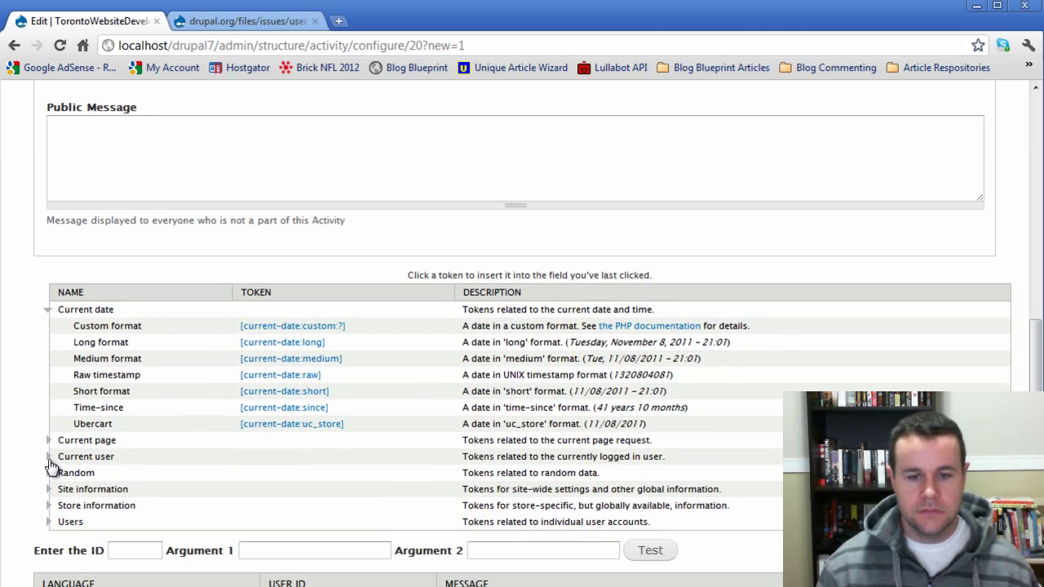
# - Add the [user:name] token and 'just logged out.' to the User Account message
pyautogui.click(49, 461)
pyautogui.click(50, 461)
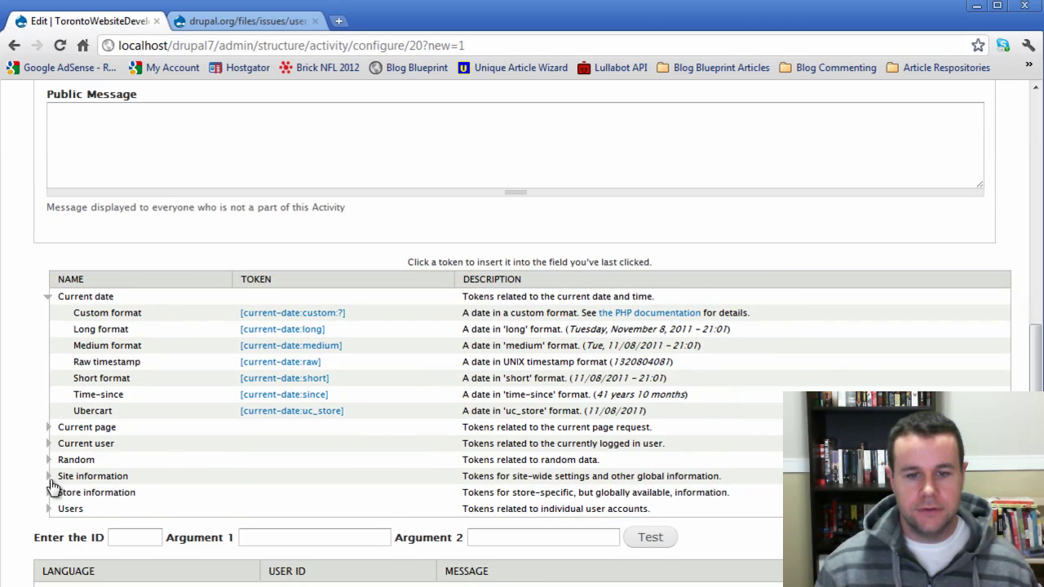
pyautogui.scroll(-1, 51, 489)
pyautogui.click(49, 499)
pyautogui.scroll(-1, 227, 508)
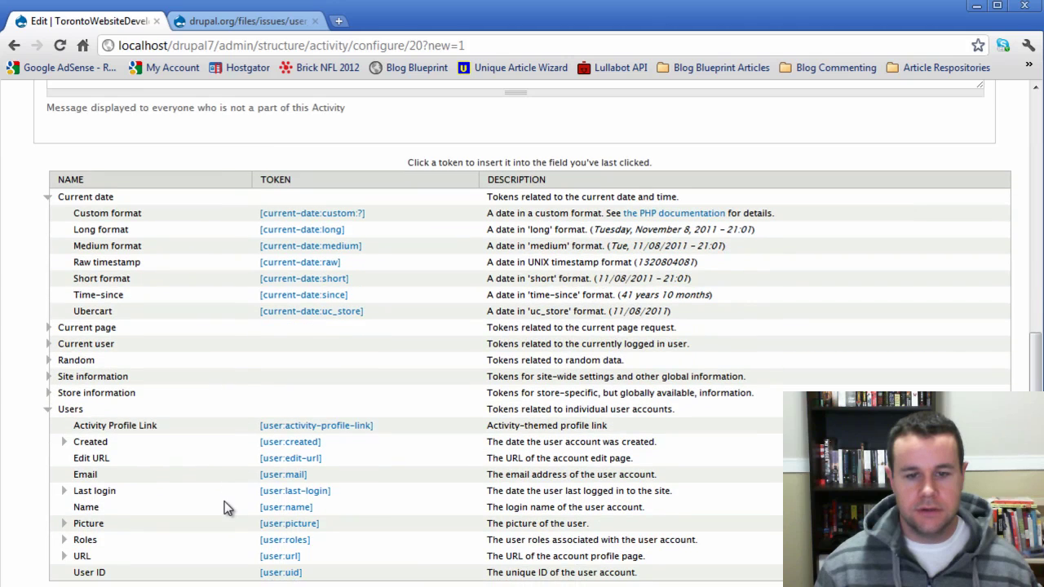
pyautogui.click(289, 507)
pyautogui.scroll(4, 285, 466)
pyautogui.click(234, 173)
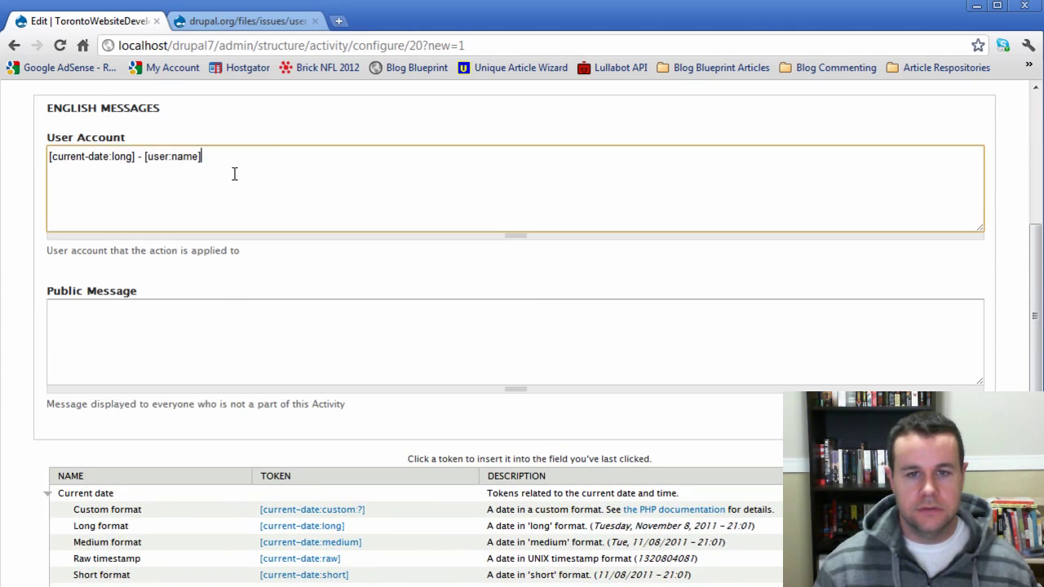
pyautogui.write('just logged out.')
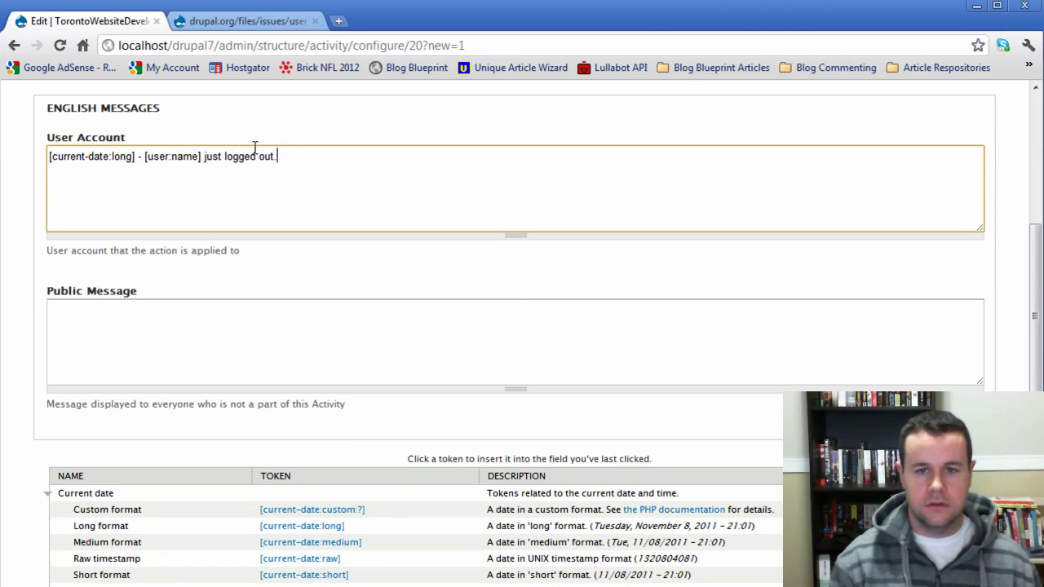
# - Copy the User Account message into Public Message and save the template
pyautogui.moveTo(277, 156); pyautogui.dragTo(37, 140)
pyautogui.hotkey('ctrl', 'c')
pyautogui.click(154, 323)
pyautogui.hotkey('ctrl', 'v')
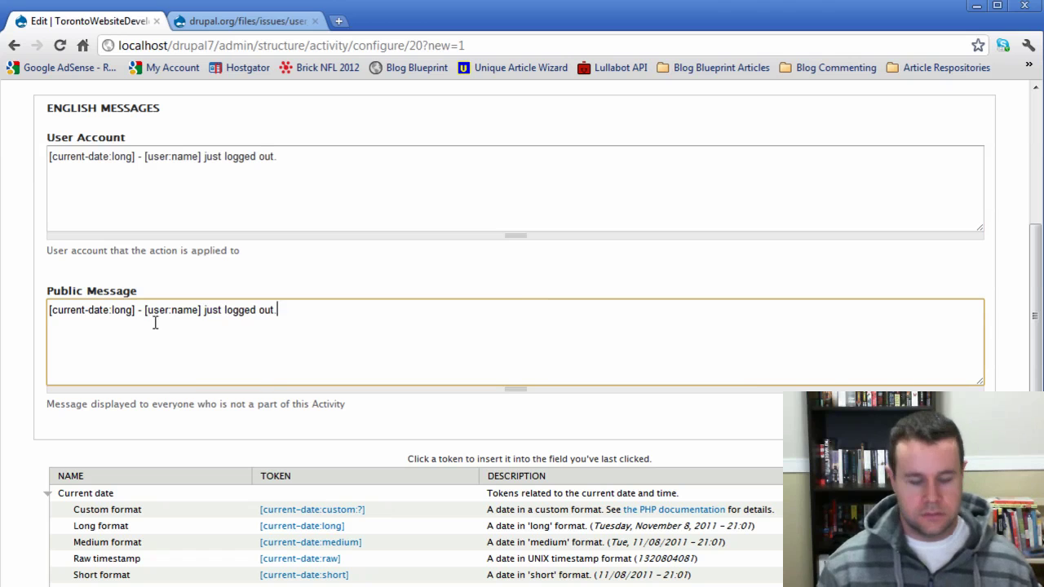
pyautogui.scroll(-6, 255, 454)
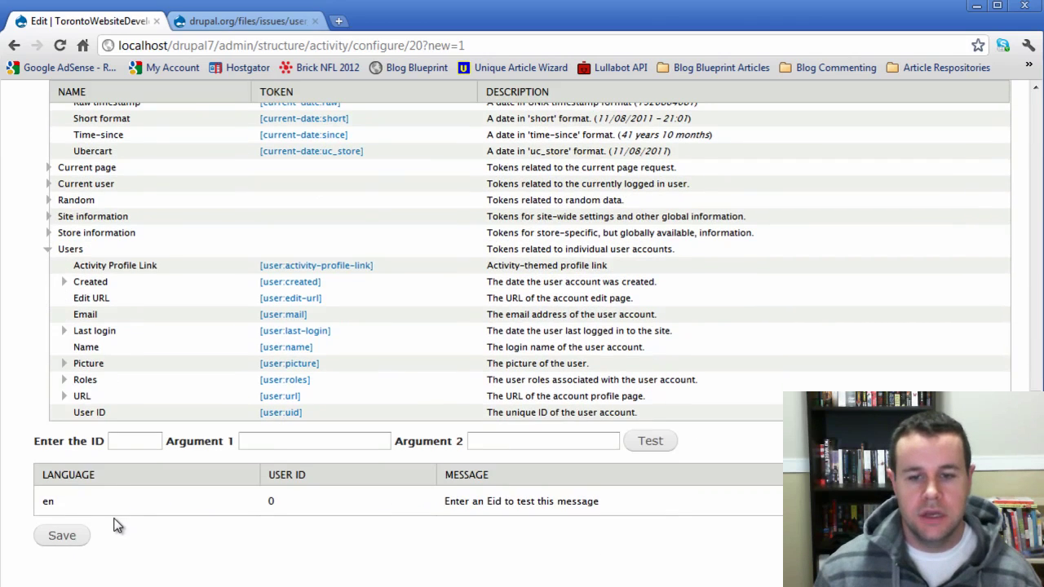
pyautogui.click(69, 536)
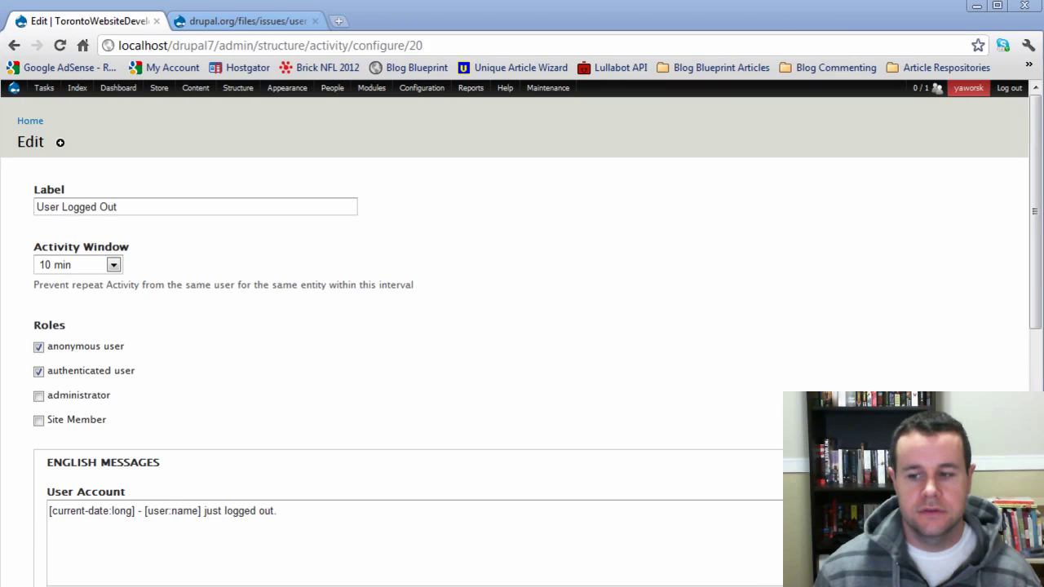
# - From Activity Templates, create a template labelled 'User Registration' for the User Register hook
pyautogui.moveTo(237, 88)
pyautogui.moveTo(232, 108)
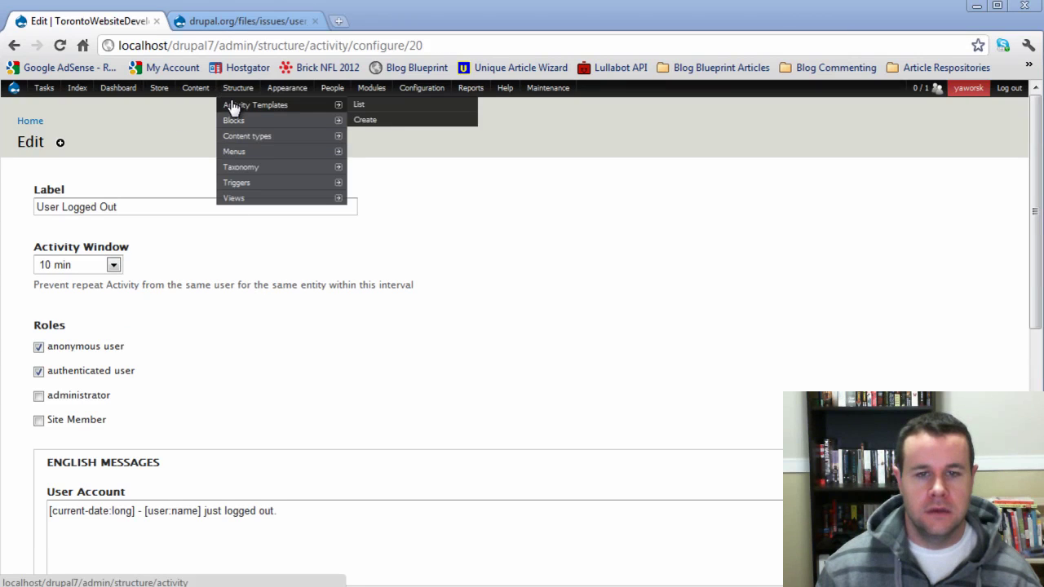
pyautogui.click(371, 120)
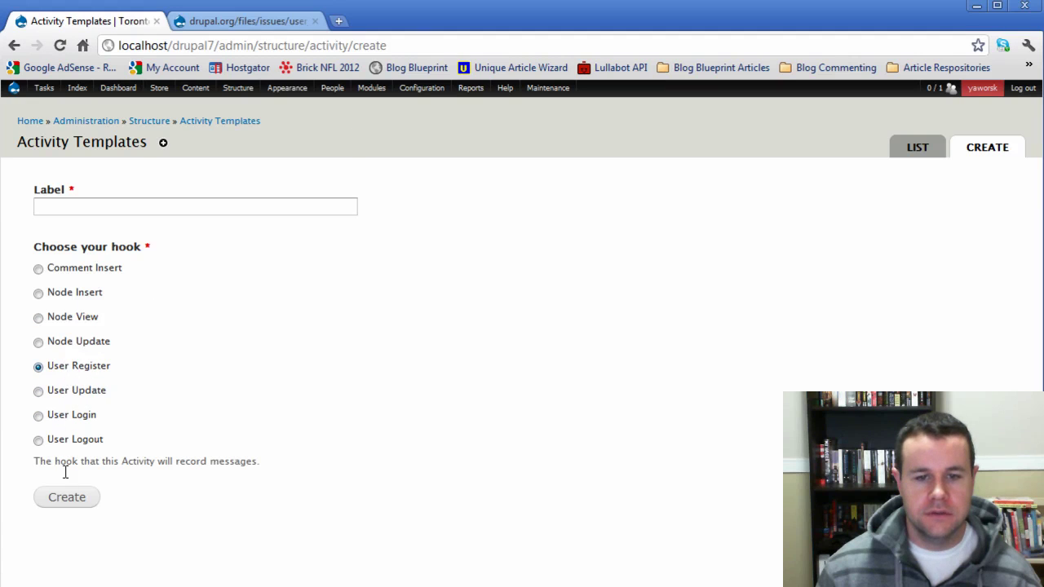
pyautogui.click(65, 205)
pyautogui.write('User Regis')
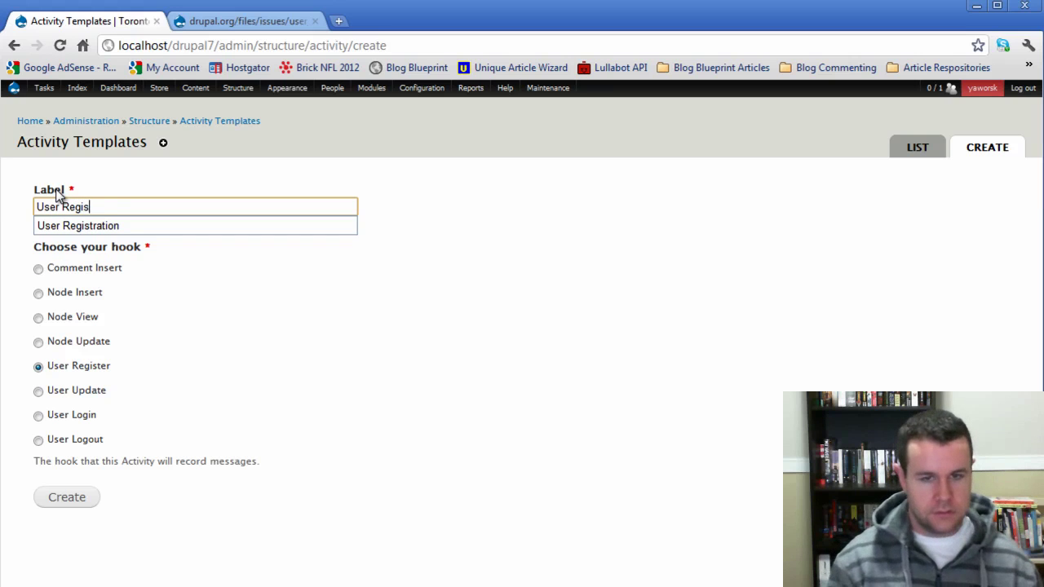
pyautogui.press('Down')
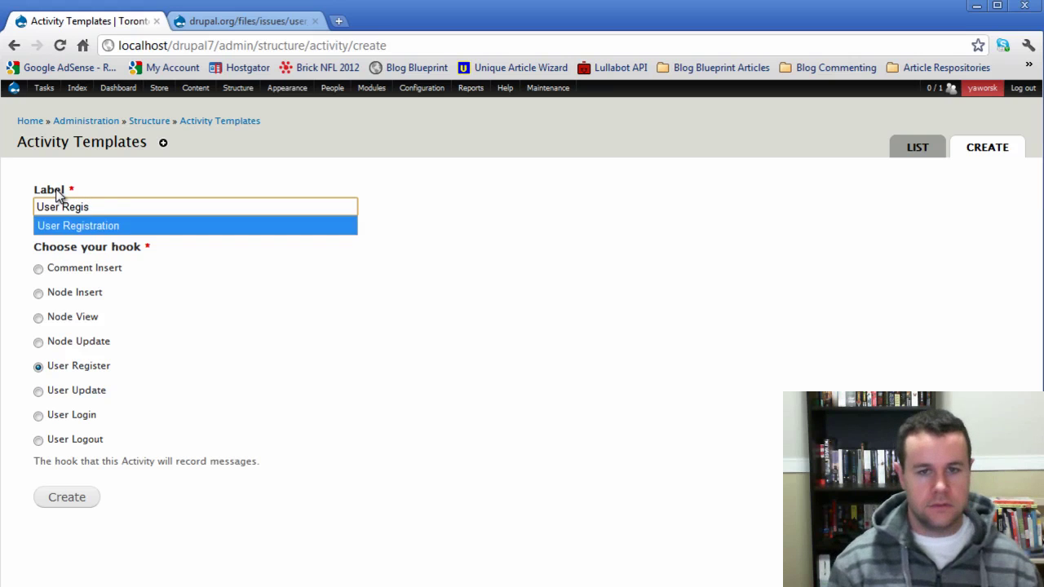
pyautogui.press('Return')
pyautogui.click(67, 497)
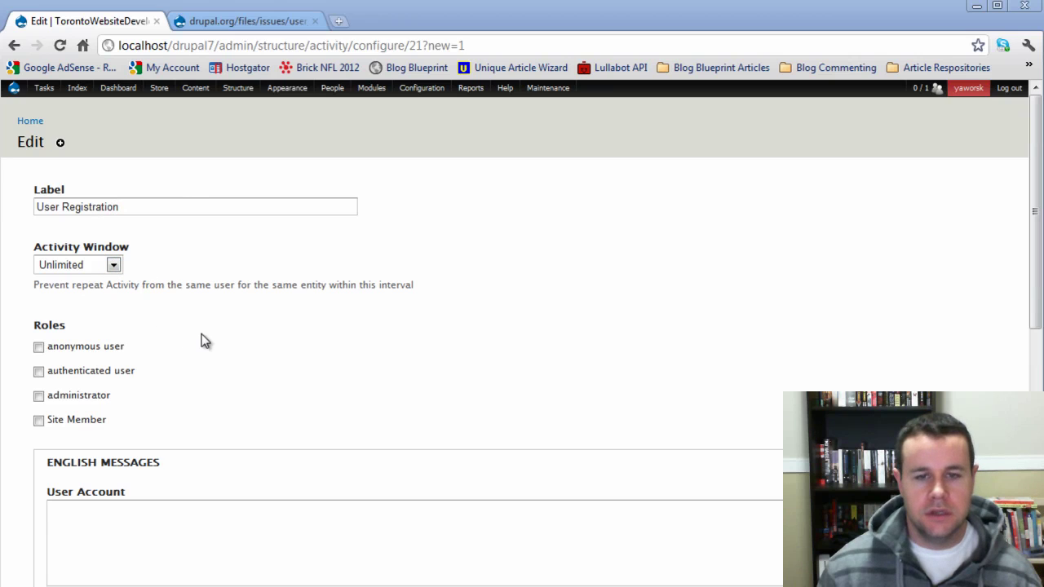
# - Record the registration activity for both anonymous and authenticated users
pyautogui.scroll(-1, 46, 300)
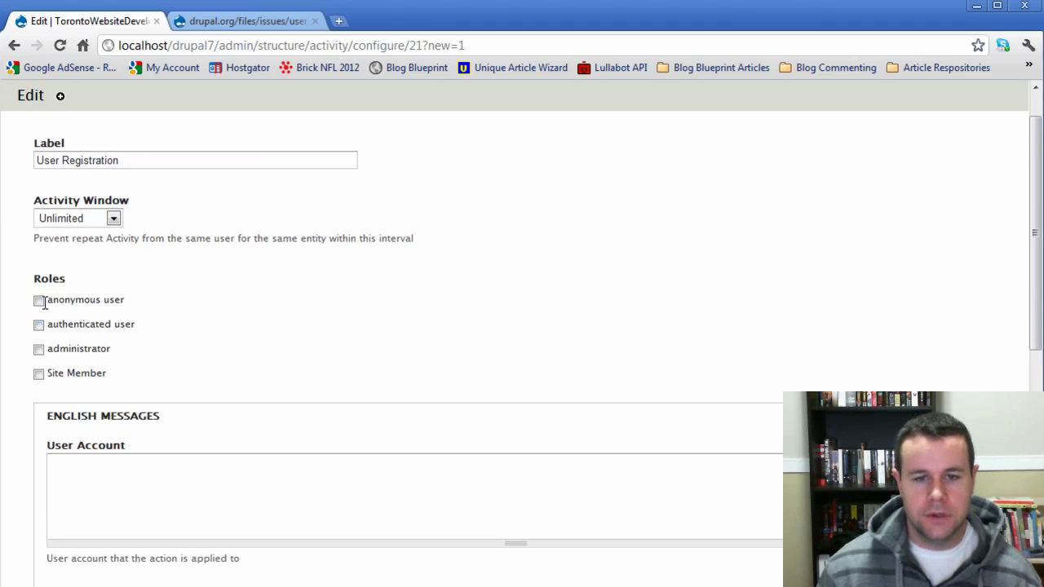
pyautogui.click(38, 300)
pyautogui.click(39, 325)
# - Insert the [current-date:long] token into the User Account and Public Message fields
pyautogui.scroll(-5, 232, 400)
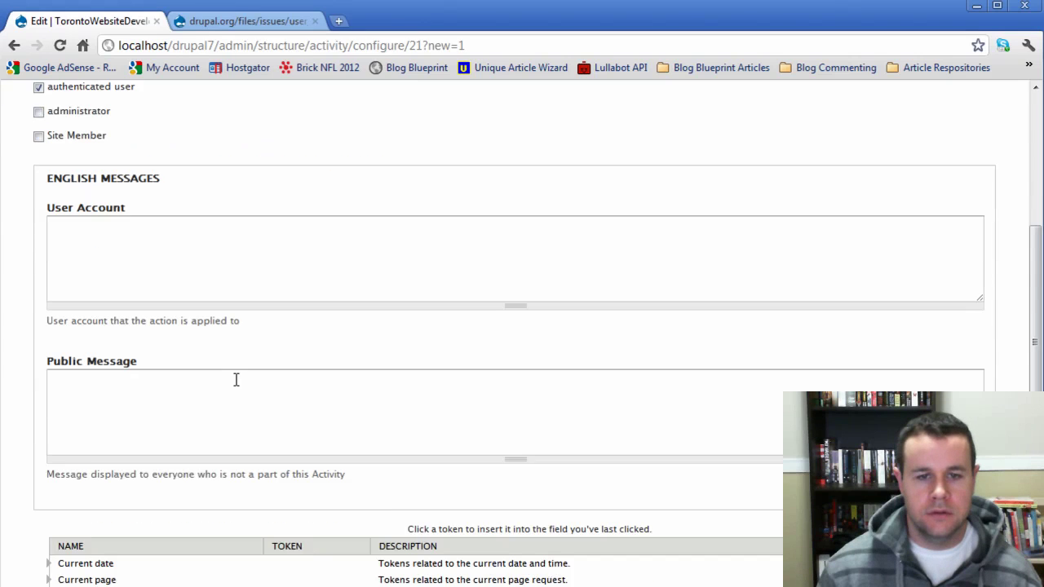
pyautogui.scroll(-3, 236, 379)
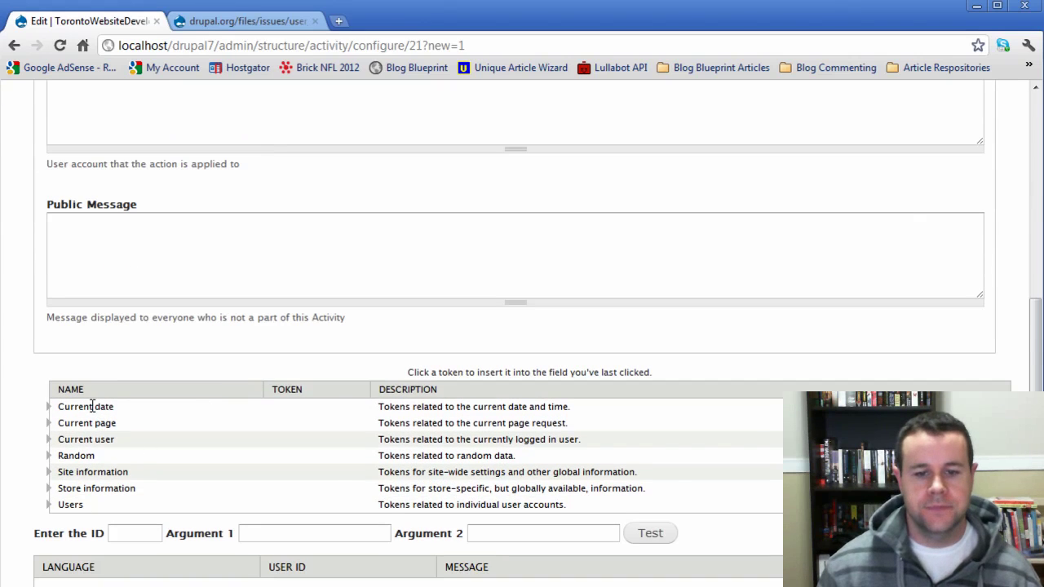
pyautogui.click(49, 408)
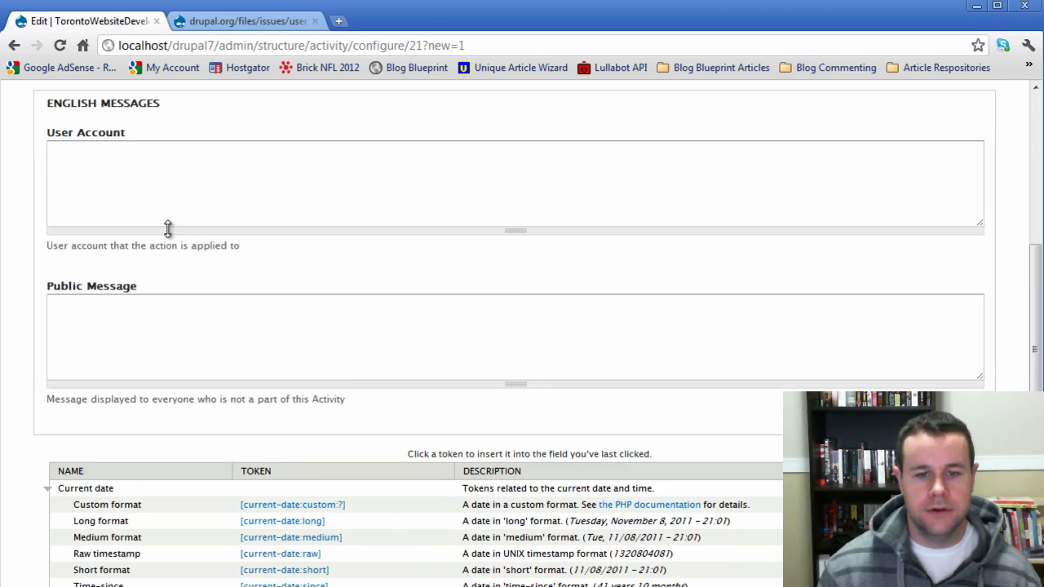
pyautogui.click(306, 525)
pyautogui.scroll(-1, 204, 326)
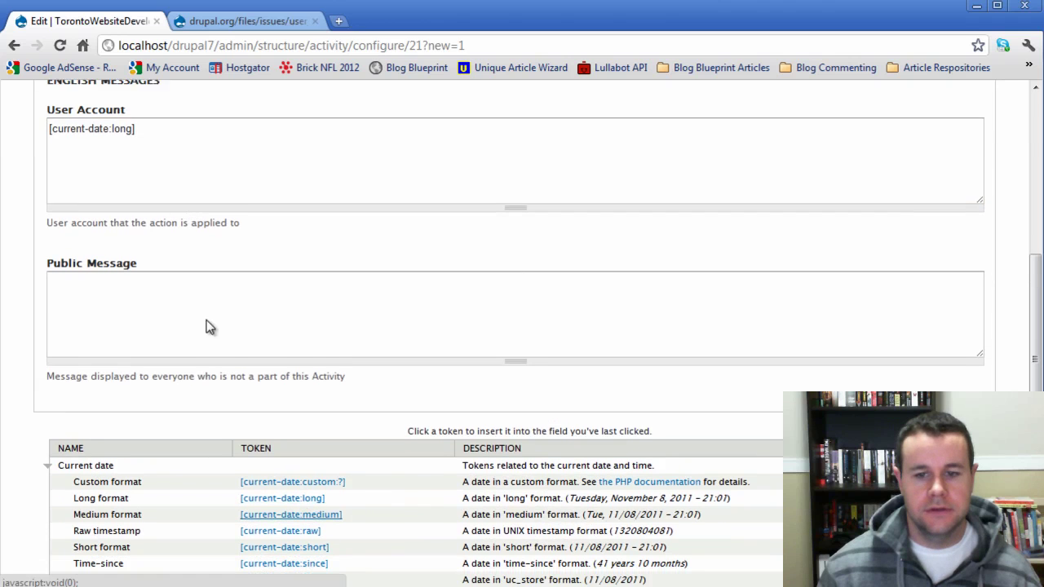
pyautogui.click(141, 262)
pyautogui.click(276, 461)
pyautogui.scroll(-2, 139, 294)
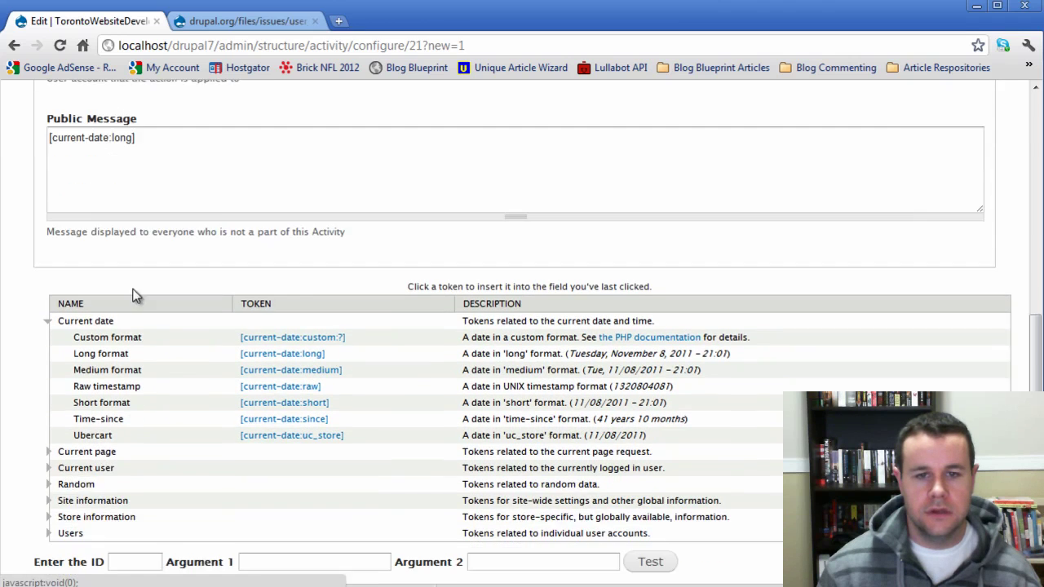
pyautogui.scroll(3, 172, 241)
# - Add the [user:activity-profile-link] token and 'has just registered.' to the User Account message
pyautogui.click(148, 161)
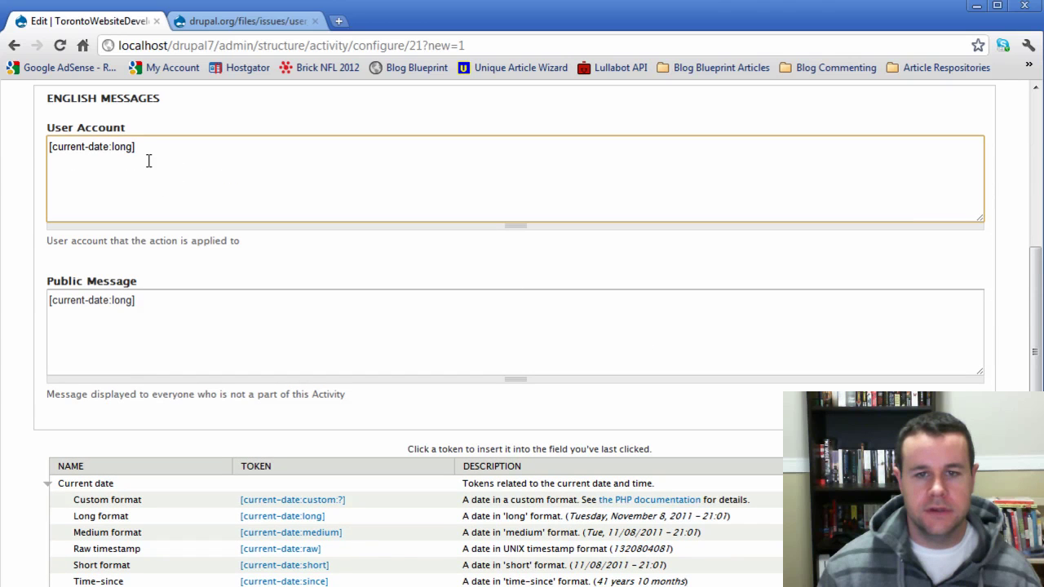
pyautogui.scroll(-4, 356, 413)
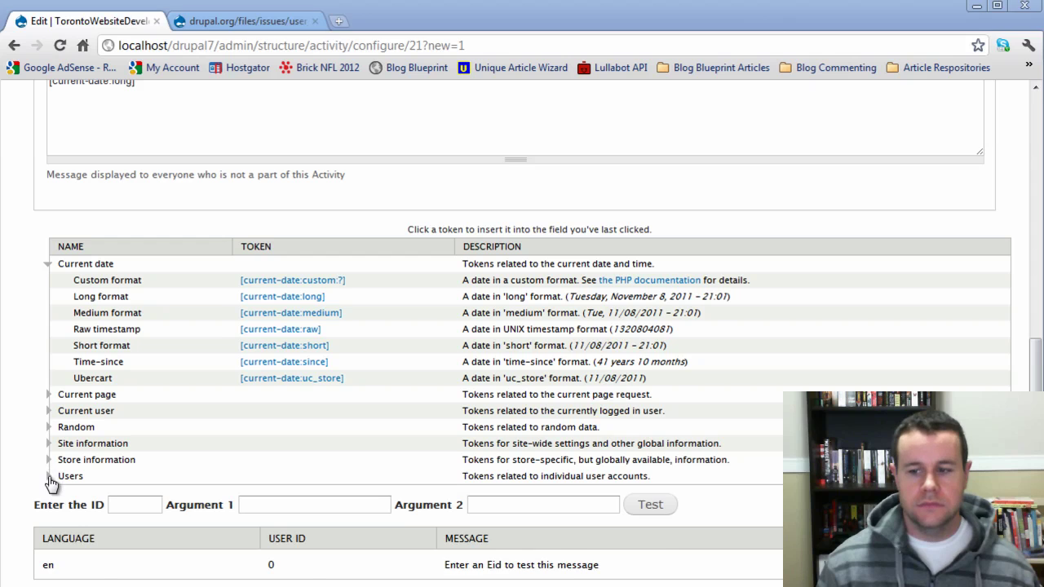
pyautogui.click(49, 477)
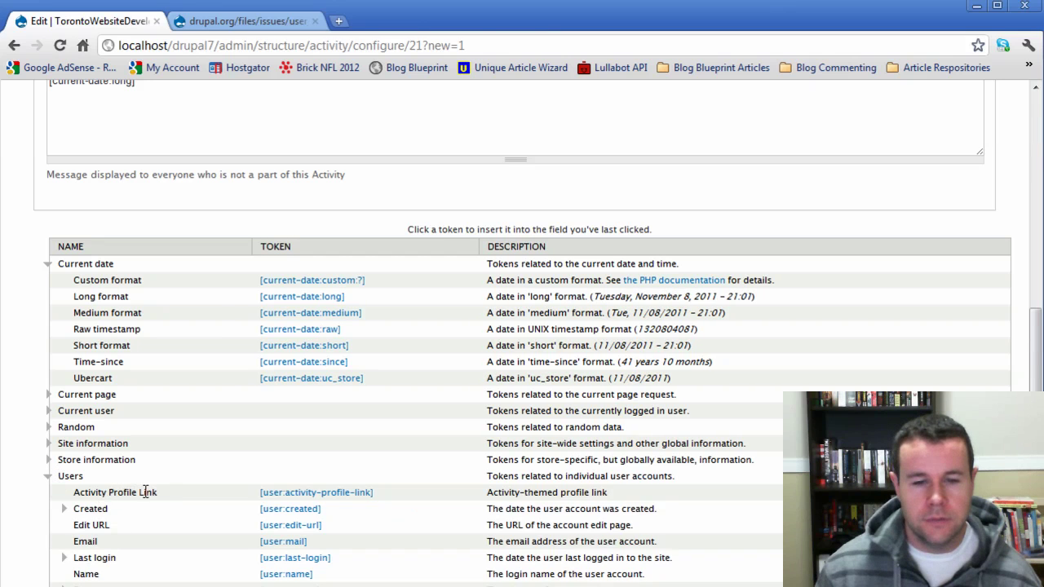
pyautogui.click(344, 493)
pyautogui.scroll(3, 326, 473)
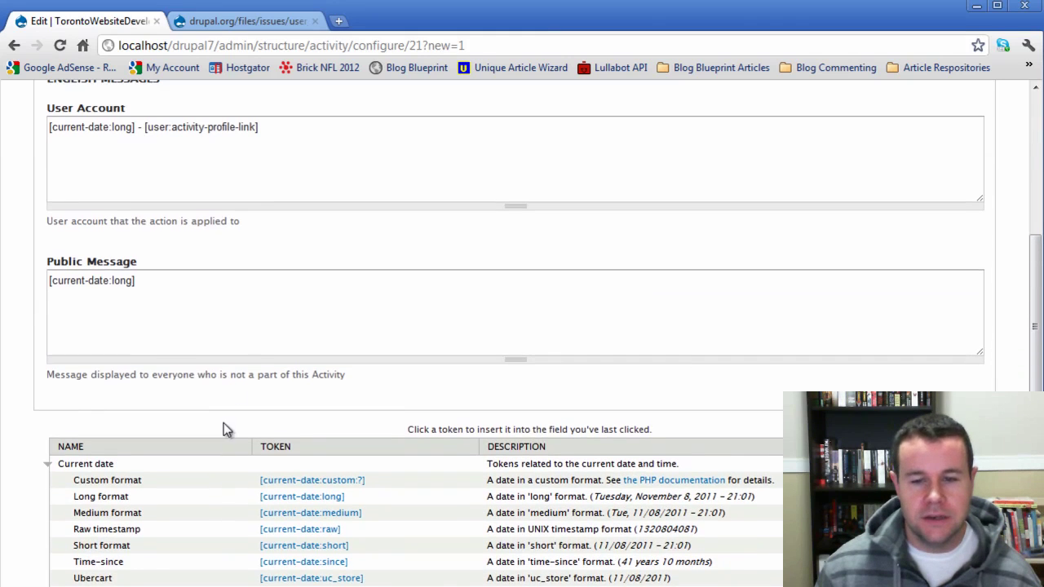
pyautogui.click(343, 129)
pyautogui.write('has just registered.')
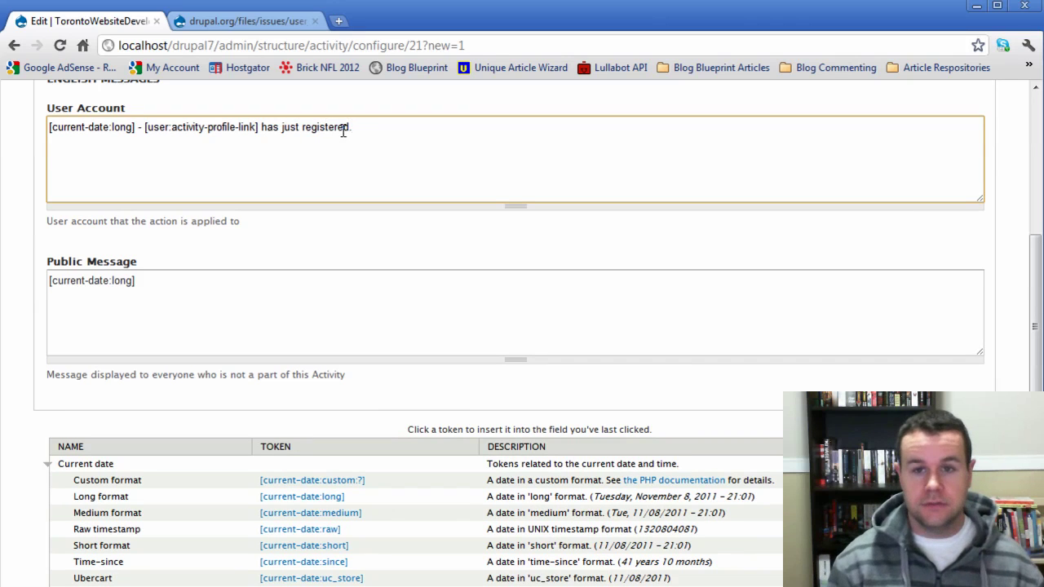
# - Replace Public Message with a copy of the User Account message and save
pyautogui.moveTo(352, 127); pyautogui.dragTo(43, 127)
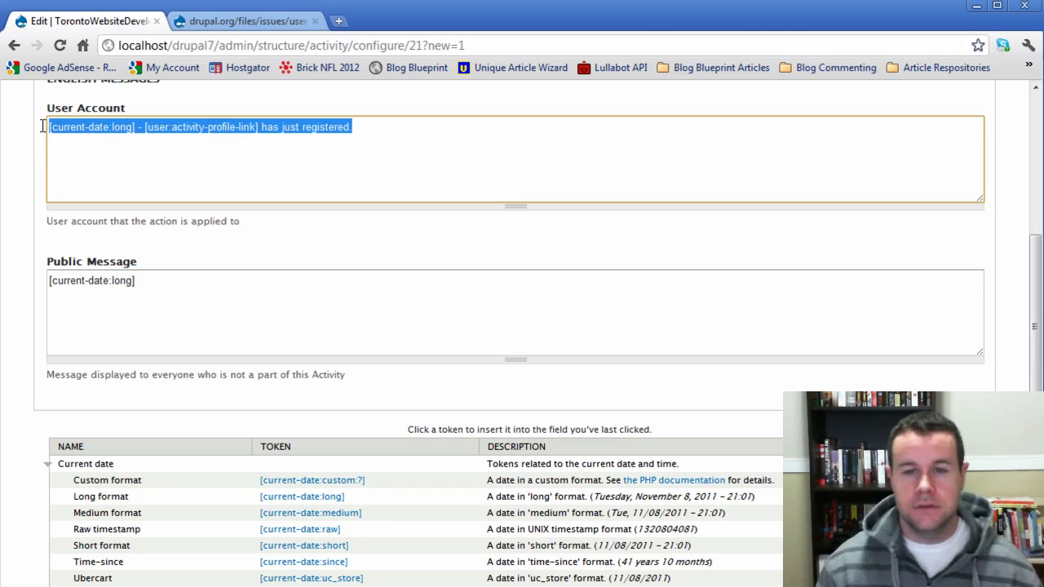
pyautogui.hotkey('ctrl', 'c')
pyautogui.tripleClick(203, 280)
pyautogui.hotkey('ctrl', 'v')
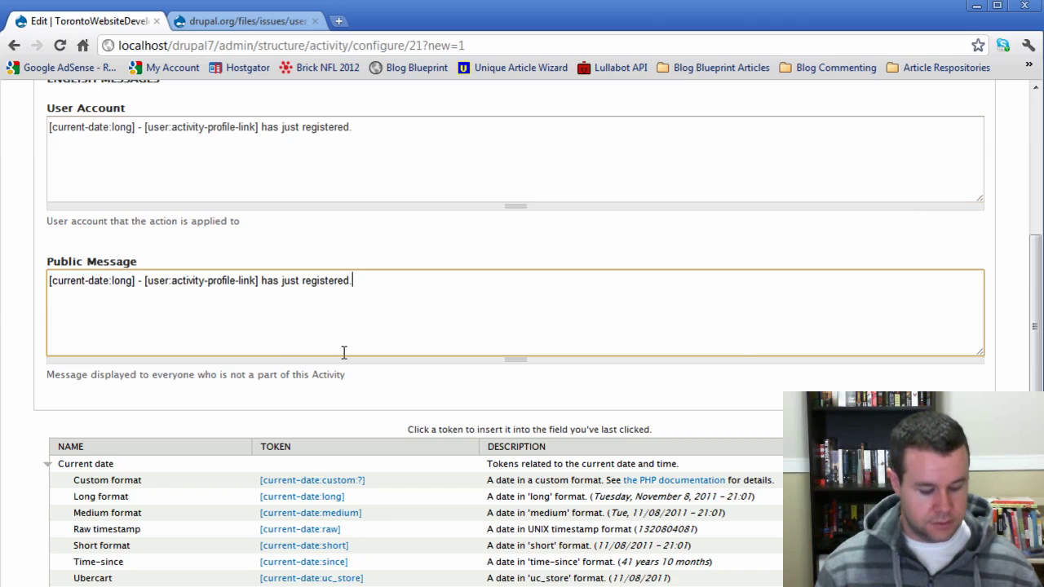
pyautogui.scroll(-1, 58, 528)
pyautogui.scroll(-5, 58, 529)
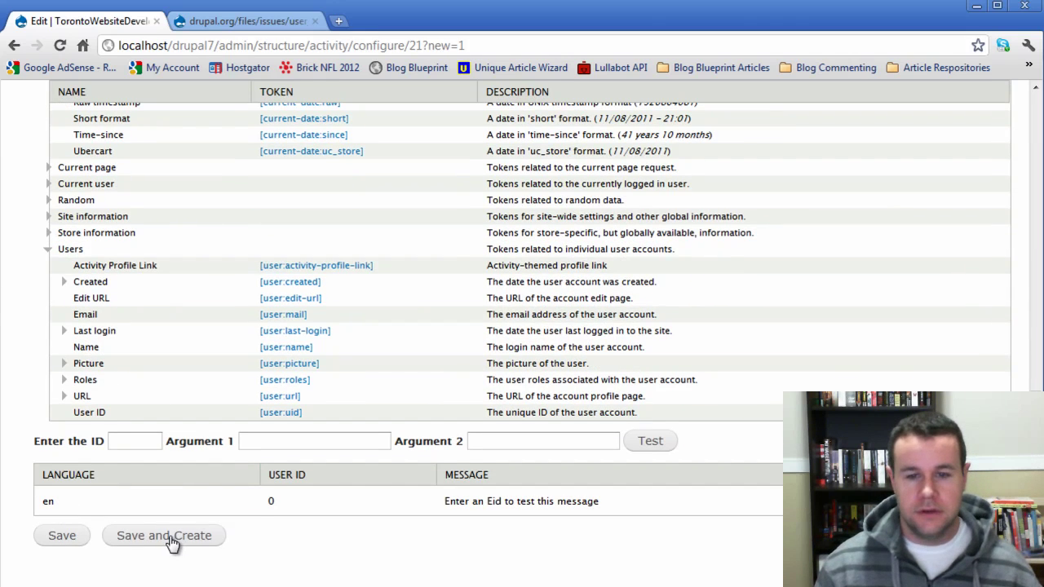
pyautogui.click(171, 538)
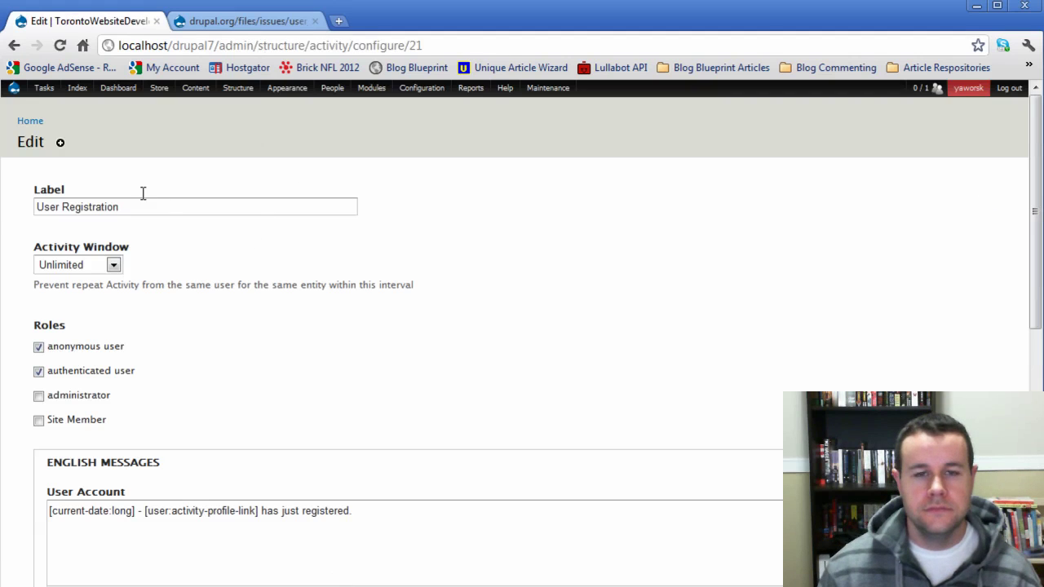
# - Log out and open the Create new account form
pyautogui.click(1009, 90)
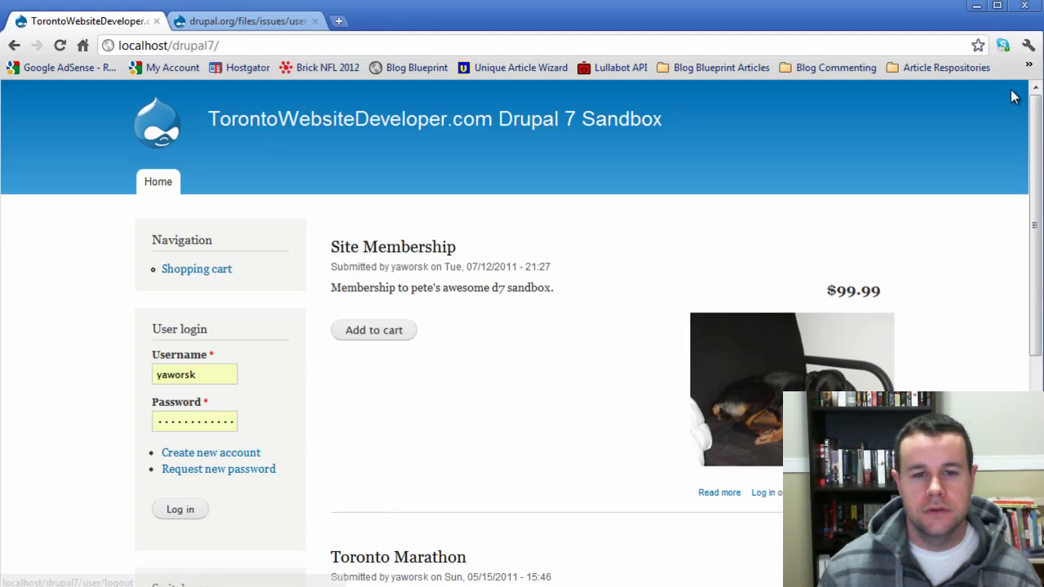
pyautogui.scroll(-1, 195, 475)
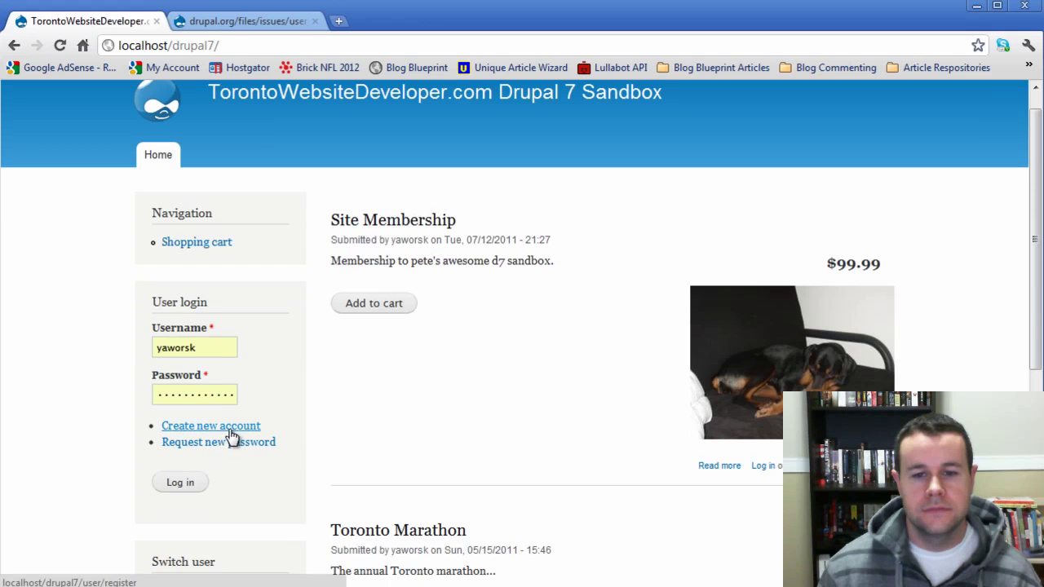
pyautogui.click(233, 435)
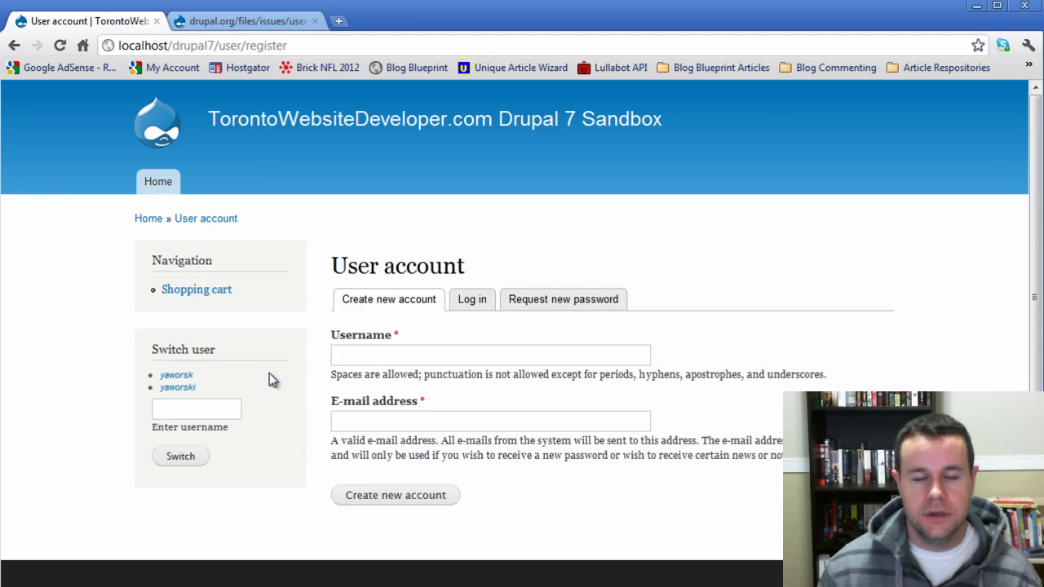
# - Register a new account with a test username and e-mail, producing the activity.module error
pyautogui.click(380, 356)
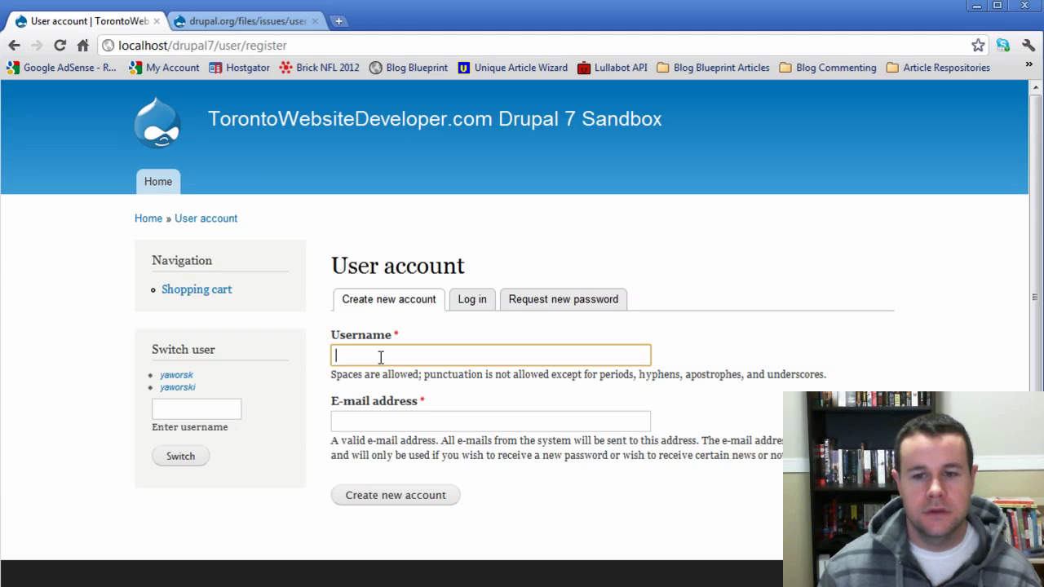
pyautogui.write('Jon')
pyautogui.press('Tab')
pyautogui.write('jon@jon')
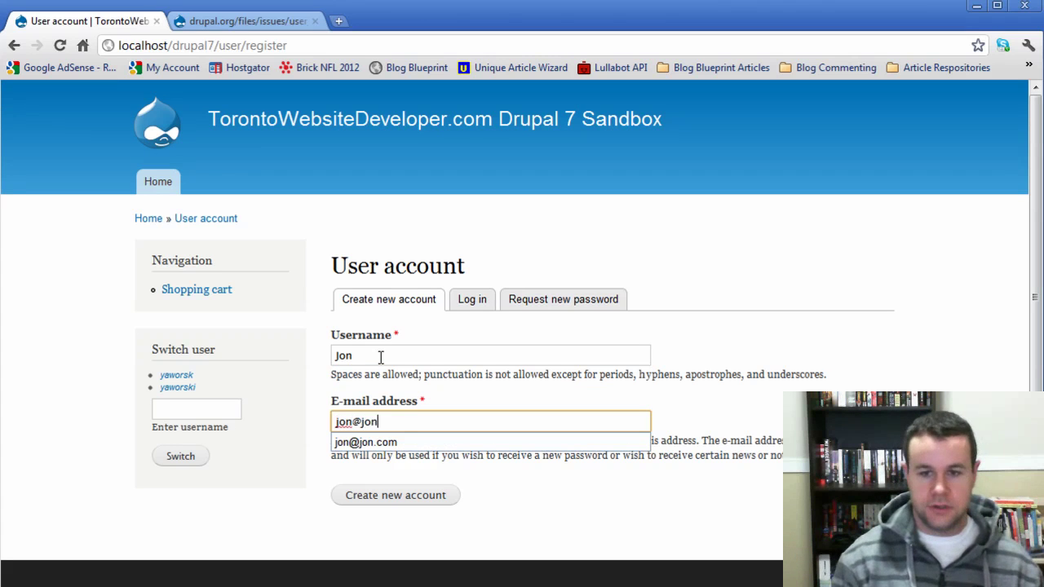
pyautogui.write('.com')
pyautogui.click(400, 495)
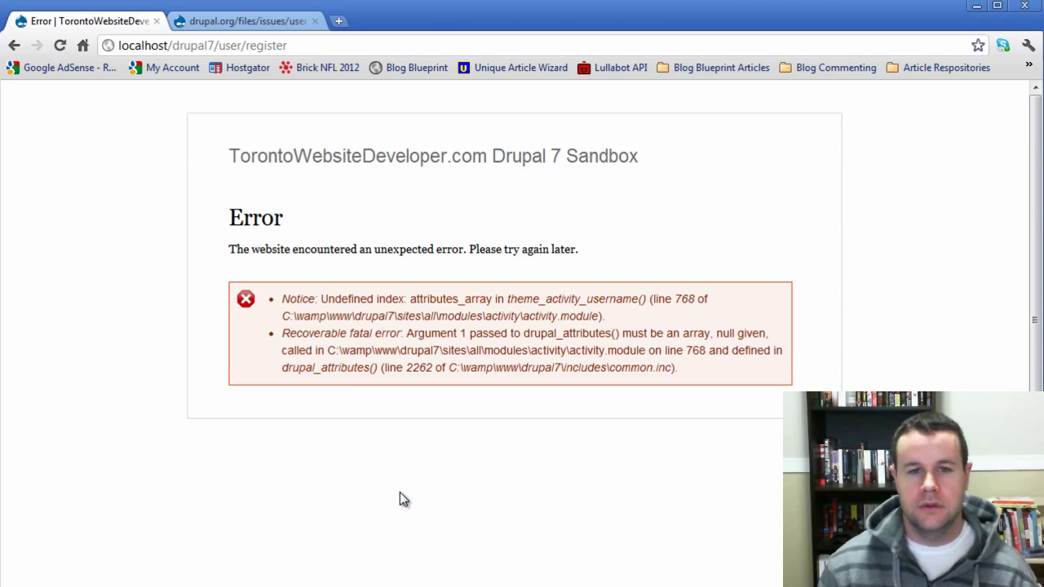
# - Return to the Activity issues list on drupal.org and filter it to 7.x issues
pyautogui.click(234, 23)
pyautogui.hotkey('alt', 'Left')
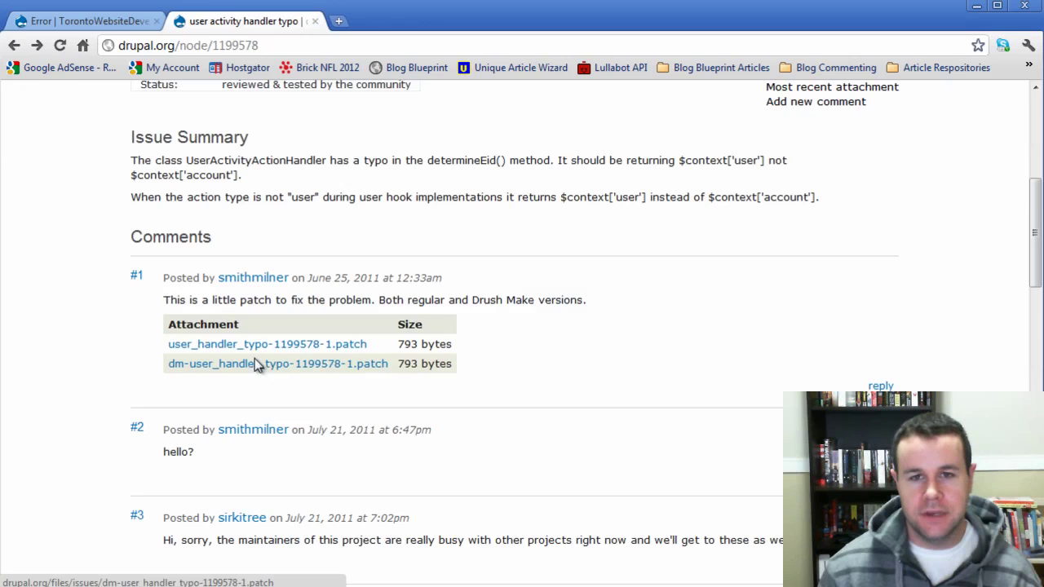
pyautogui.hotkey('alt', 'Left')
pyautogui.scroll(-2, 371, 418)
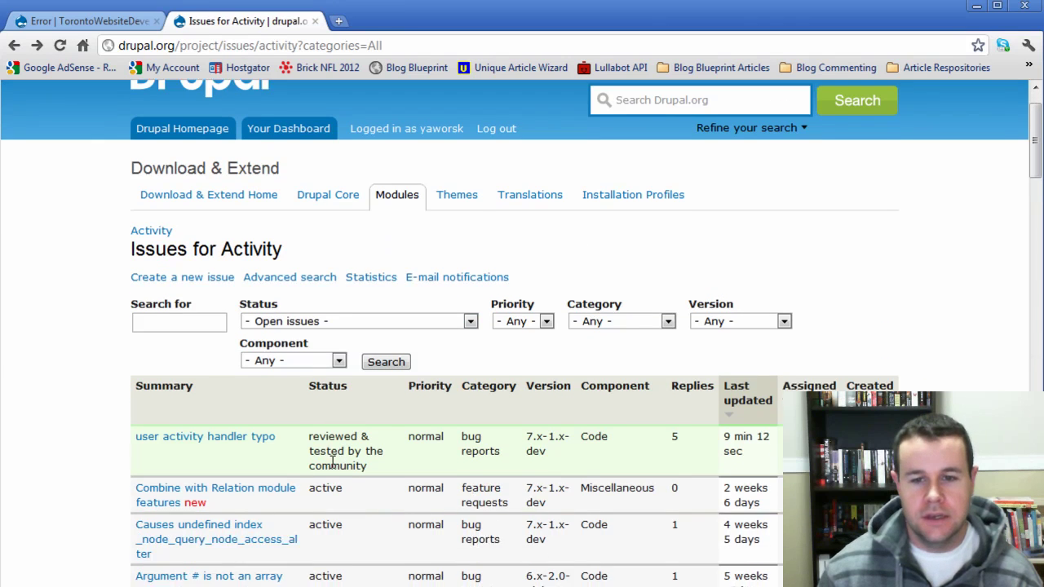
pyautogui.scroll(-3, 331, 464)
pyautogui.scroll(3, 337, 467)
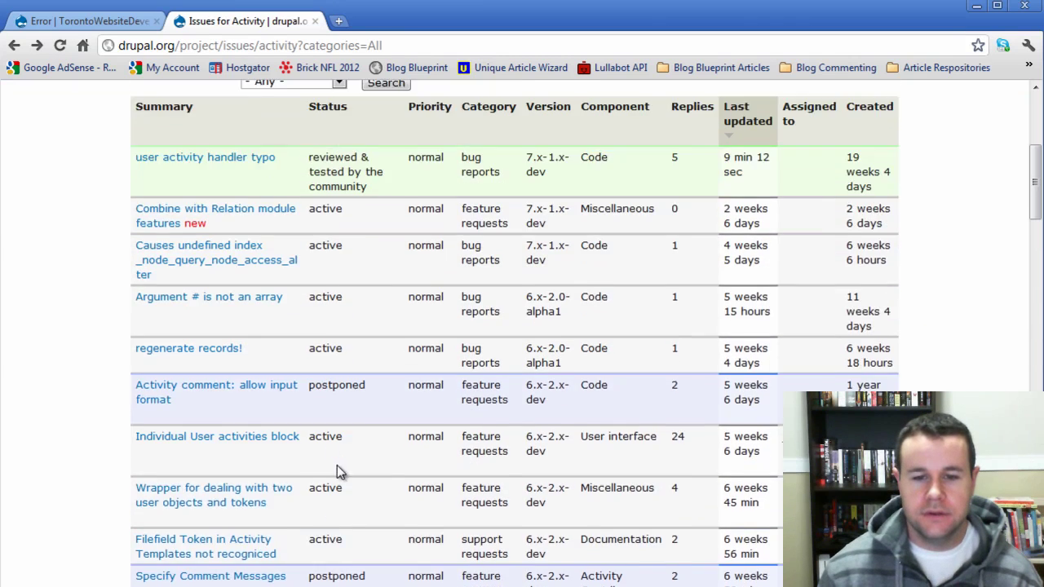
pyautogui.click(748, 288)
pyautogui.click(733, 317)
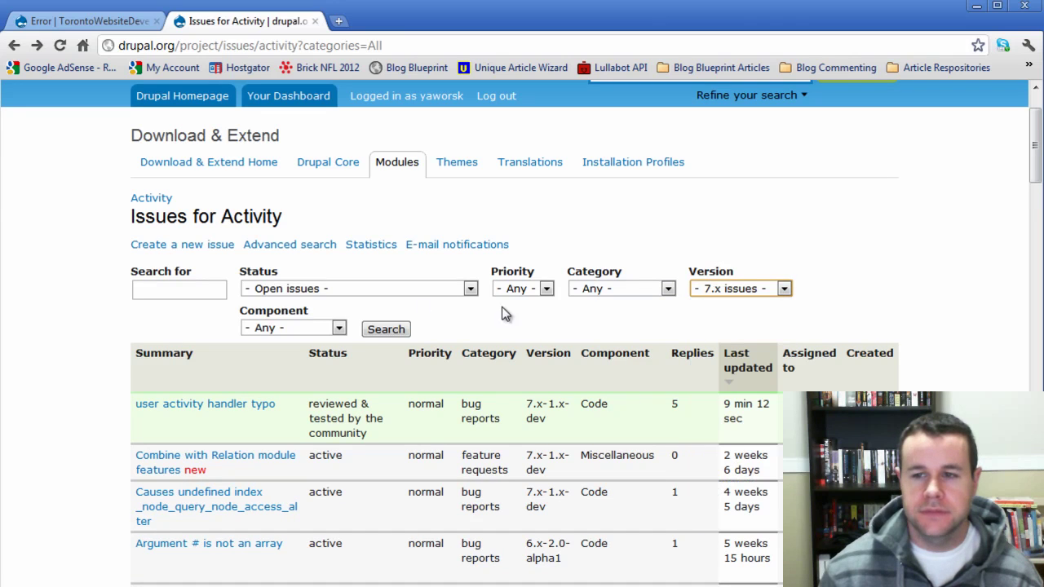
pyautogui.click(385, 329)
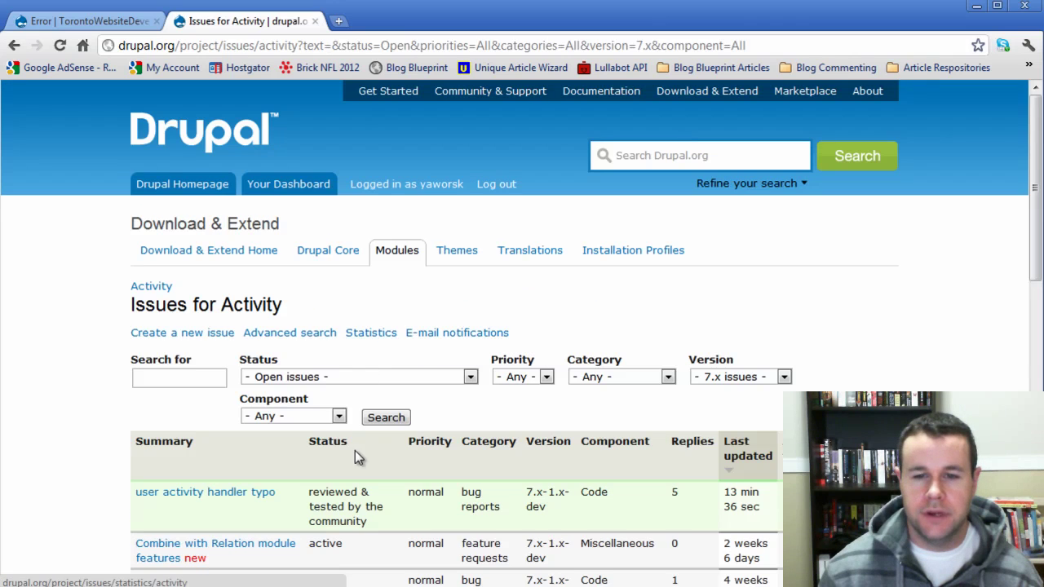
# - Open the activity-profile-link token fatal error issue and read its &$variables fix
pyautogui.scroll(-3, 356, 456)
pyautogui.scroll(-1, 355, 457)
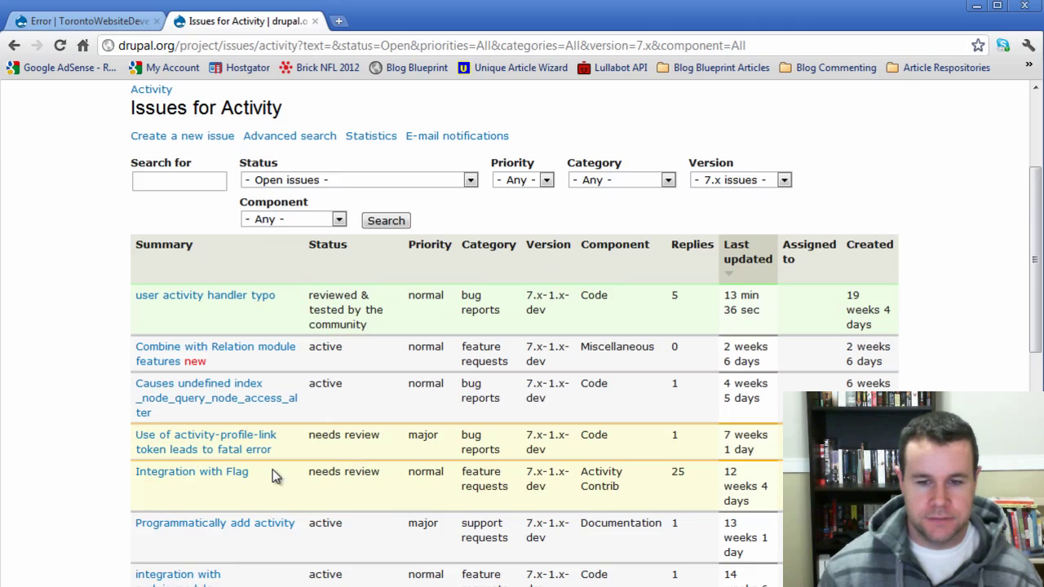
pyautogui.click(254, 450)
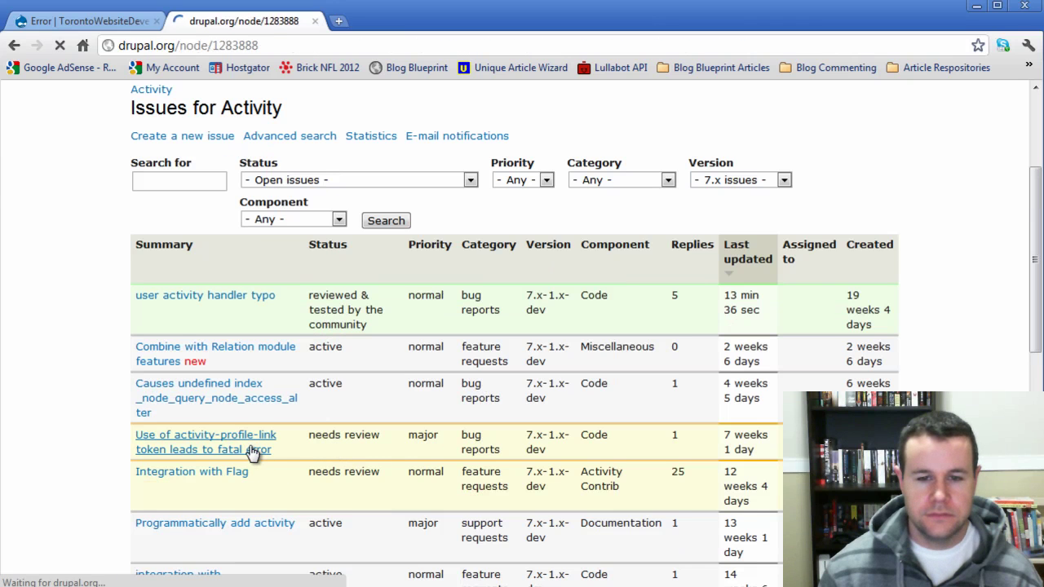
pyautogui.scroll(-3, 563, 501)
pyautogui.scroll(-8, 563, 509)
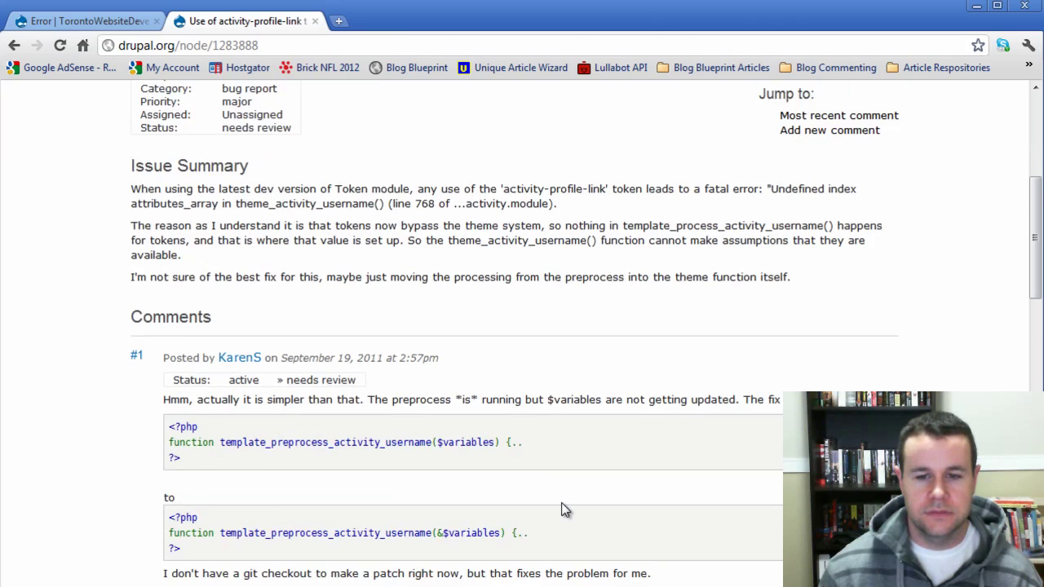
pyautogui.scroll(1, 564, 509)
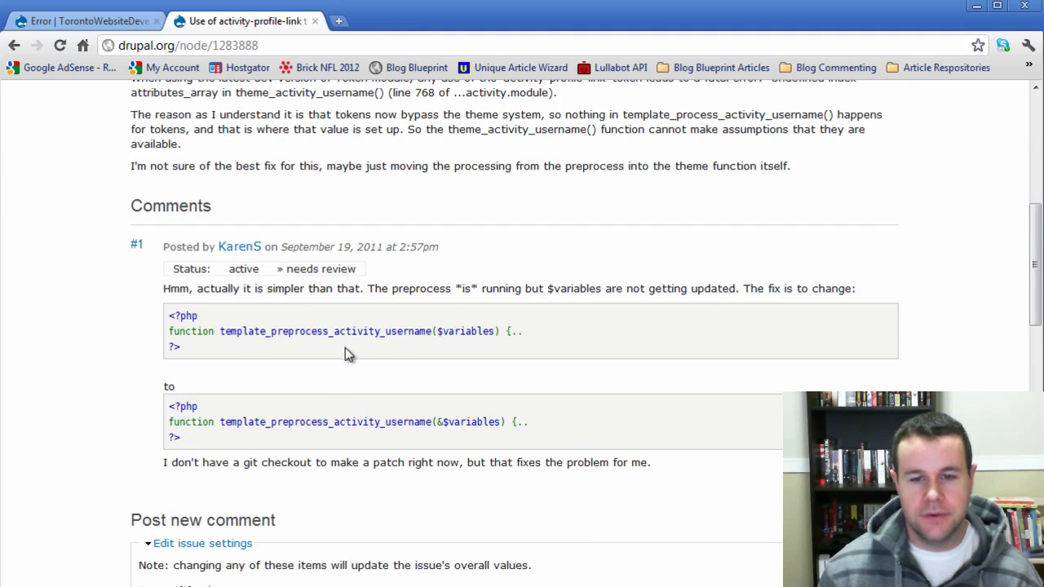
pyautogui.click(454, 417)
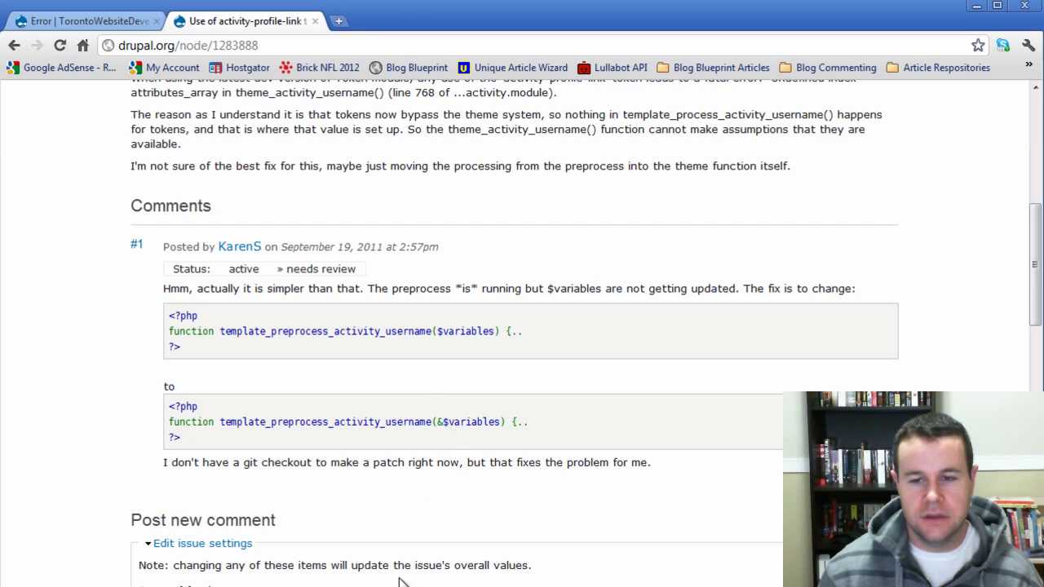
pyautogui.scroll(1, 415, 571)
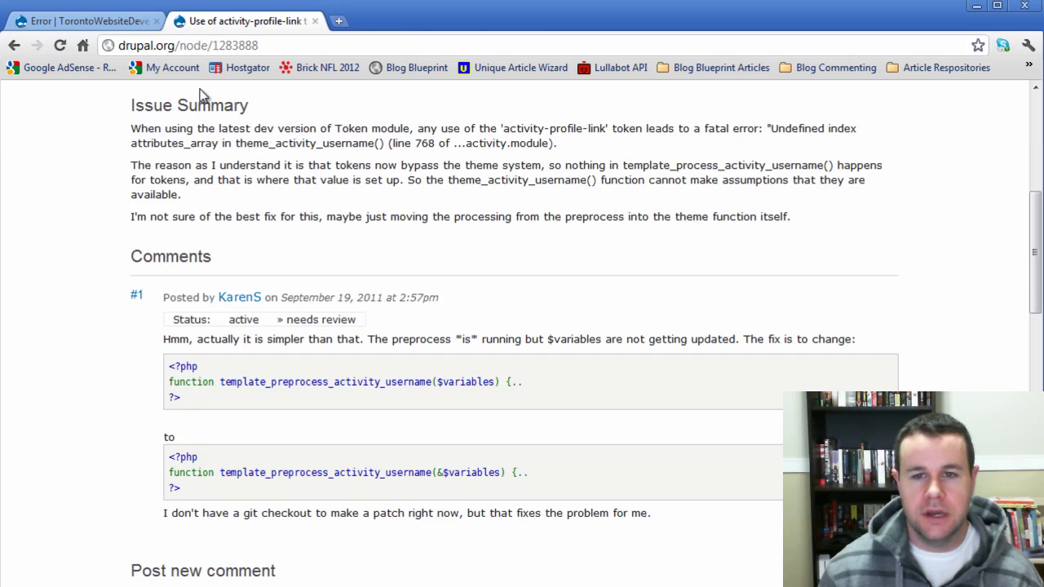
pyautogui.click(124, 21)
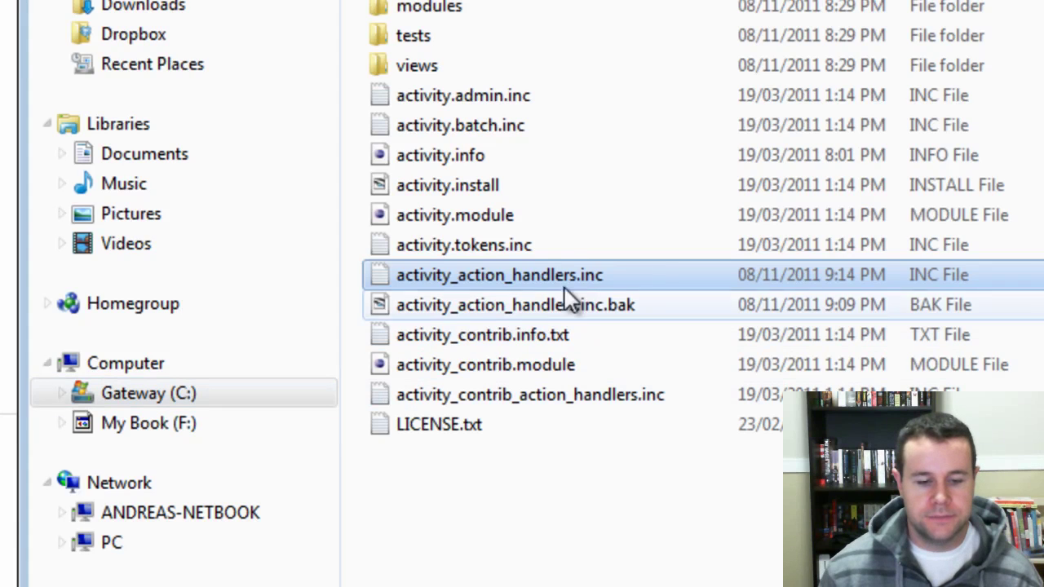
# - Open activity.module from the module folder with Edit with Notepad++
pyautogui.click(501, 218)
pyautogui.rightClick(501, 218)
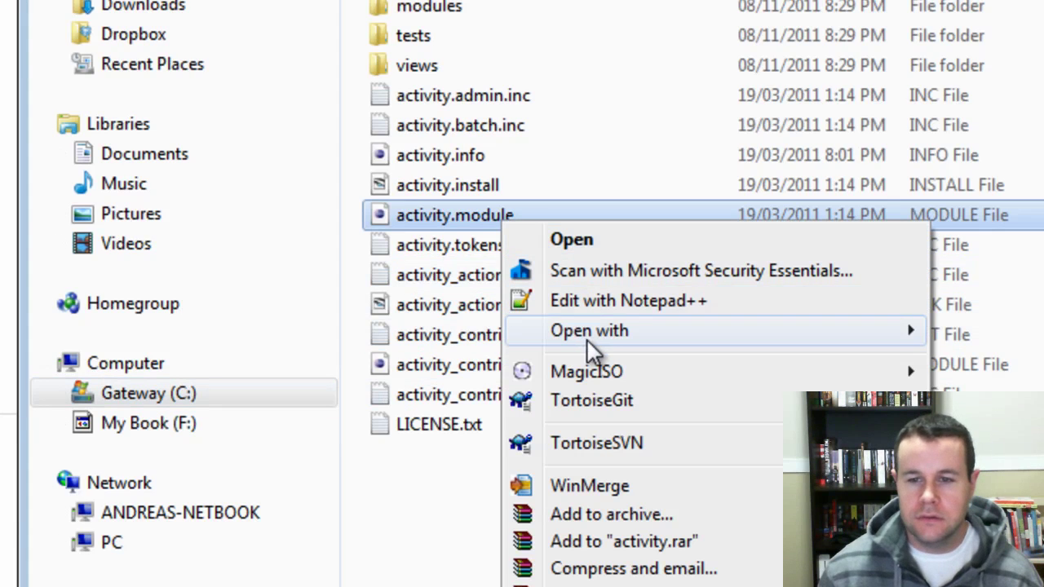
pyautogui.click(602, 301)
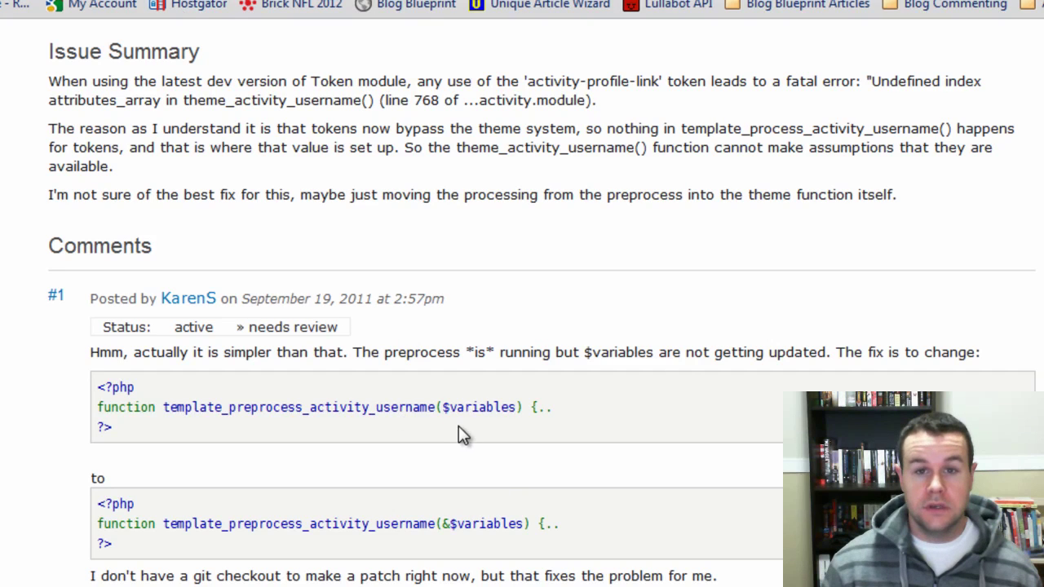
# - Find template_preprocess_activity_username on line 773 and add & before $variables
pyautogui.moveTo(436, 407); pyautogui.dragTo(161, 405)
pyautogui.hotkey('ctrl', 'c')
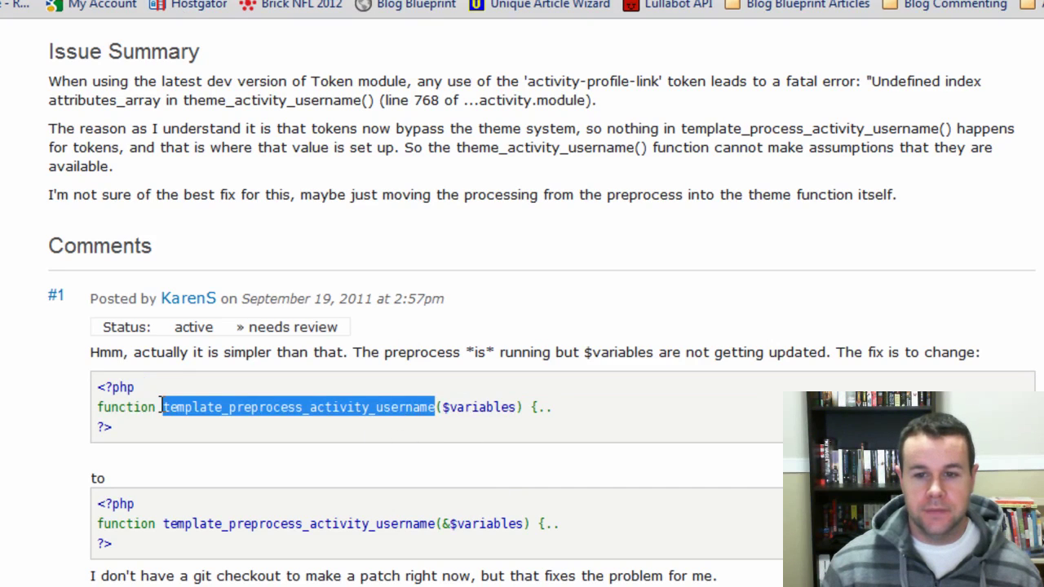
pyautogui.hotkey('alt', 'Tab')
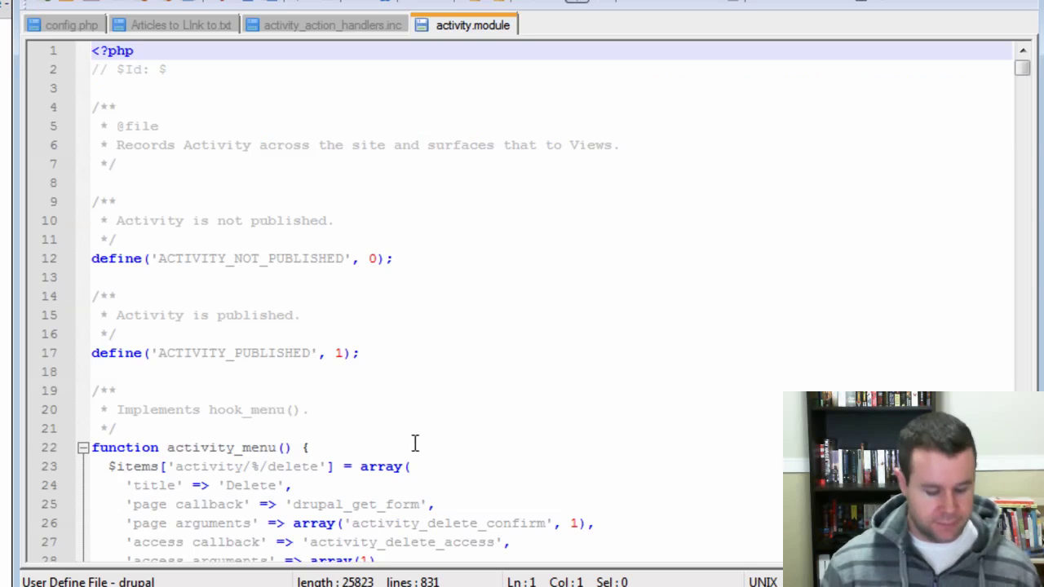
pyautogui.click(421, 429)
pyautogui.hotkey('ctrl', 'f')
pyautogui.hotkey('ctrl', 'v')
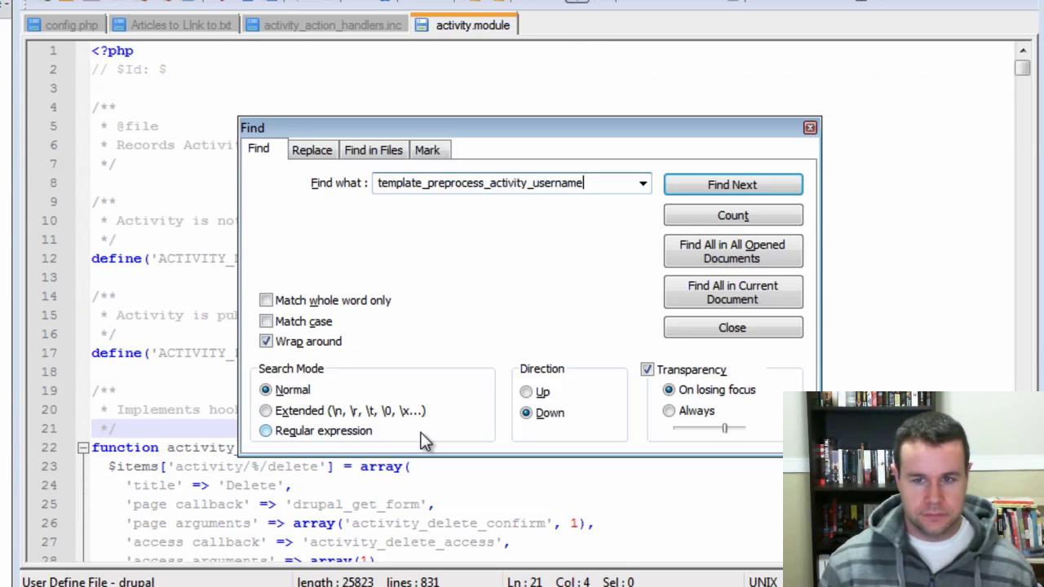
pyautogui.press('Return')
pyautogui.moveTo(548, 134); pyautogui.dragTo(533, 356)
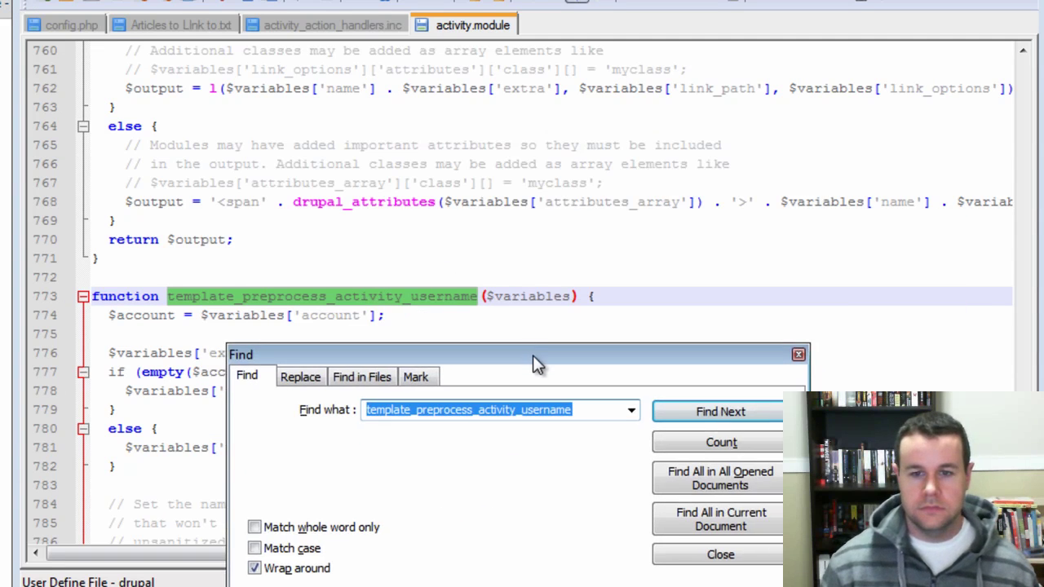
pyautogui.click(487, 295)
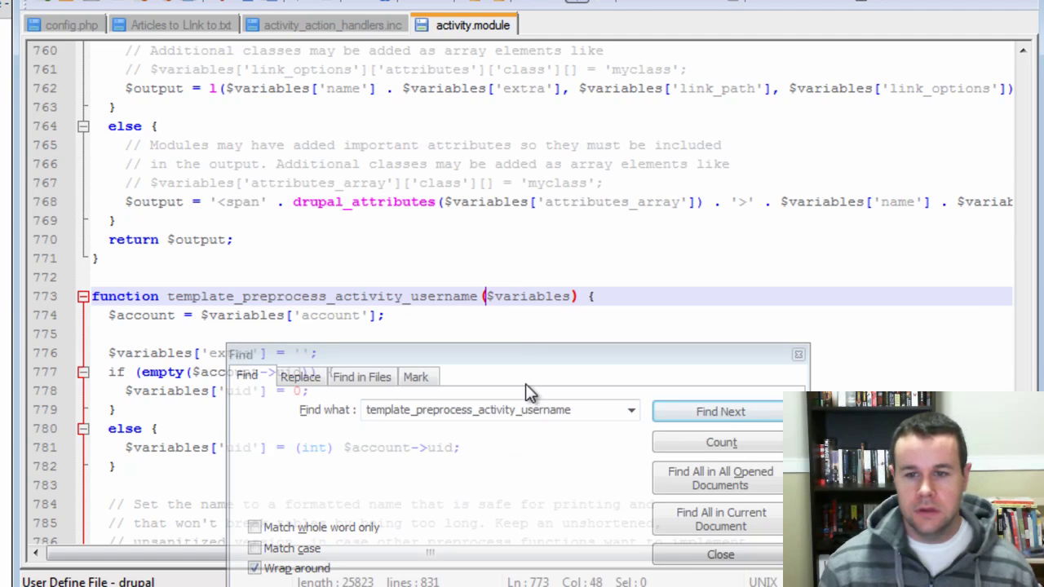
pyautogui.write('&')
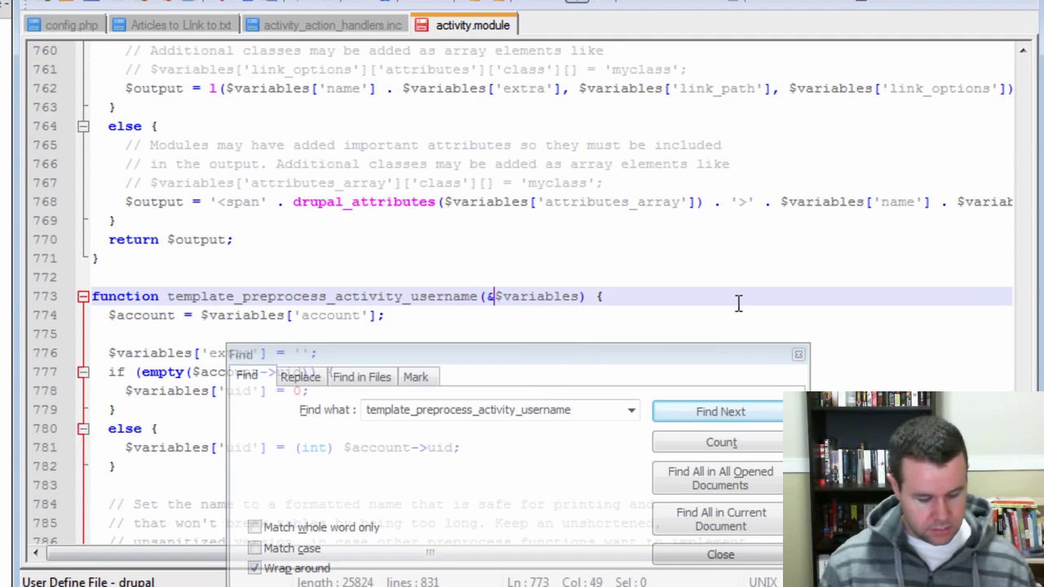
pyautogui.click(797, 354)
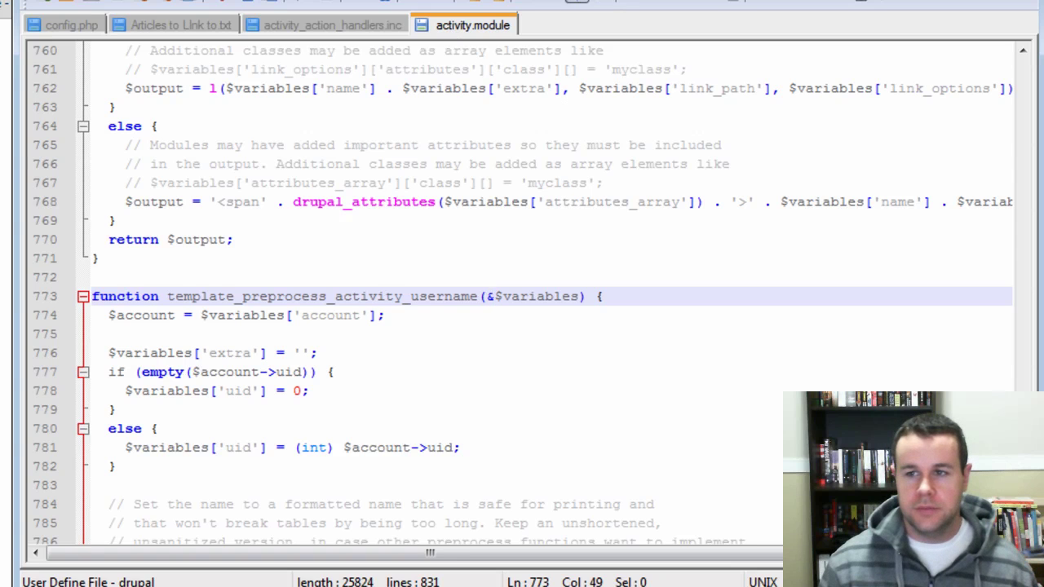
# - Resubmit the registration form with a new test username and e-mail address
pyautogui.hotkey('alt', 'Tab')
pyautogui.hotkey('ctrl', '1')
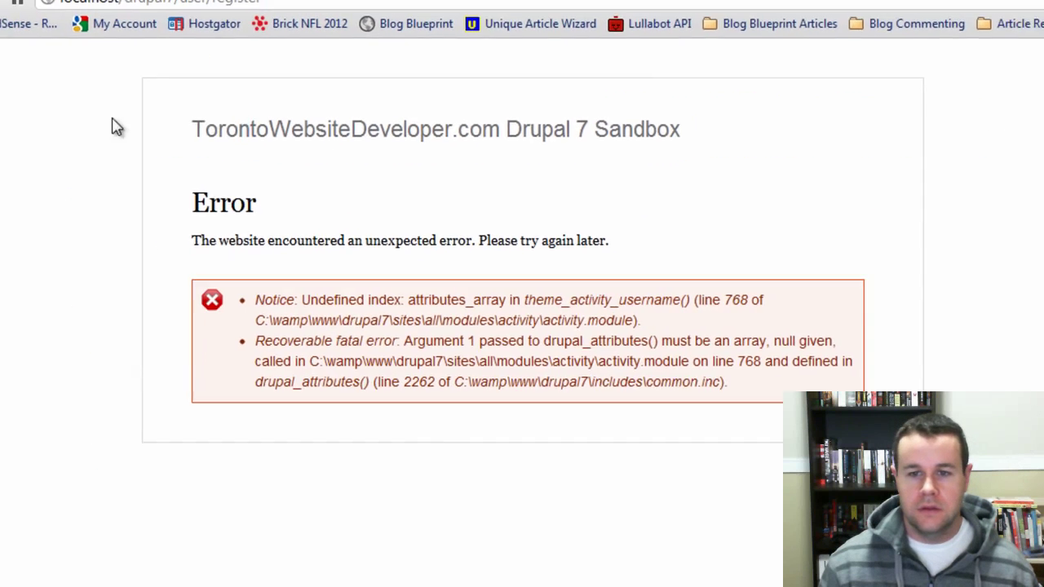
pyautogui.hotkey('alt', 'Left')
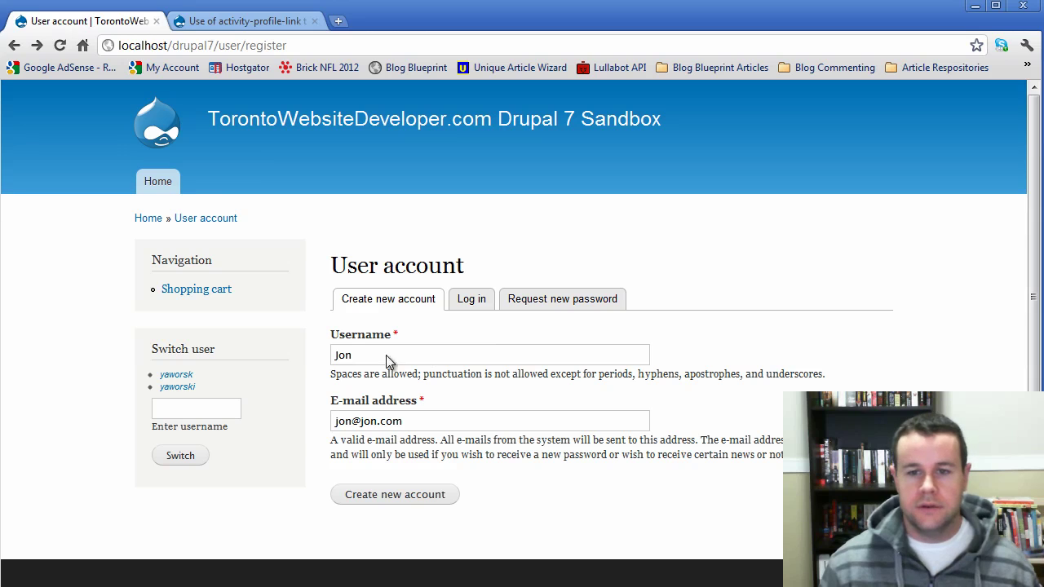
pyautogui.press('Tab')
pyautogui.write('paul')
pyautogui.press('Tab')
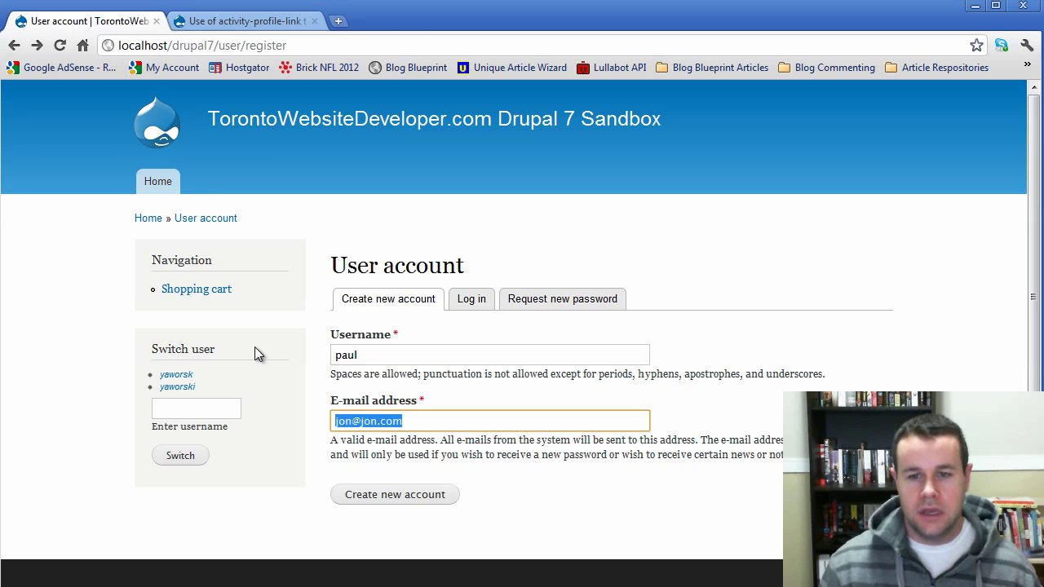
pyautogui.write('paul@paul.com')
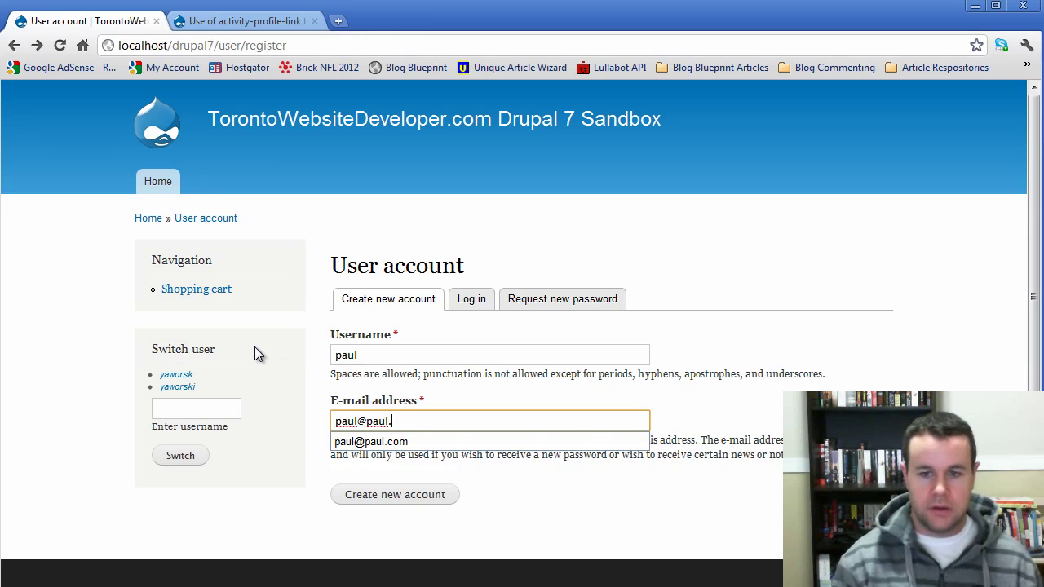
pyautogui.click(416, 504)
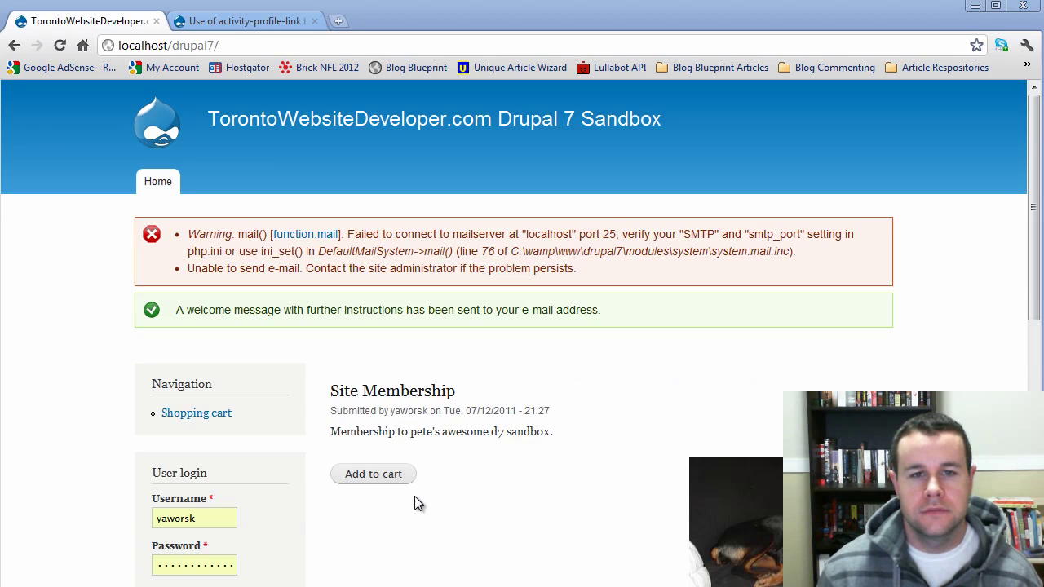
# - Load localhost/drupal7/activity/all to see the activity list
pyautogui.click(271, 50)
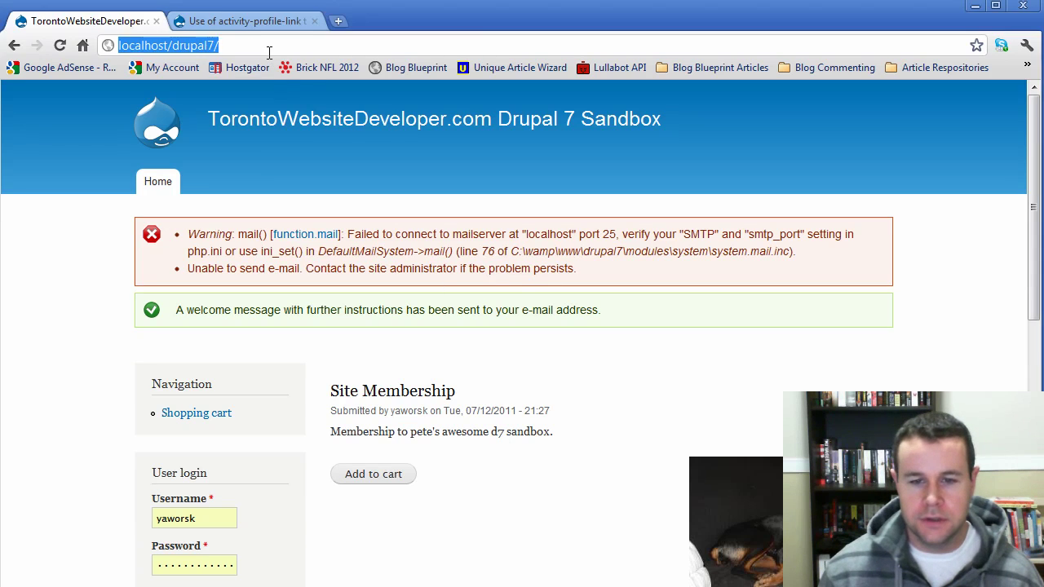
pyautogui.click(270, 50)
pyautogui.write('activity')
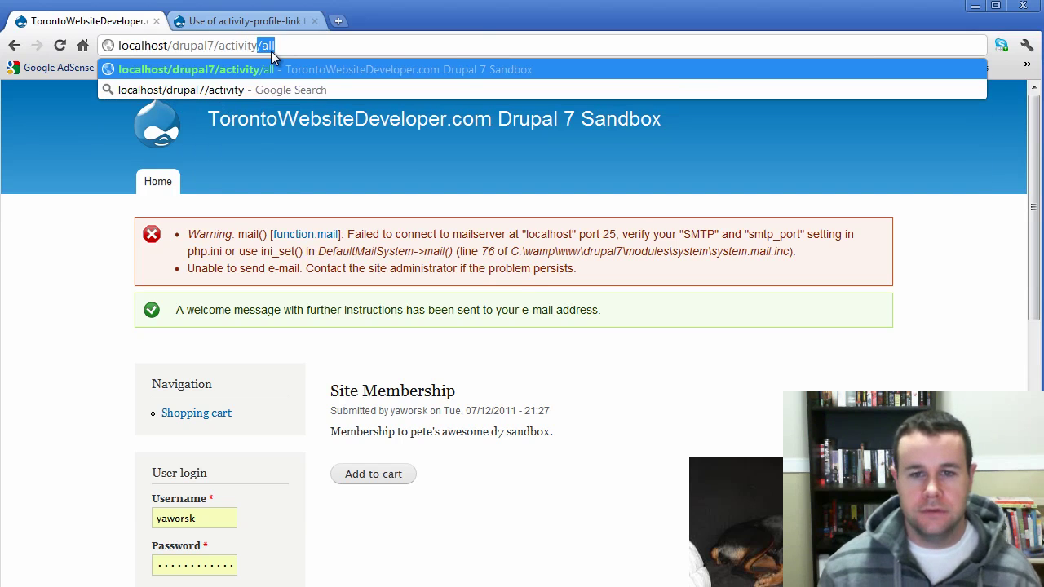
pyautogui.press('Return')
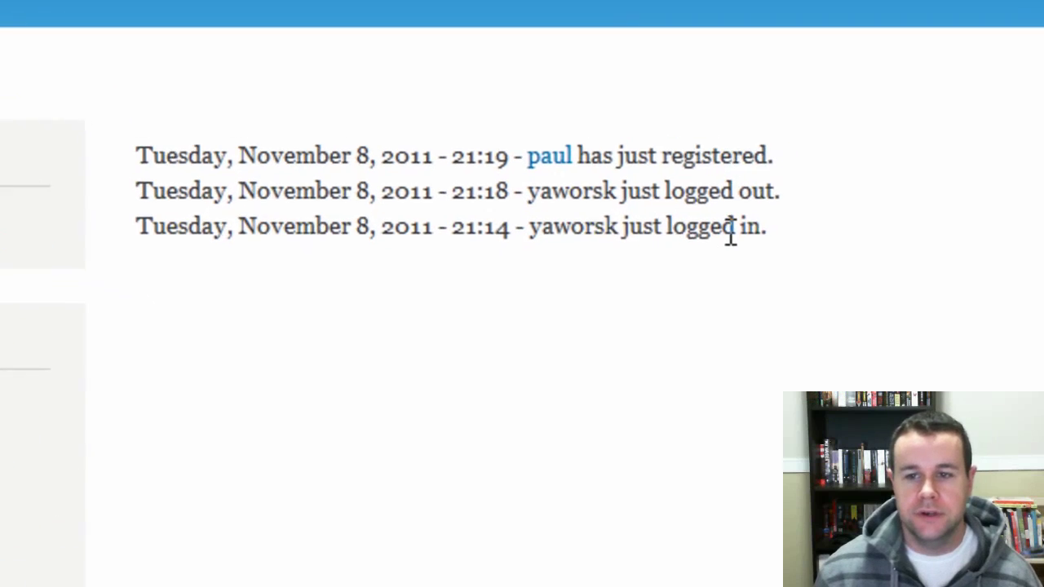
# - Inspect the logout and registration messages, then follow the new user's name link to user/25
pyautogui.moveTo(653, 267); pyautogui.dragTo(309, 267)
pyautogui.click(953, 145)
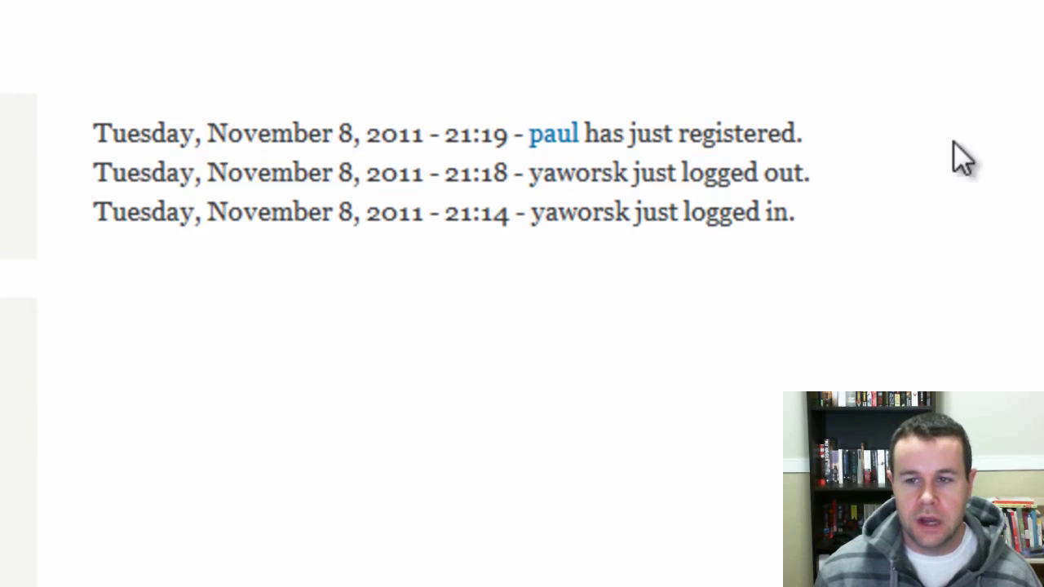
pyautogui.moveTo(814, 129); pyautogui.dragTo(144, 110)
pyautogui.click(818, 242)
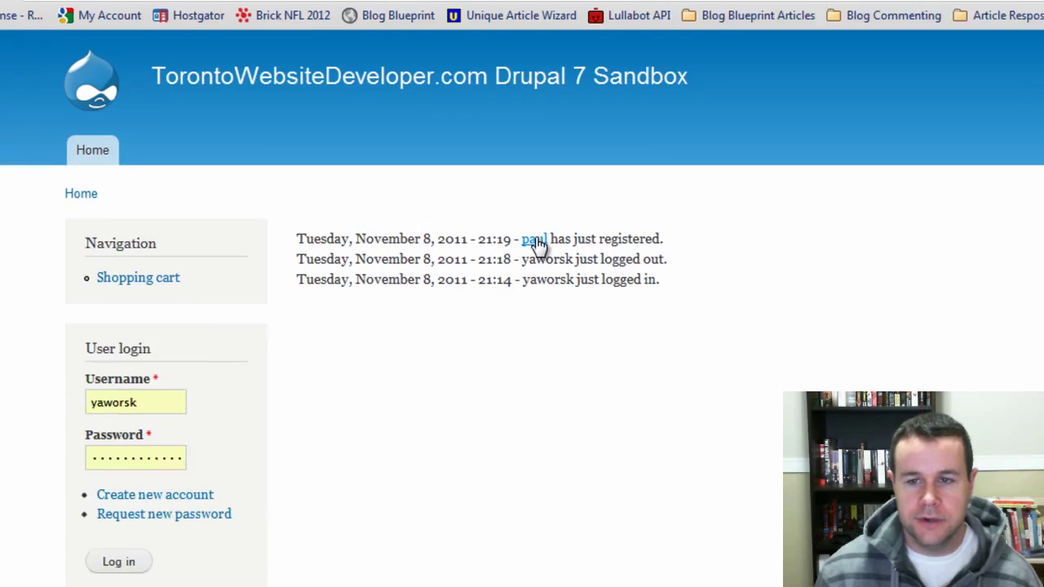
pyautogui.click(559, 135)
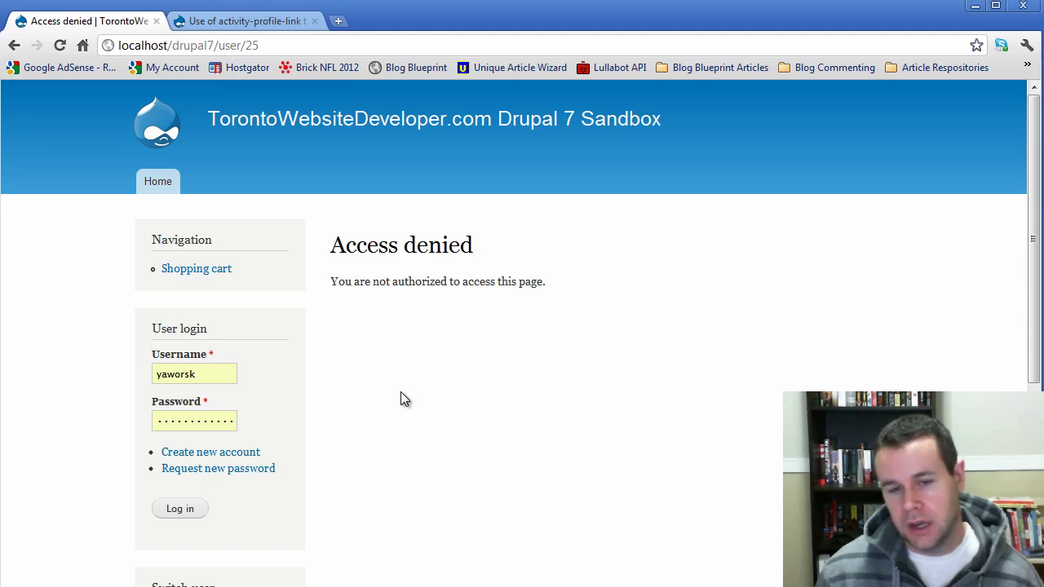
pyautogui.scroll(-3, 414, 438)
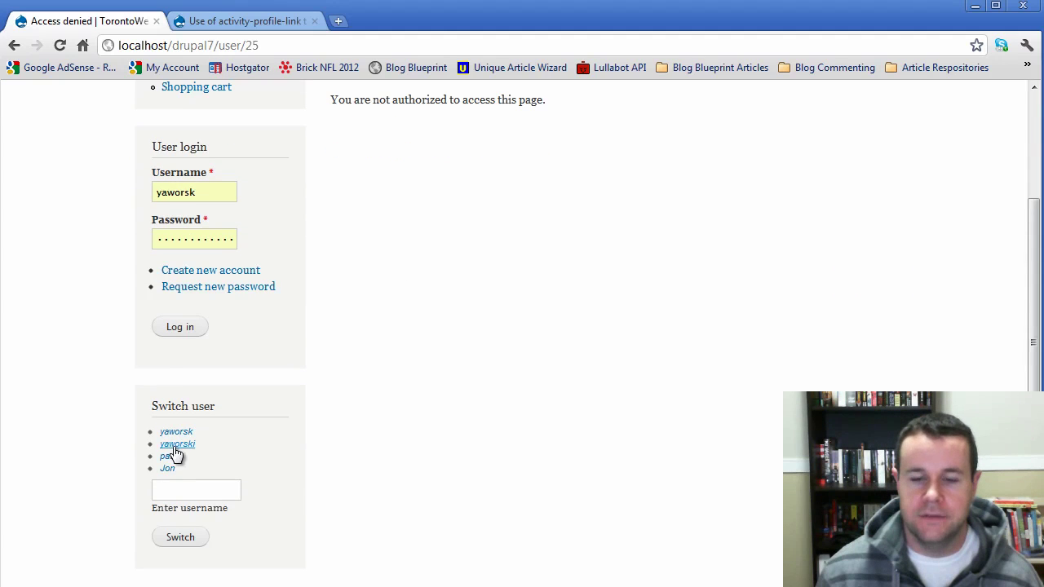
pyautogui.click(184, 435)
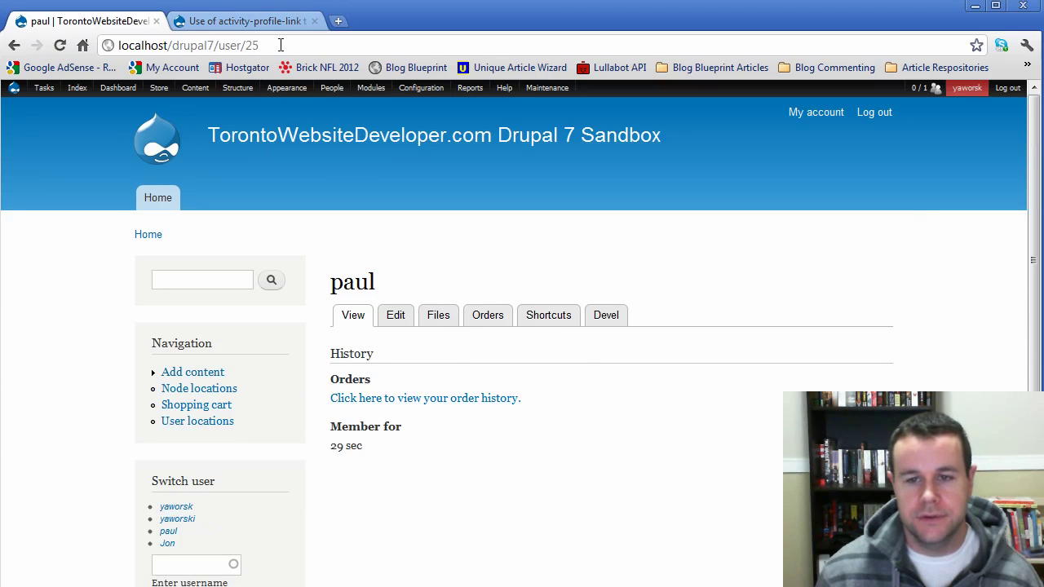
pyautogui.moveTo(280, 45); pyautogui.dragTo(218, 45)
pyautogui.moveTo(217, 90)
pyautogui.write('activi')
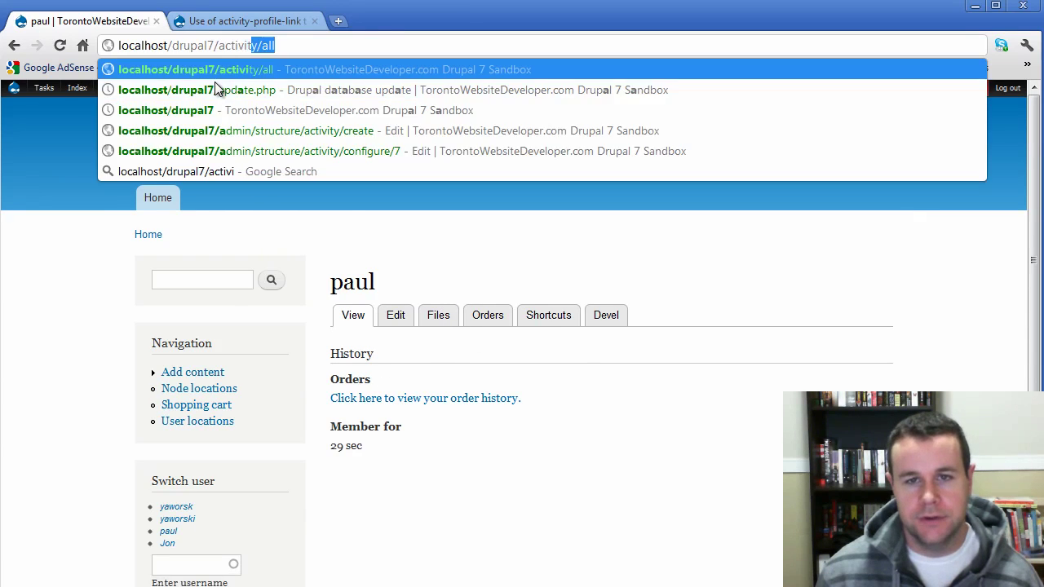
pyautogui.press('Return')
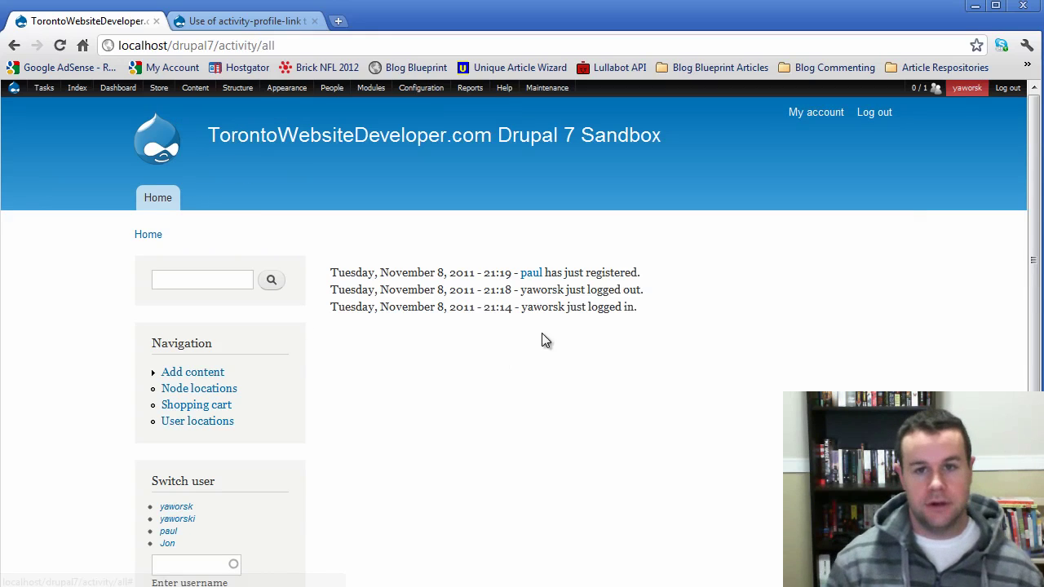
pyautogui.click(531, 275)
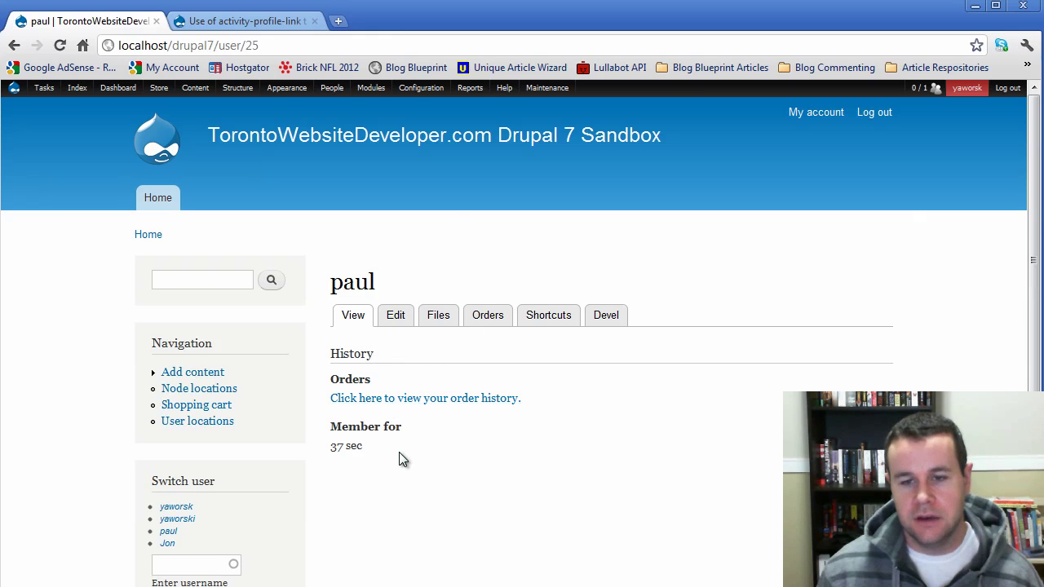
# - Edit the all_activity view from Structure > Views and set its page path to 'home'
pyautogui.moveTo(237, 88)
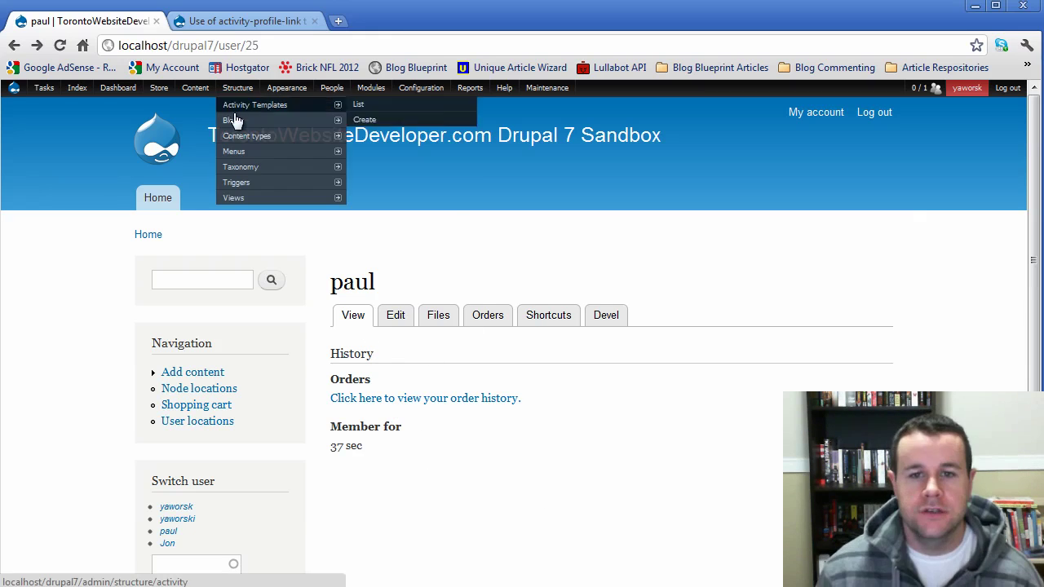
pyautogui.click(279, 199)
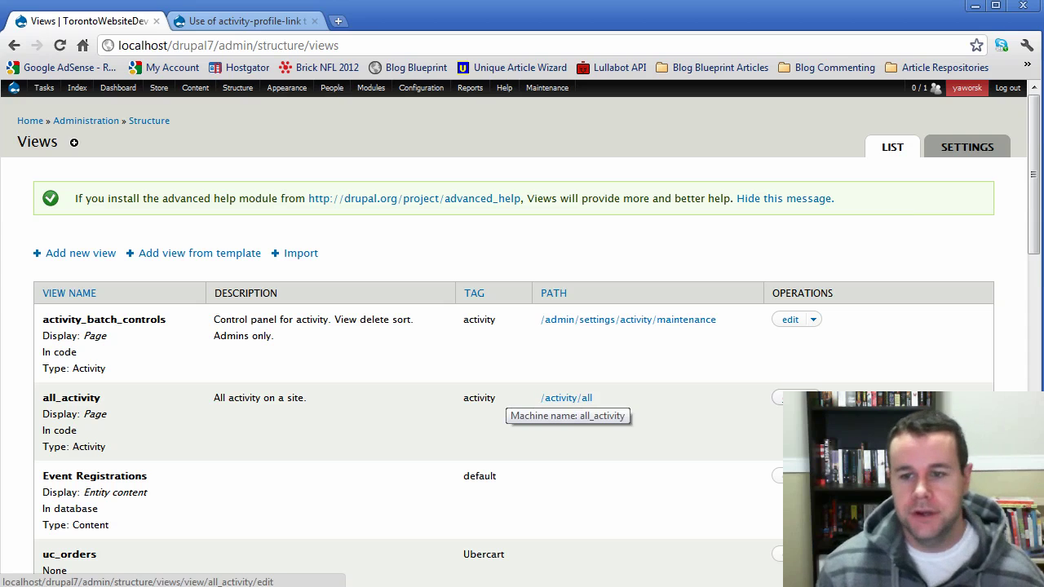
pyautogui.click(790, 398)
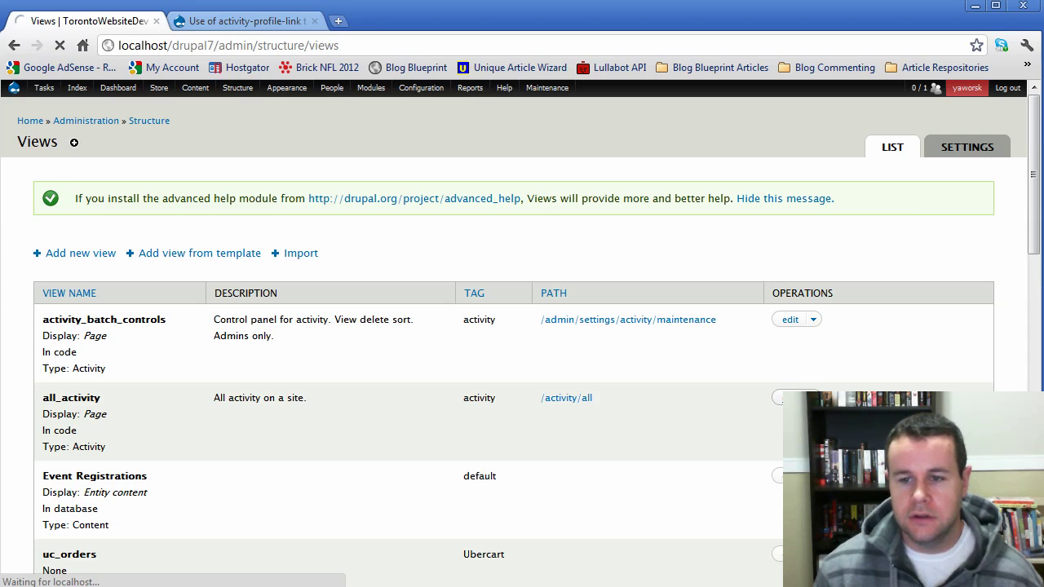
pyautogui.scroll(-1, 142, 455)
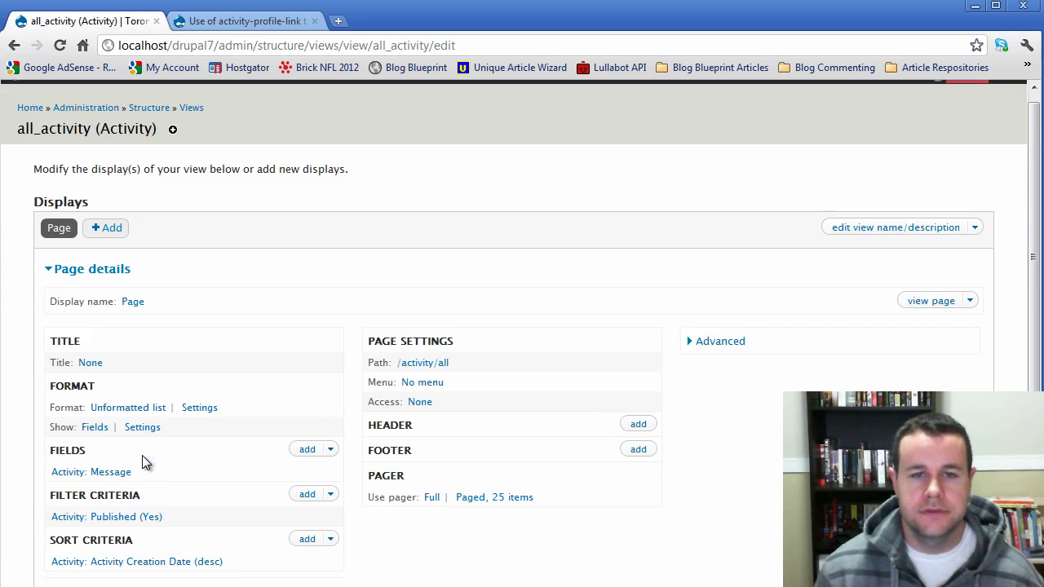
pyautogui.scroll(-3, 142, 455)
pyautogui.click(438, 244)
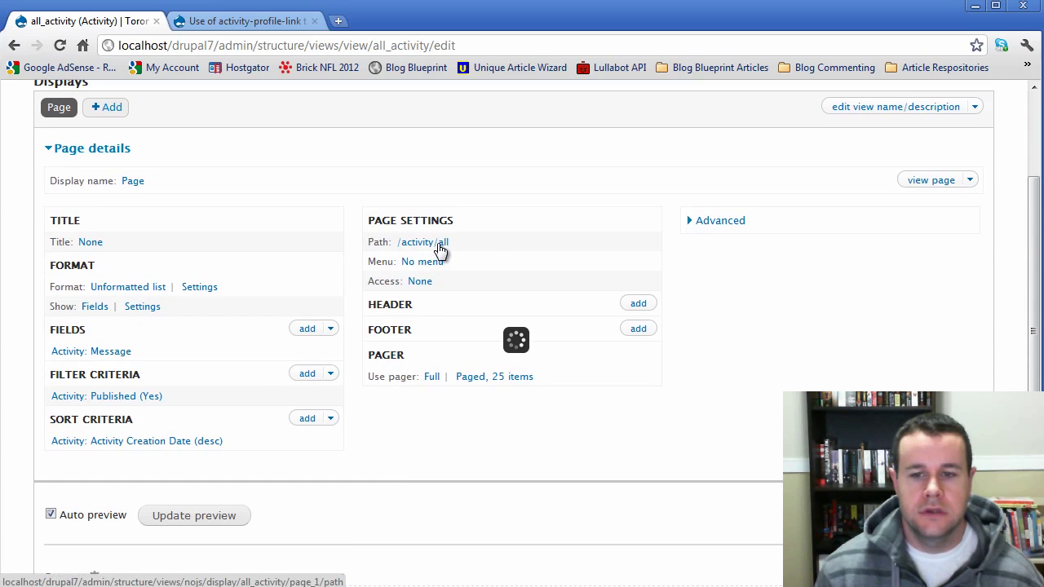
pyautogui.write('ho')
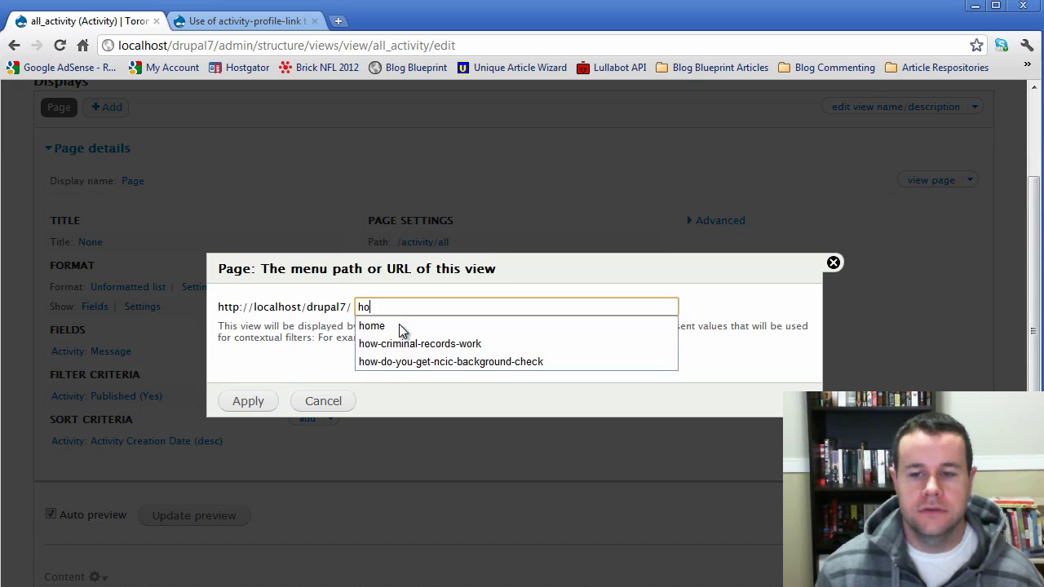
pyautogui.write('me')
pyautogui.press('Down')
pyautogui.press('Return')
pyautogui.click(253, 401)
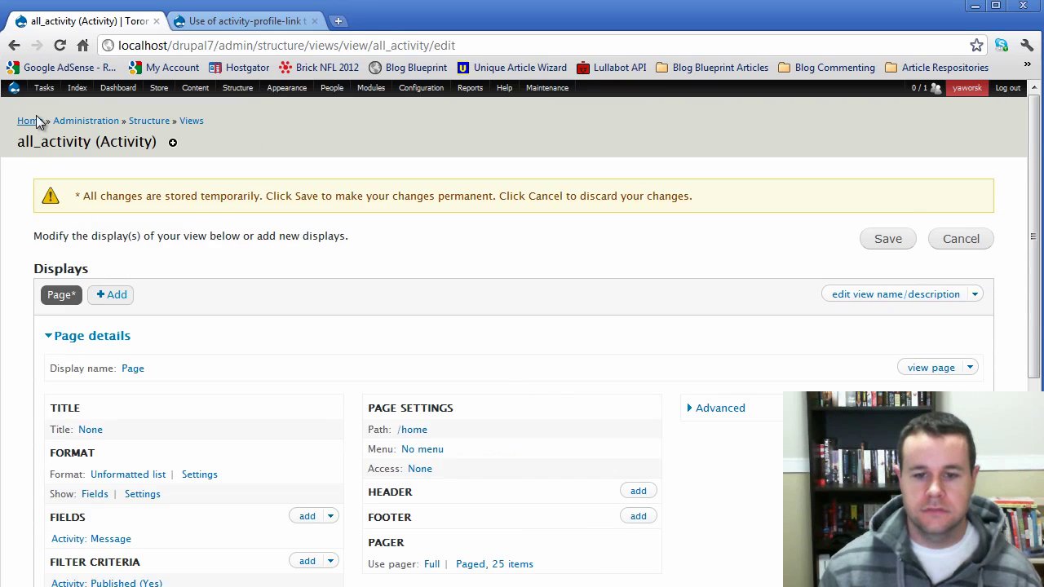
# - Go from the home page to Configuration > System > Site information
pyautogui.click(27, 120)
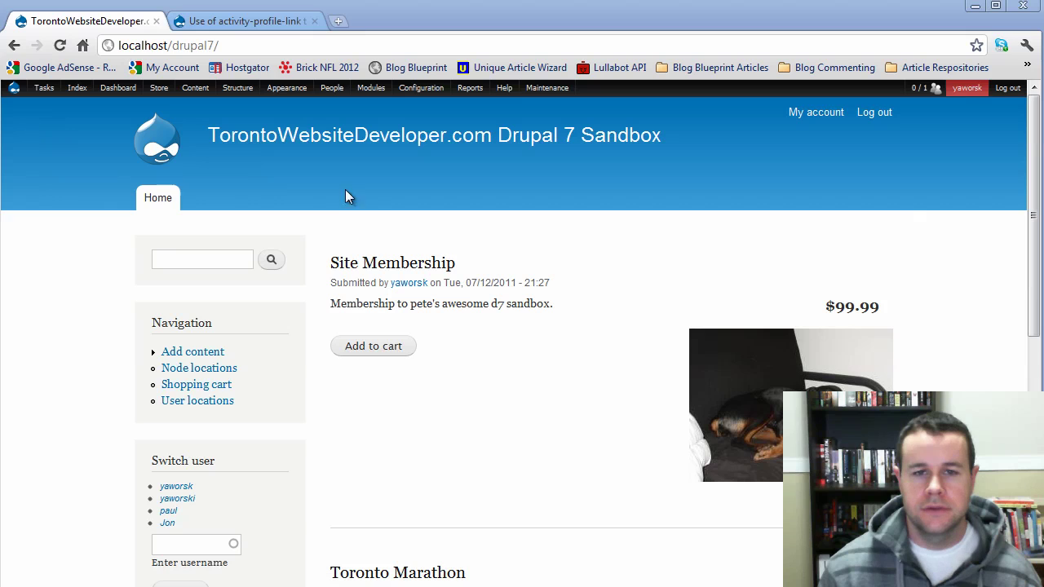
pyautogui.moveTo(427, 94)
pyautogui.moveTo(429, 124)
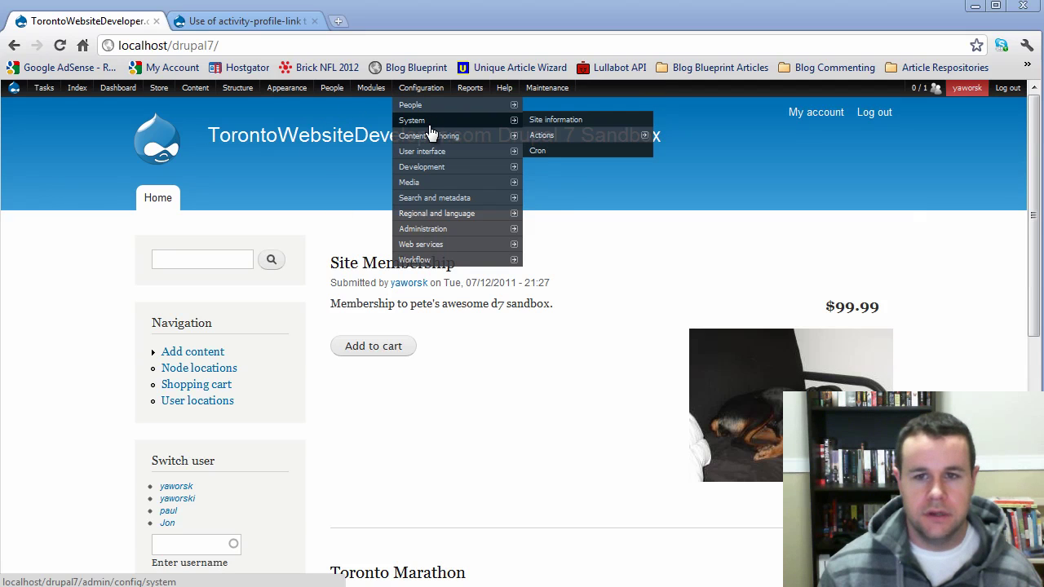
pyautogui.click(536, 124)
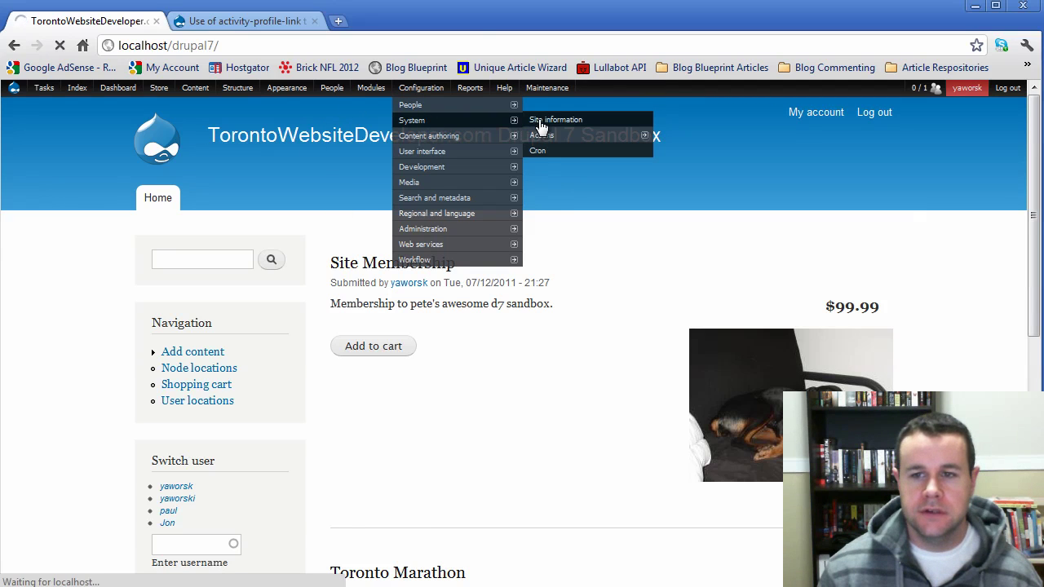
# - Replace 'node' with 'home' as Default front page and save; Drupal rejects the path
pyautogui.scroll(-4, 380, 261)
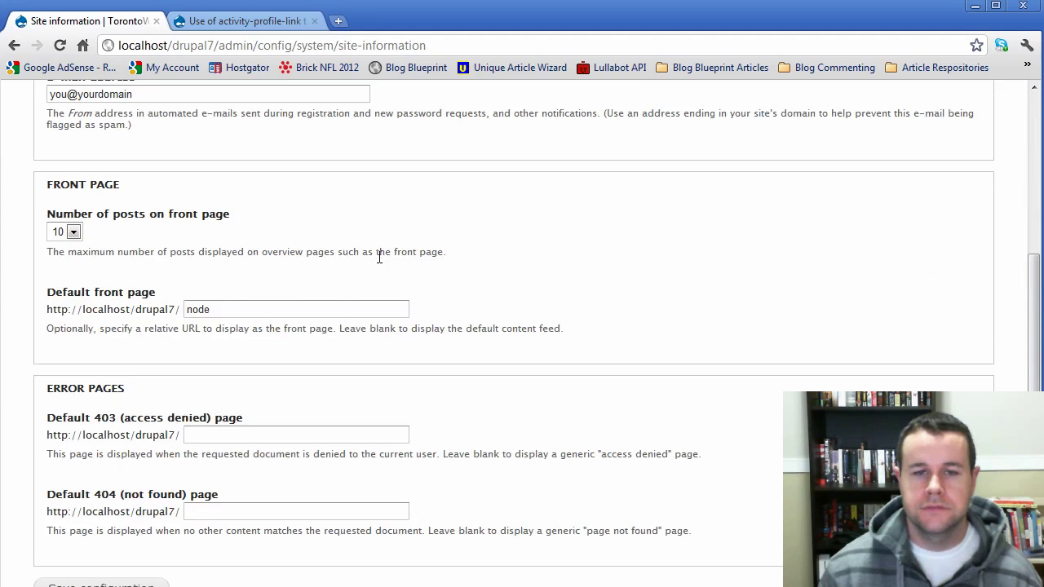
pyautogui.scroll(-1, 378, 256)
pyautogui.scroll(2, 378, 257)
pyautogui.doubleClick(192, 343)
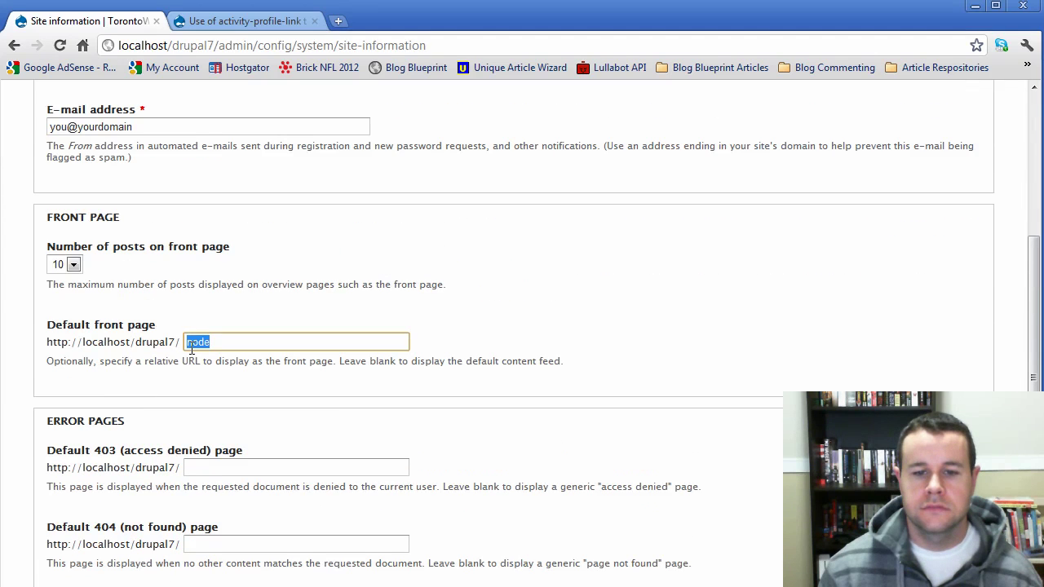
pyautogui.write('hom')
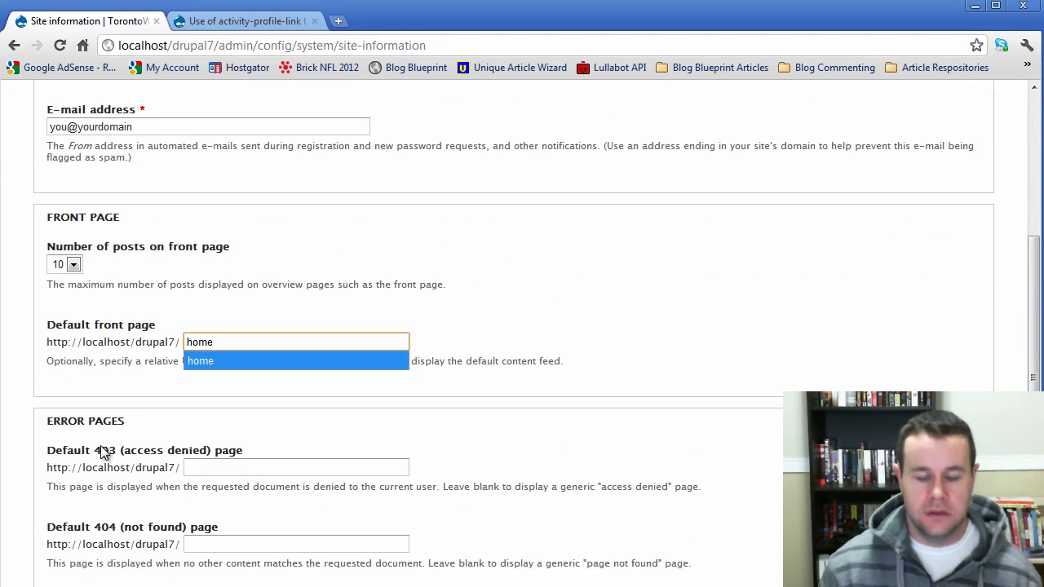
pyautogui.click(135, 400)
pyautogui.scroll(-3, 135, 400)
pyautogui.click(90, 532)
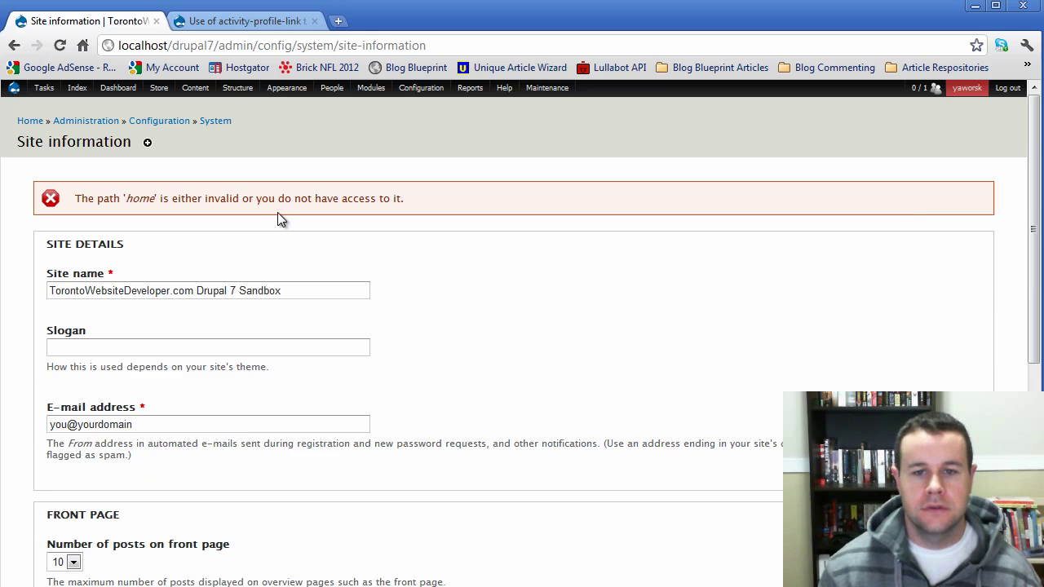
# - Open the Structure > Views admin page in a new browser tab
pyautogui.scroll(-2, 454, 391)
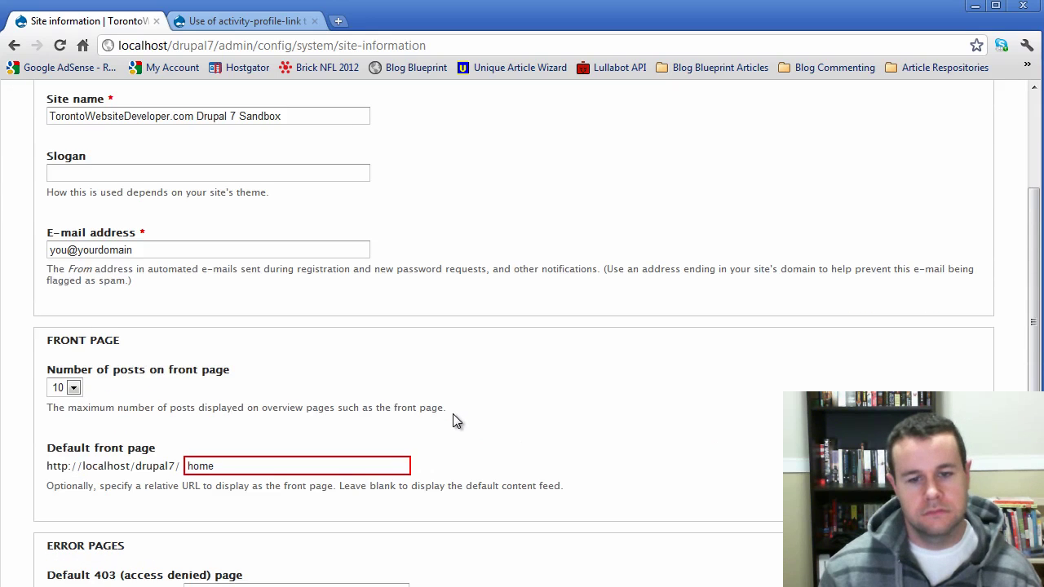
pyautogui.scroll(2, 455, 420)
pyautogui.moveTo(203, 96)
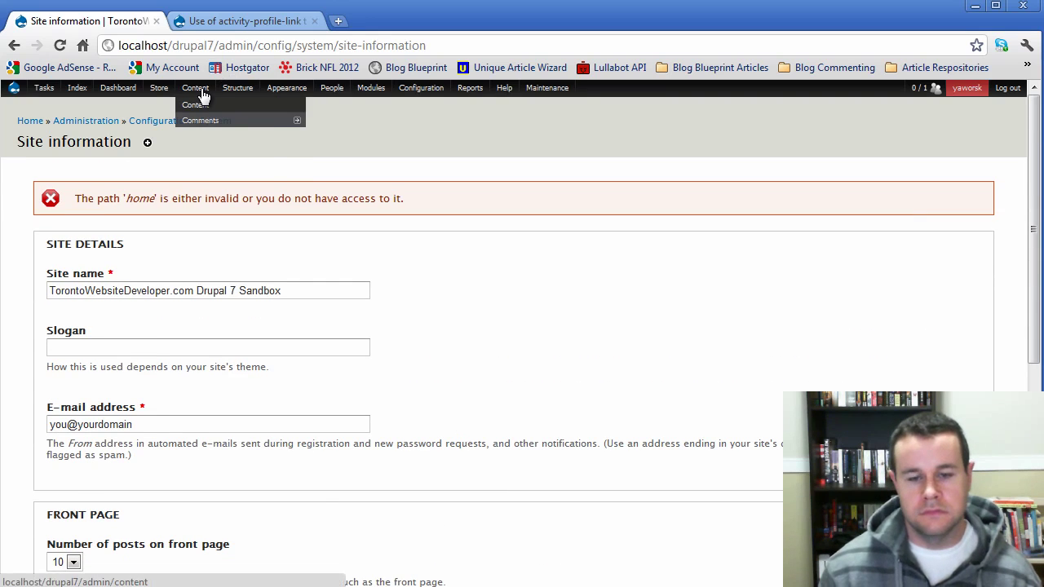
pyautogui.moveTo(237, 88)
pyautogui.rightClick(322, 200)
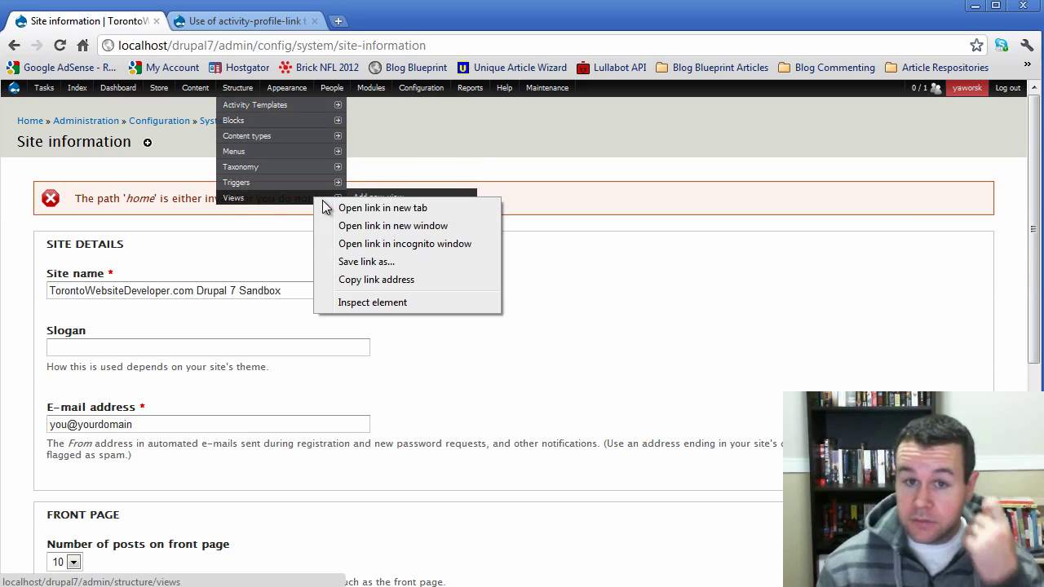
pyautogui.click(341, 207)
pyautogui.click(229, 26)
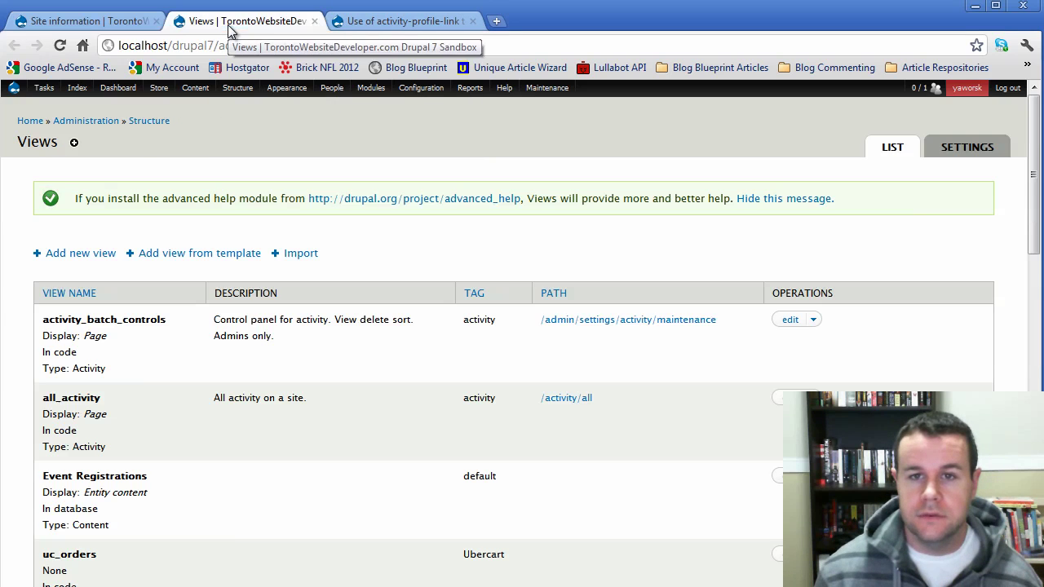
# - Edit the all_activity view and save it permanently with its /home page path
pyautogui.click(779, 403)
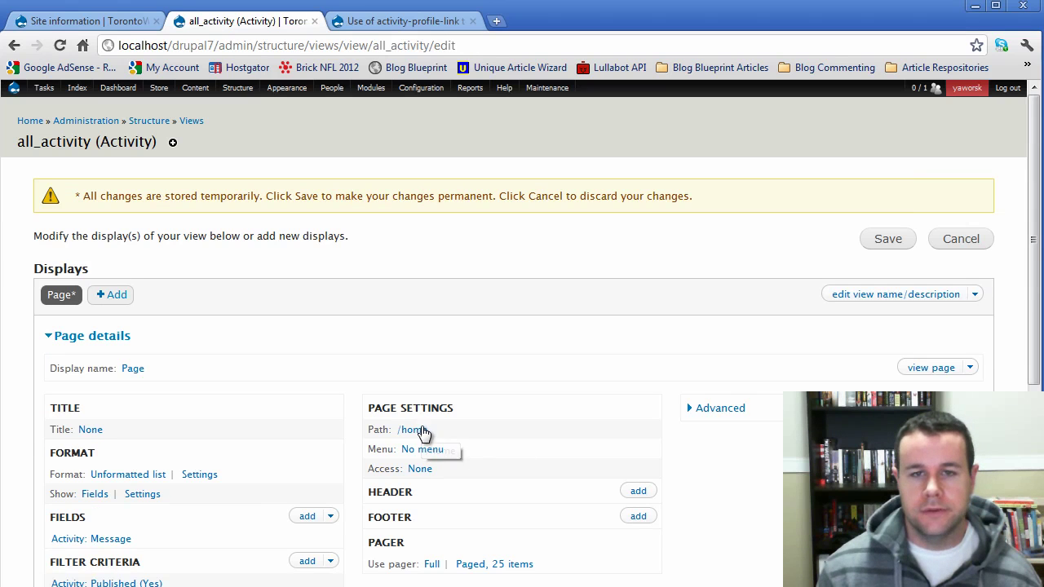
pyautogui.scroll(-5, 391, 473)
pyautogui.scroll(4, 265, 492)
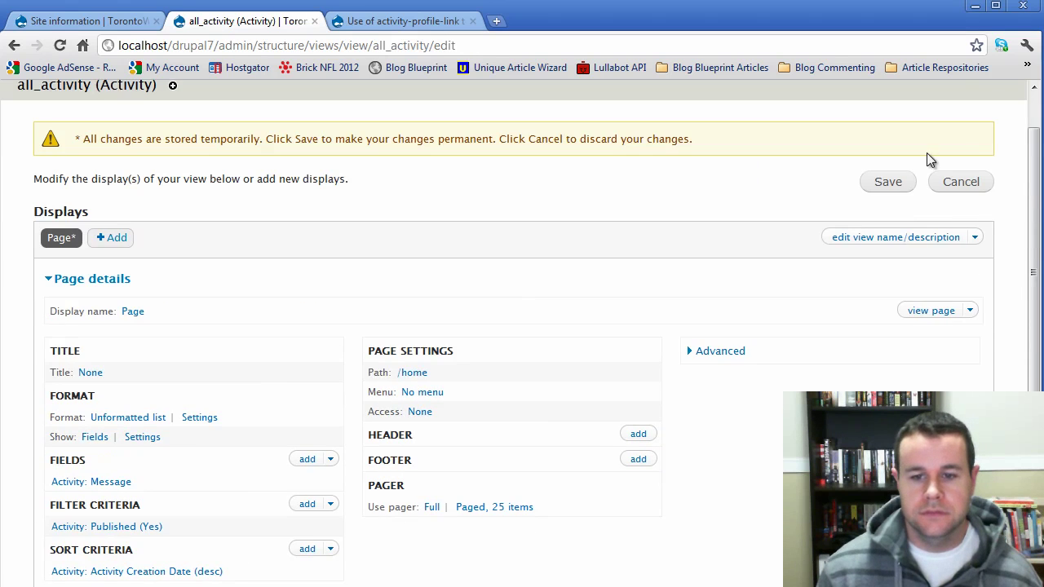
pyautogui.click(890, 181)
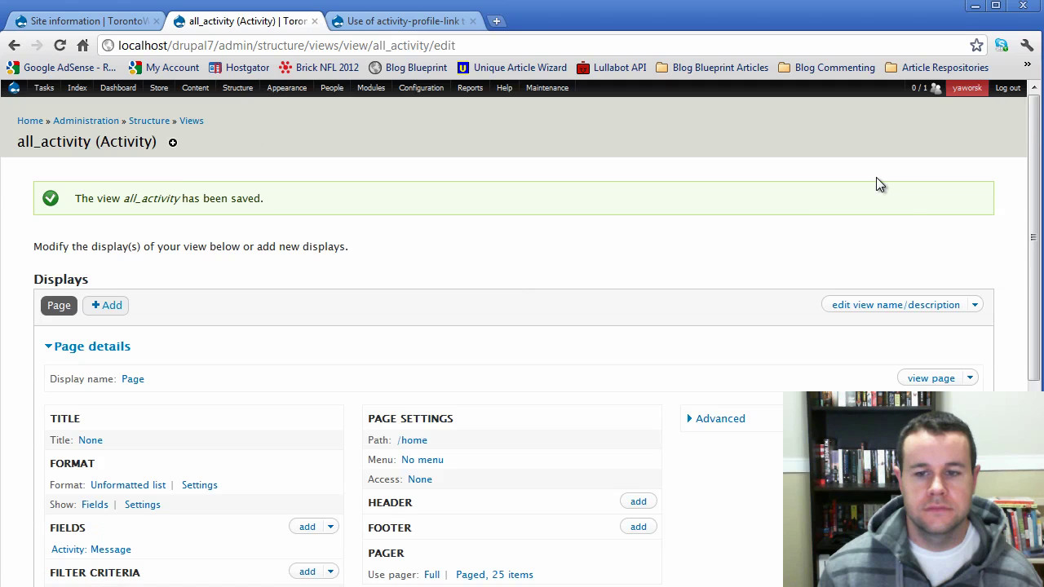
# - Re-save Site information with 'home' as front page, then view the home page's activity list
pyautogui.click(110, 21)
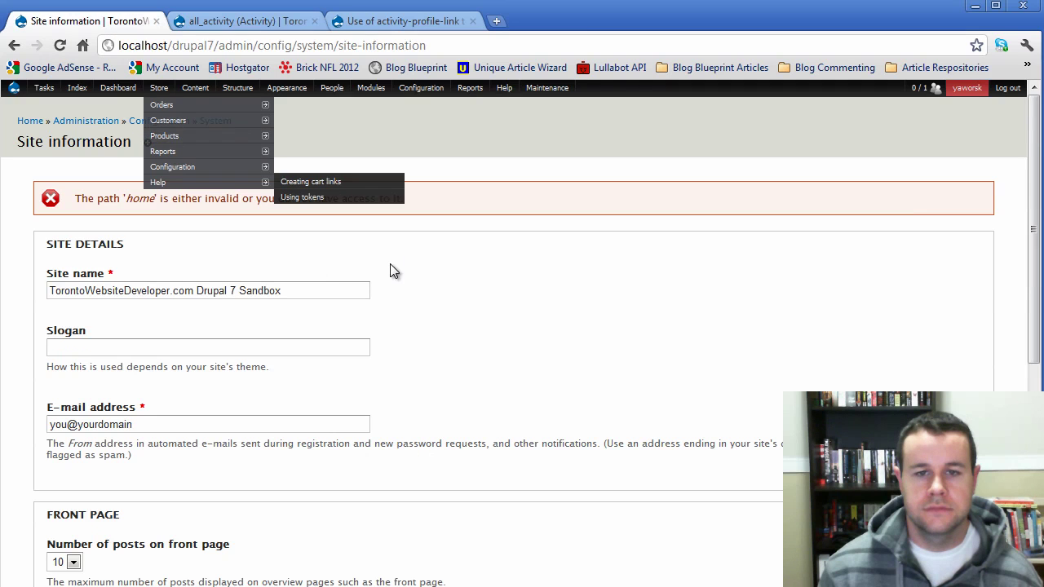
pyautogui.scroll(-5, 422, 352)
pyautogui.click(125, 529)
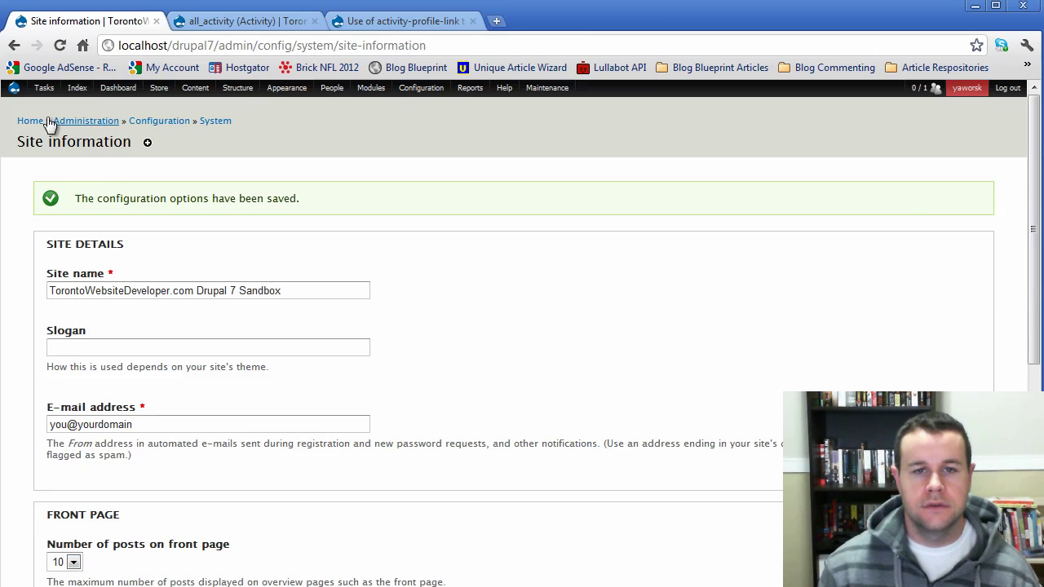
pyautogui.click(33, 121)
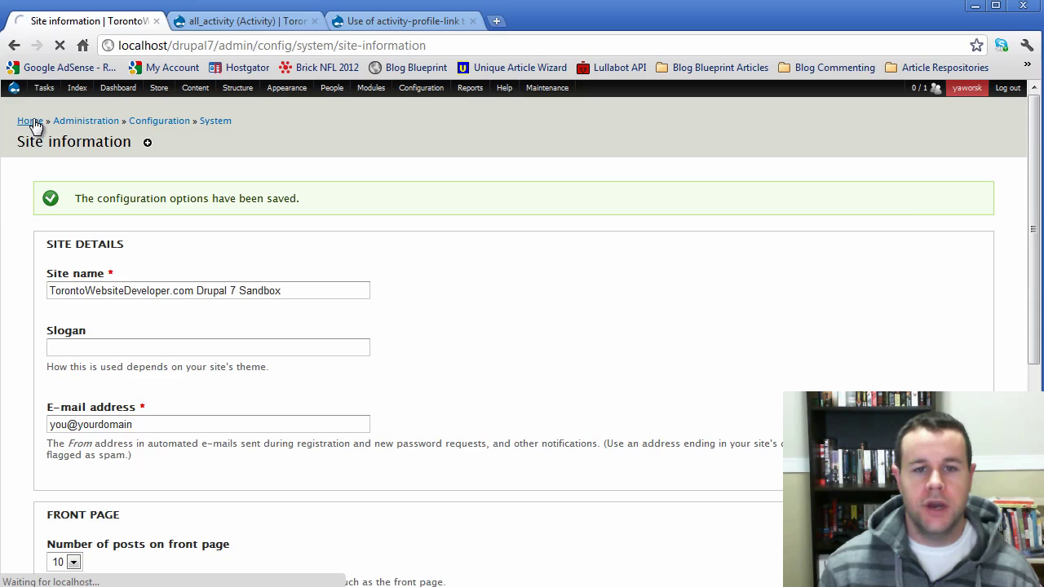